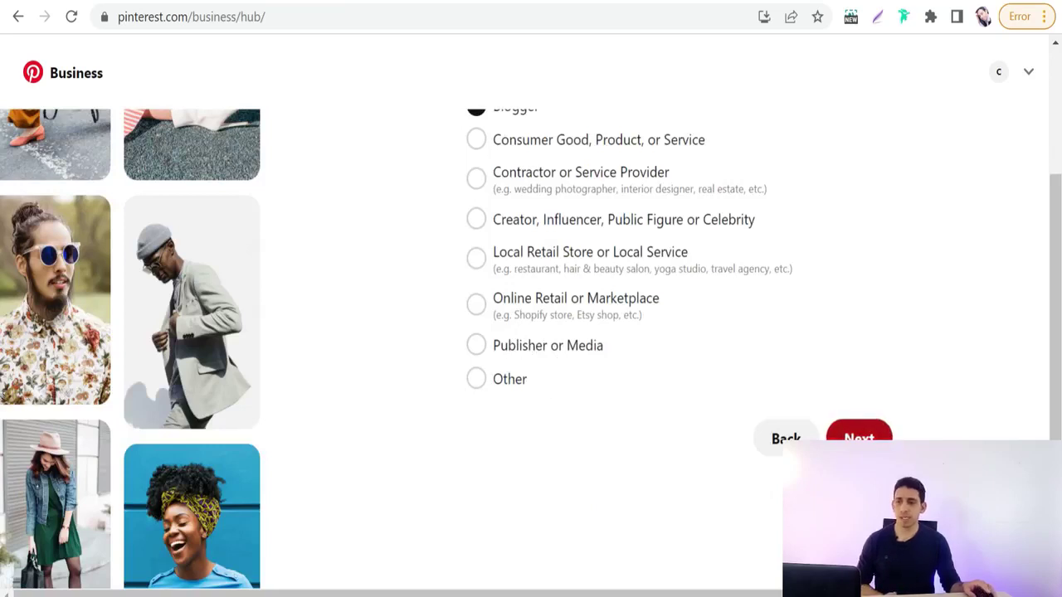
Submit Blogger as the business type and answer the advertising question with "I'm not sure yet".
{"action": "left_click", "coordinate": [859, 438]}
{"action": "scroll", "coordinate": [617, 280], "scroll_direction": "up", "scroll_amount": 3}
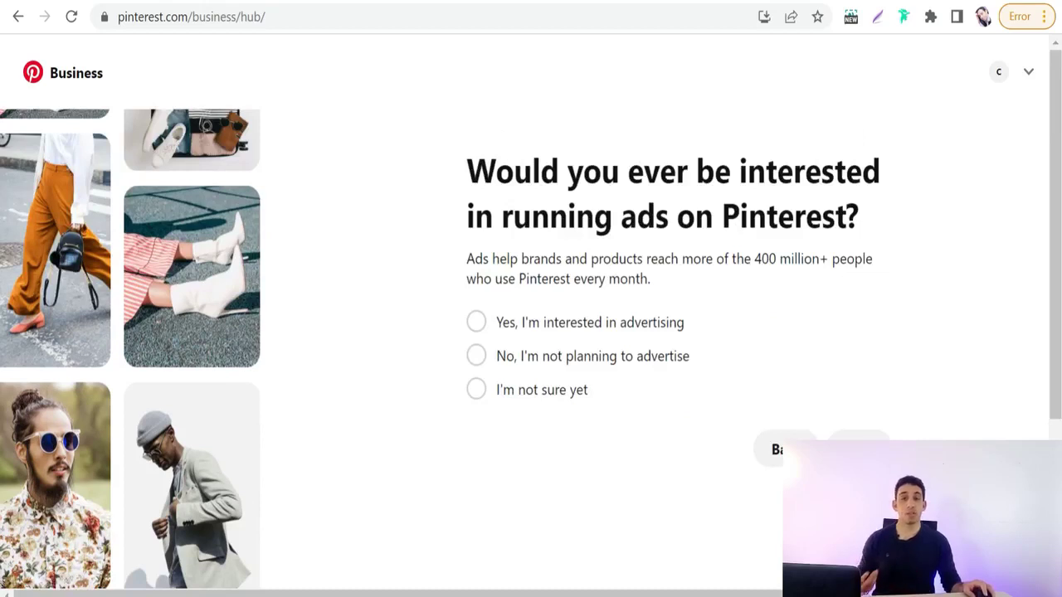
{"action": "left_click", "coordinate": [483, 397]}
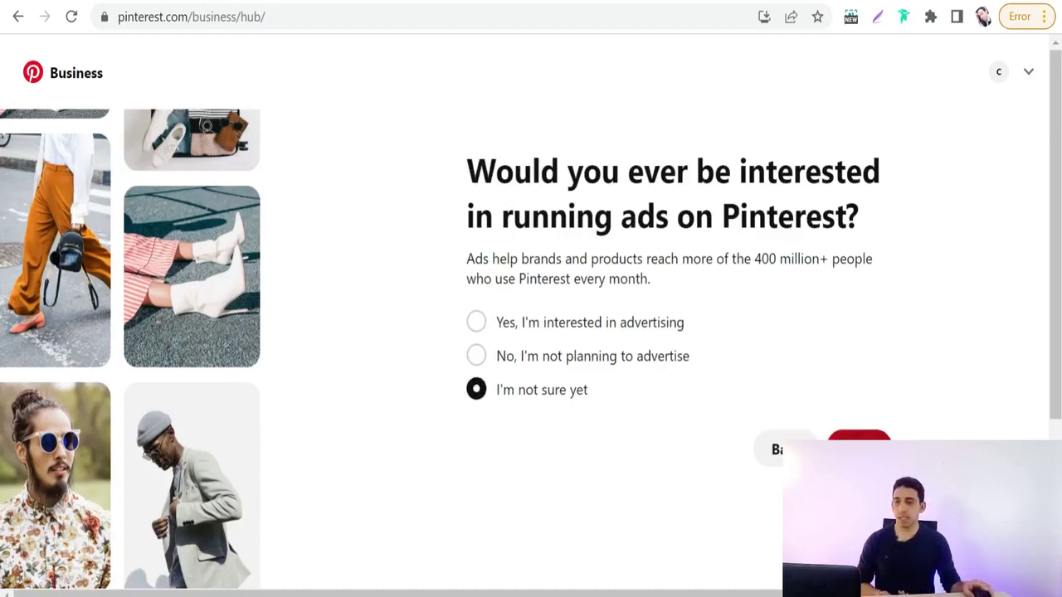
{"action": "left_click", "coordinate": [855, 446]}
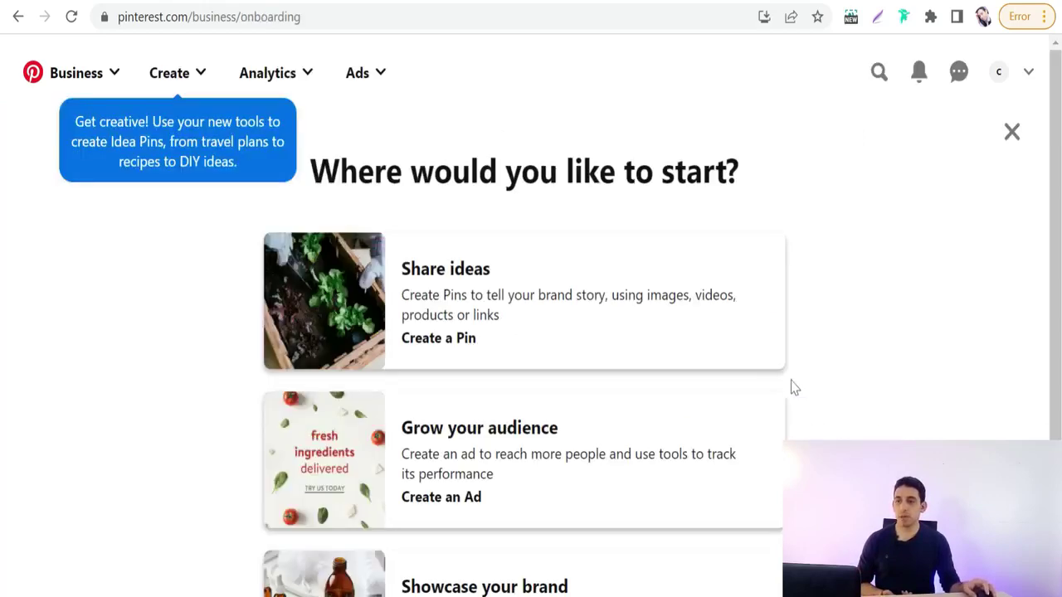
Look over the suggested starting options and dismiss the "Where would you like to start?" page.
{"action": "scroll", "coordinate": [731, 316], "scroll_direction": "down", "scroll_amount": 1}
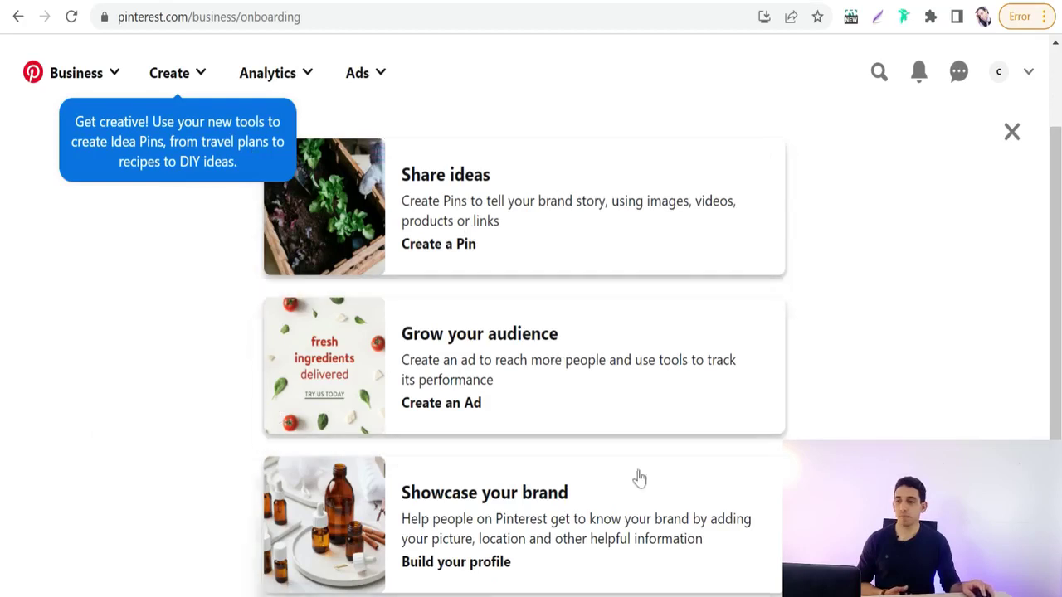
{"action": "left_click", "coordinate": [1013, 133]}
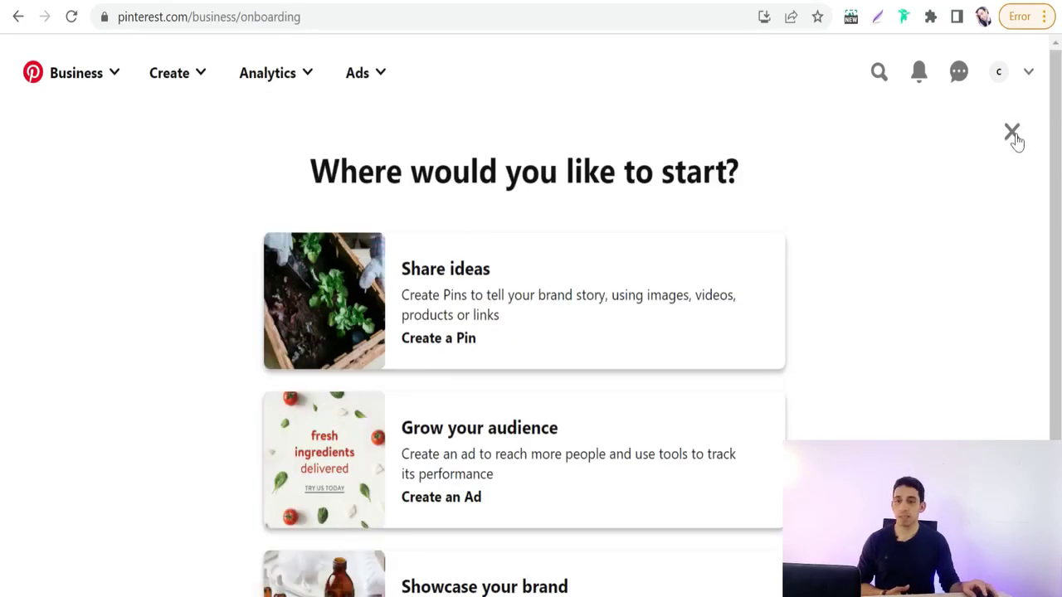
{"action": "left_click", "coordinate": [1013, 134]}
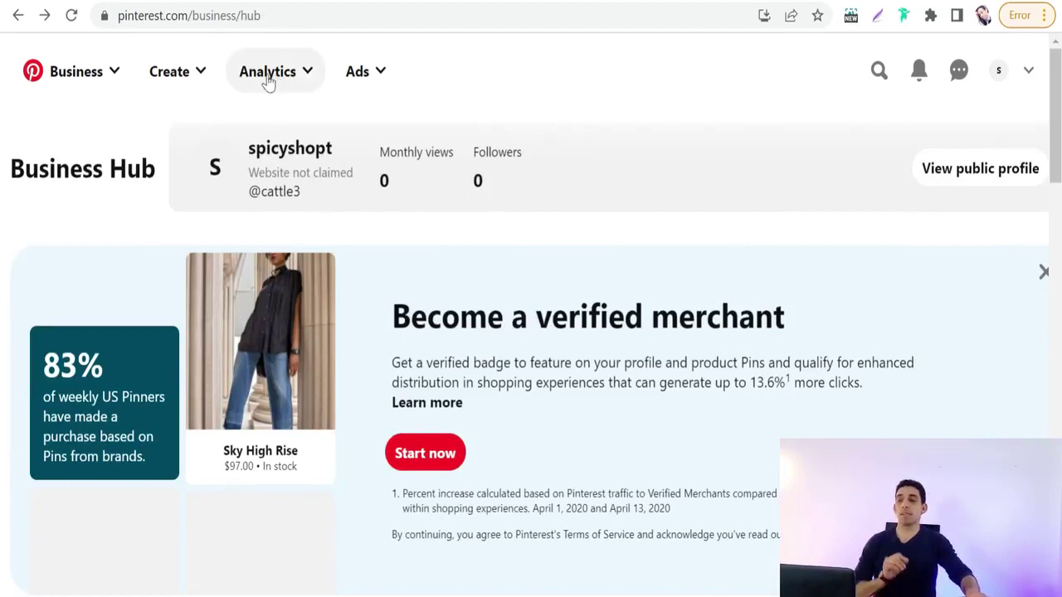
Check the available creation options, go to the business account's own profile and open it for editing.
{"action": "left_click", "coordinate": [194, 81]}
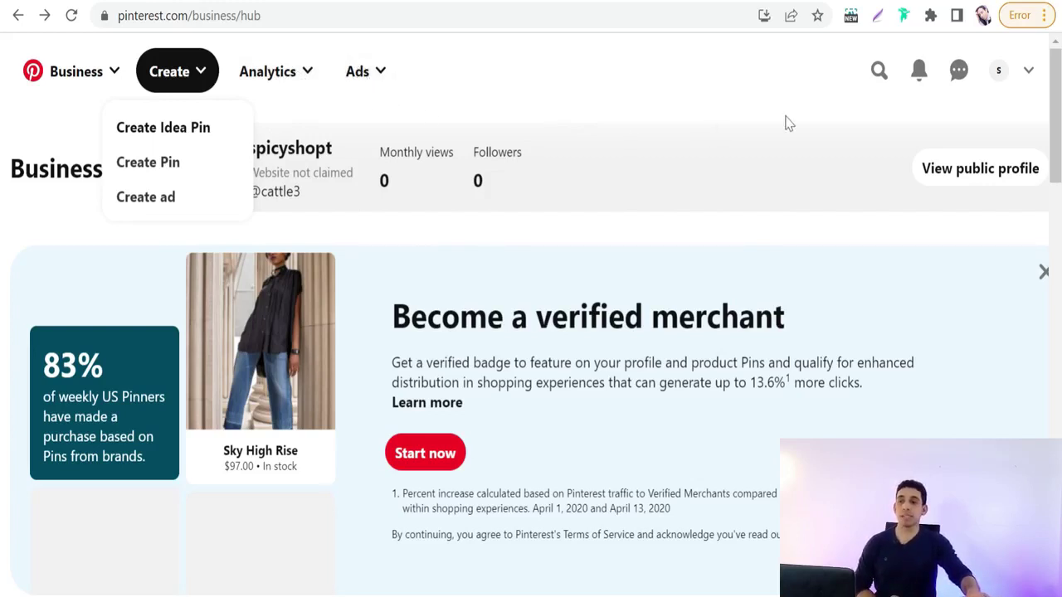
{"action": "left_click", "coordinate": [999, 76]}
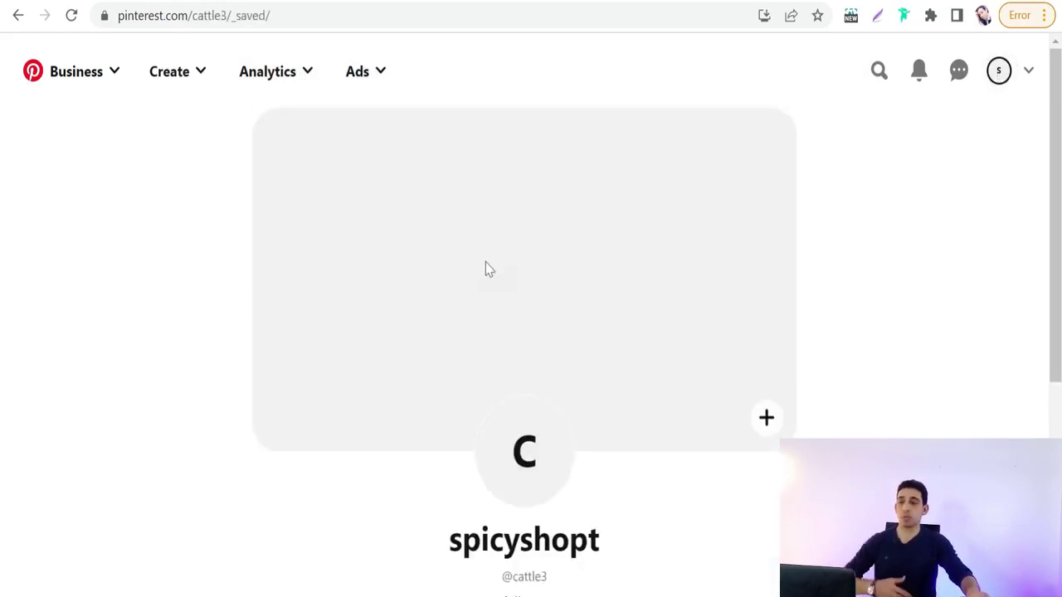
{"action": "scroll", "coordinate": [486, 273], "scroll_direction": "down", "scroll_amount": 2}
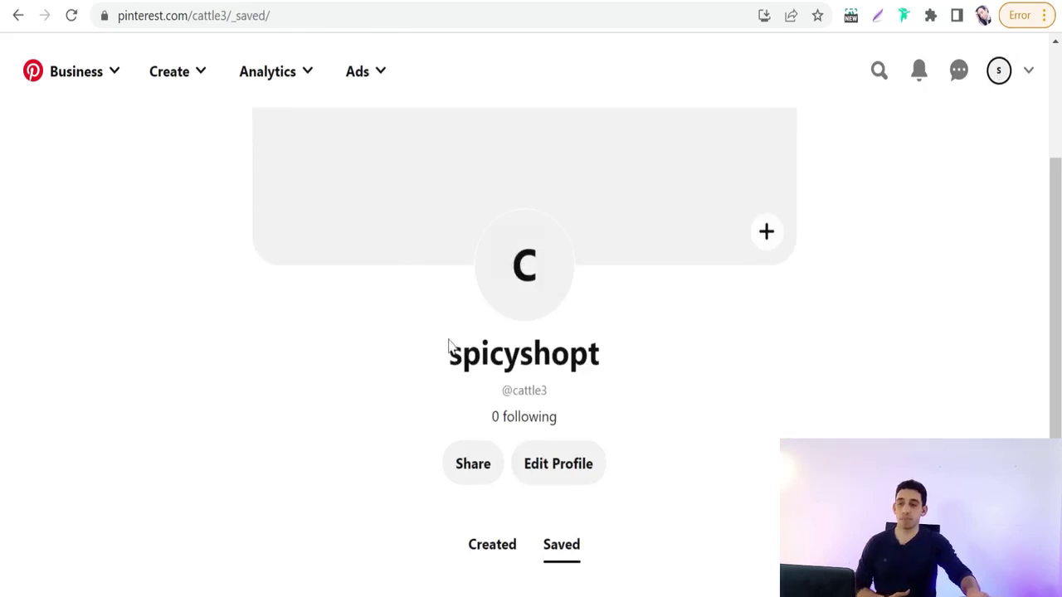
{"action": "left_click", "coordinate": [554, 466]}
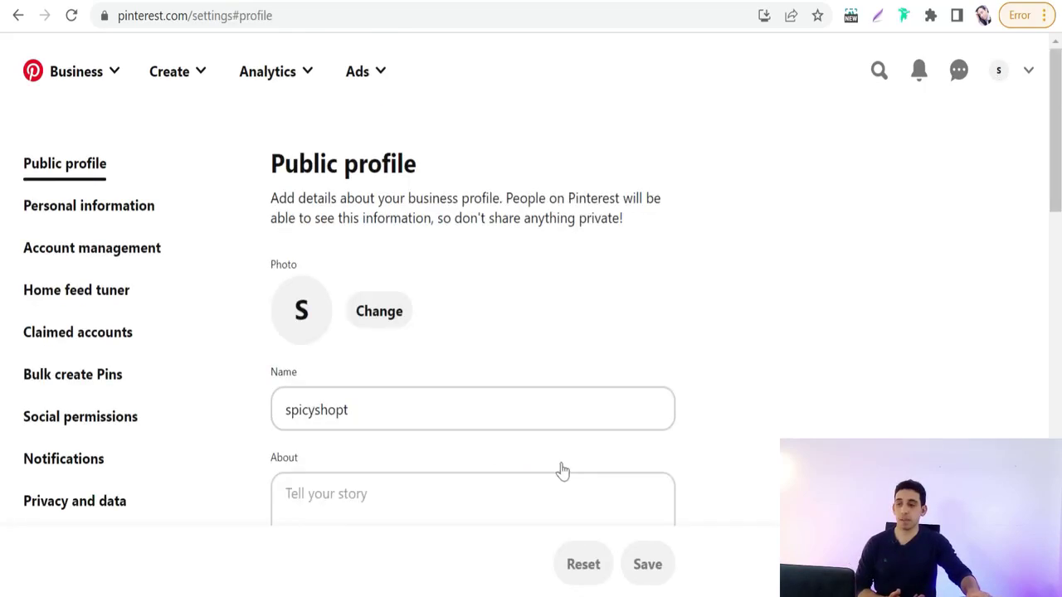
Review the public profile fields, from photo, name and about text to website, contact details and address.
{"action": "scroll", "coordinate": [233, 287], "scroll_direction": "down", "scroll_amount": 1}
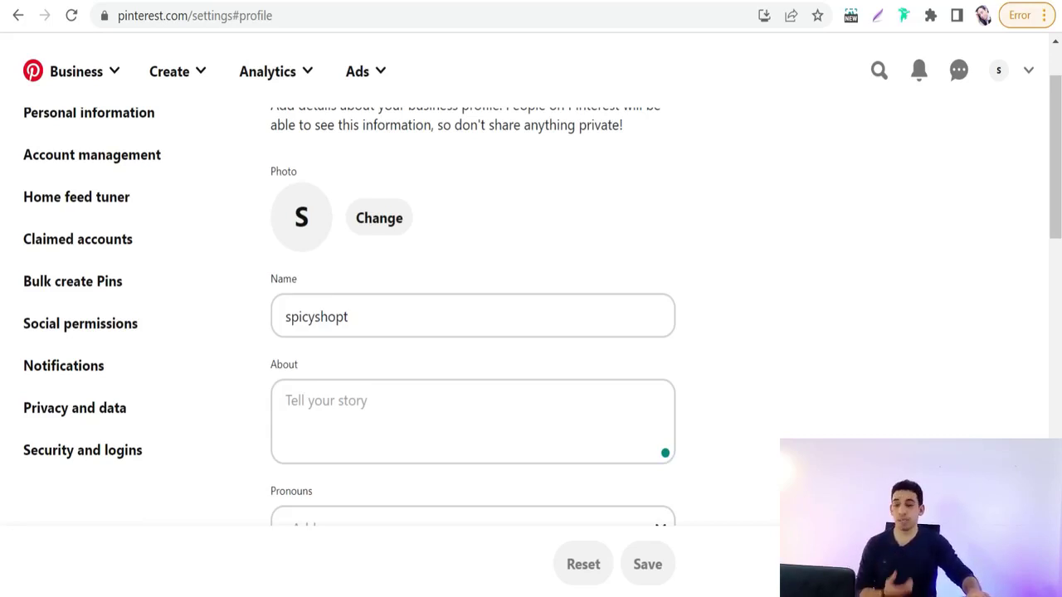
{"action": "scroll", "coordinate": [327, 422], "scroll_direction": "down", "scroll_amount": 2}
{"action": "scroll", "coordinate": [346, 362], "scroll_direction": "down", "scroll_amount": 3}
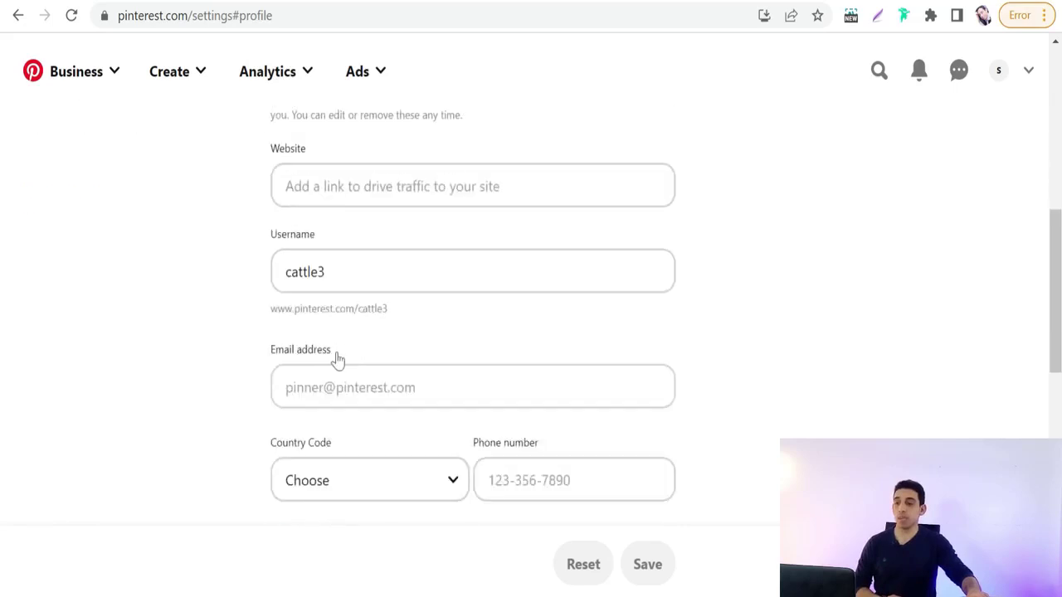
{"action": "scroll", "coordinate": [351, 351], "scroll_direction": "down", "scroll_amount": 4}
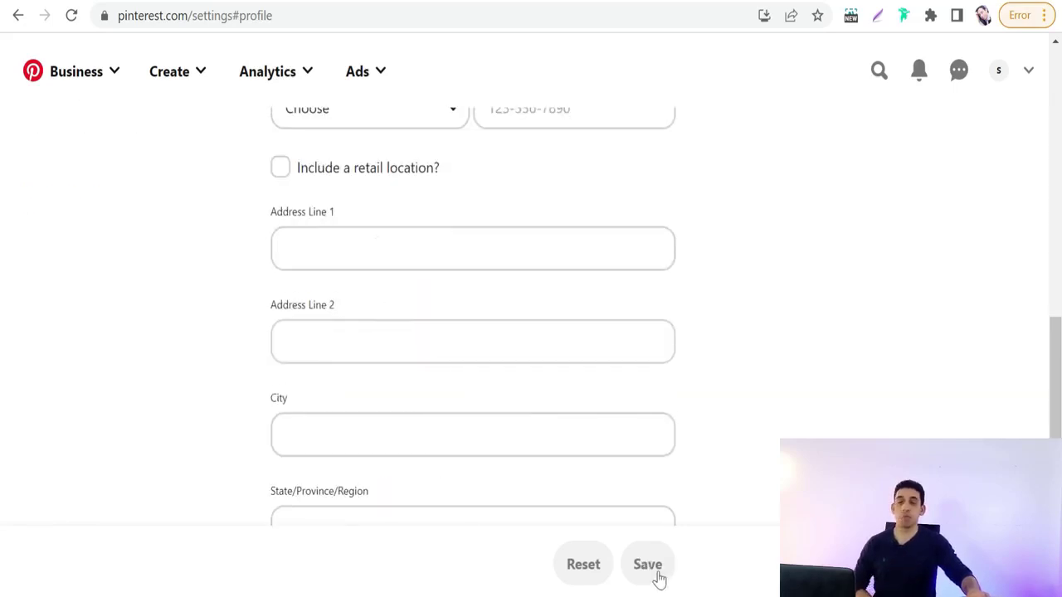
{"action": "scroll", "coordinate": [410, 406], "scroll_direction": "up", "scroll_amount": 9}
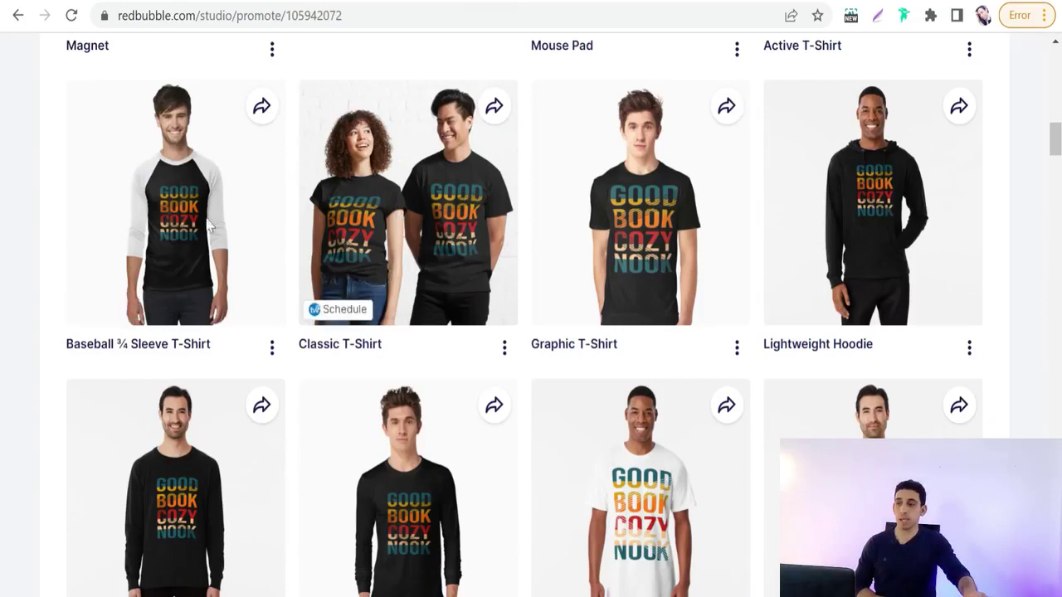
On the Redbubble promote page, open the sharing options for the Baseball ¾ Sleeve T-Shirt.
{"action": "left_click", "coordinate": [264, 114]}
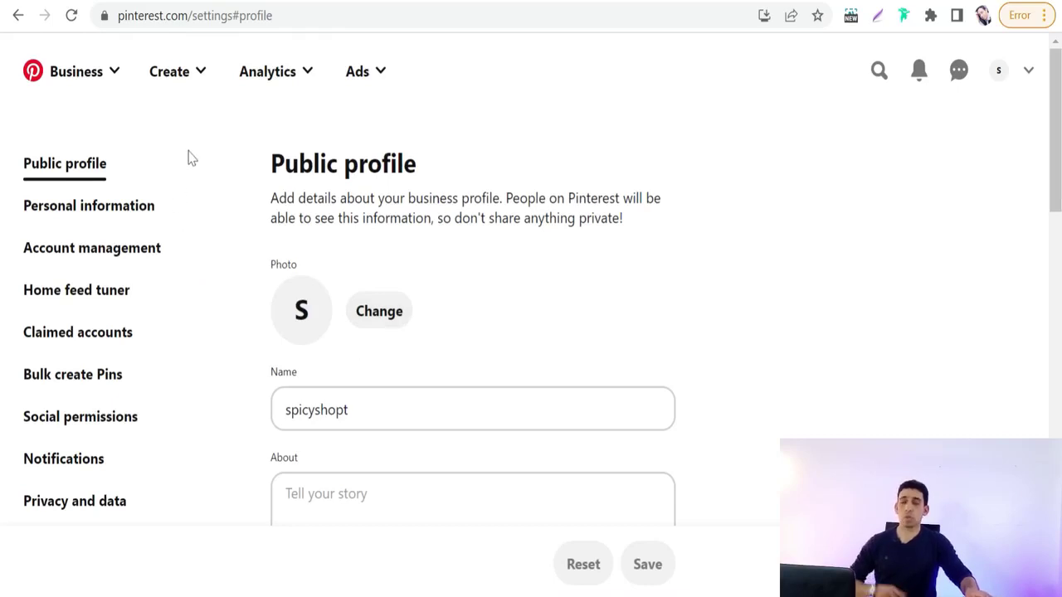
Start a new Pin on Pinterest and look over its image, title, description and destination link fields.
{"action": "left_click", "coordinate": [203, 83]}
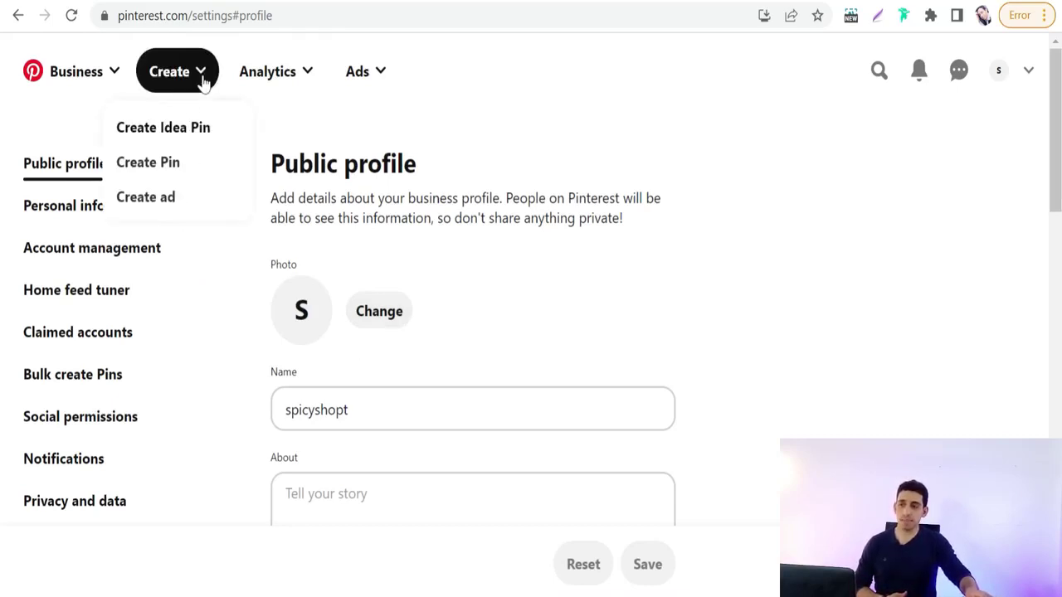
{"action": "left_click", "coordinate": [176, 167]}
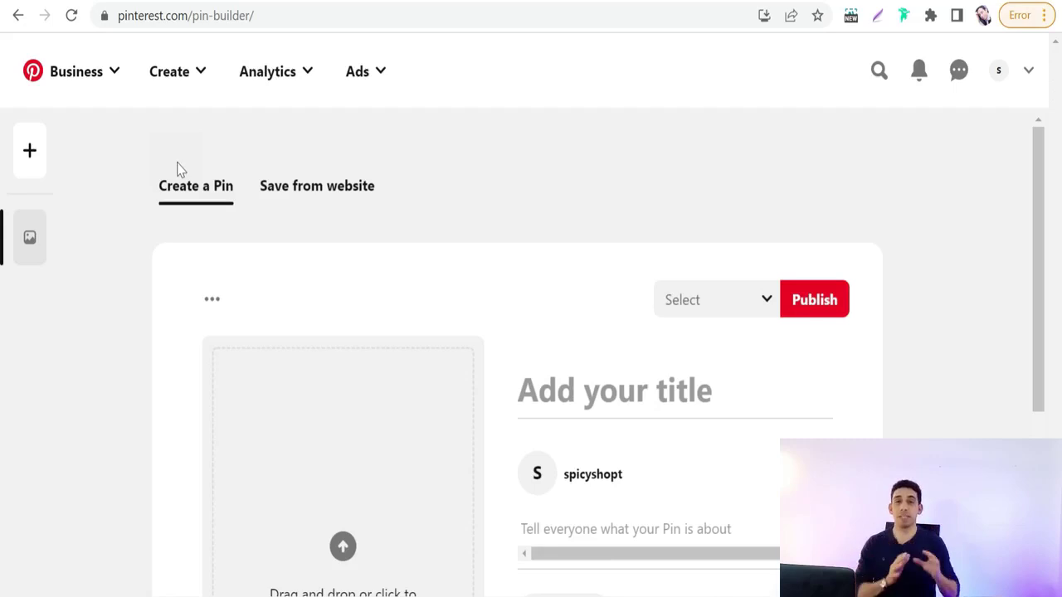
{"action": "scroll", "coordinate": [823, 261], "scroll_direction": "down", "scroll_amount": 2}
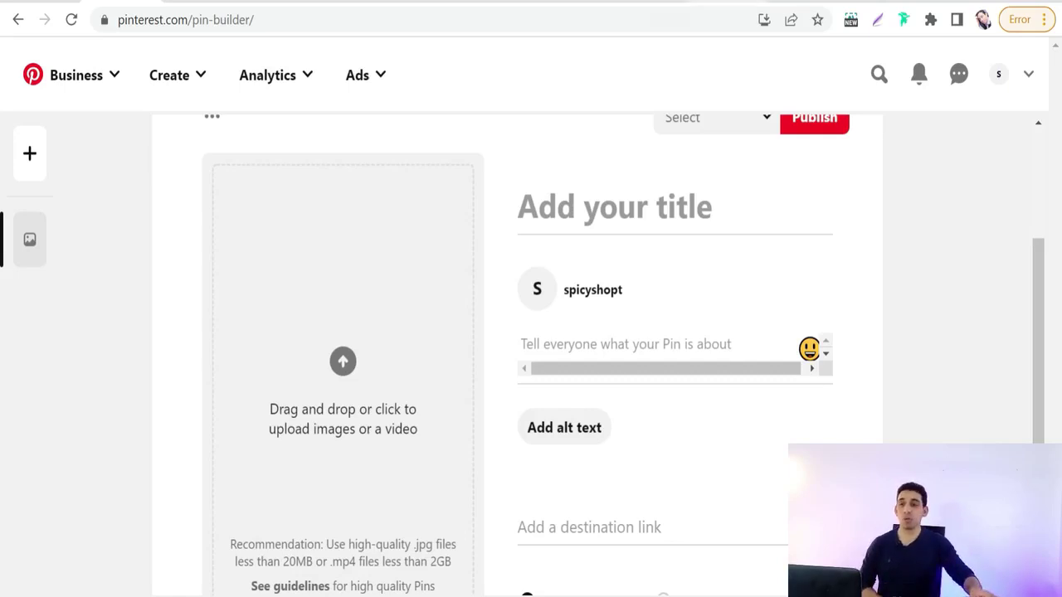
View the "Good Book Cozy Nook" T-shirt mockup photo and the Placeit mockup website.
{"action": "left_click", "coordinate": [573, 1]}
{"action": "mouse_move", "coordinate": [505, 195]}
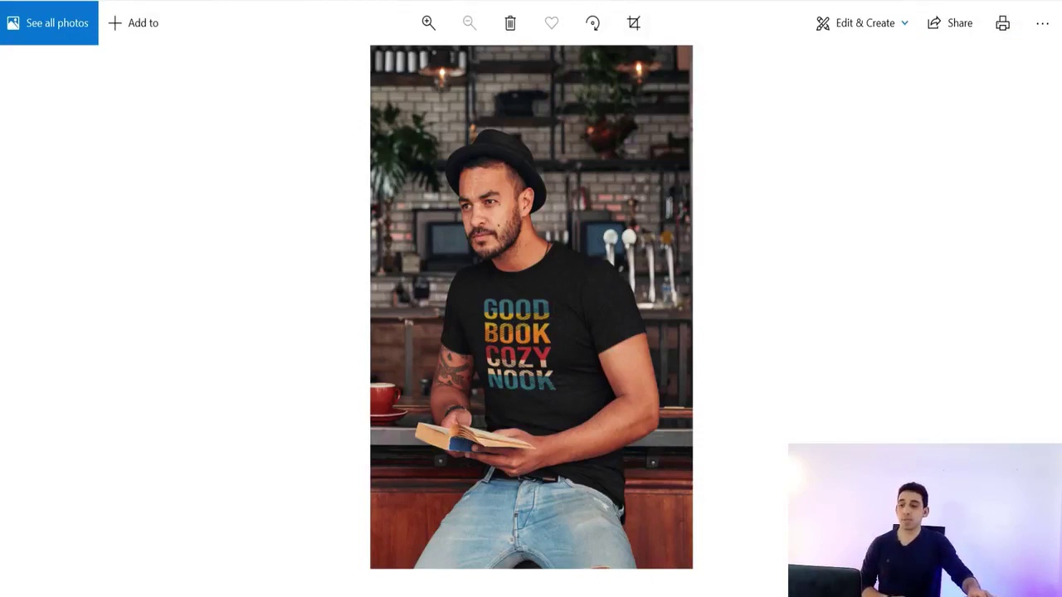
{"action": "left_click", "coordinate": [218, 527]}
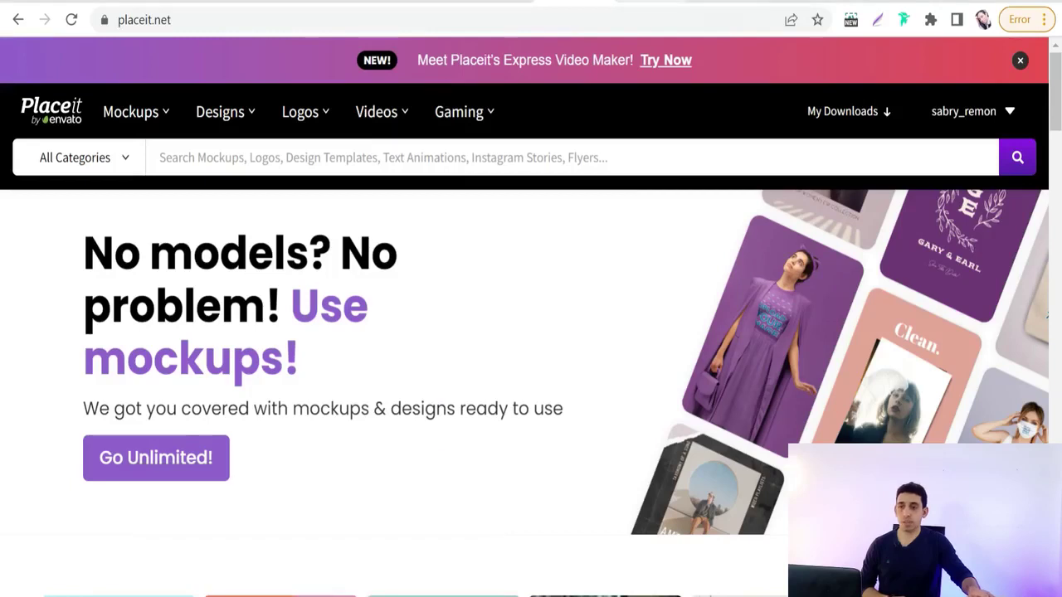
Switch to Simple Image Resizer and choose the heather T-shirt mockup of the reading man from the Downloads folder.
{"action": "left_click", "coordinate": [498, 2]}
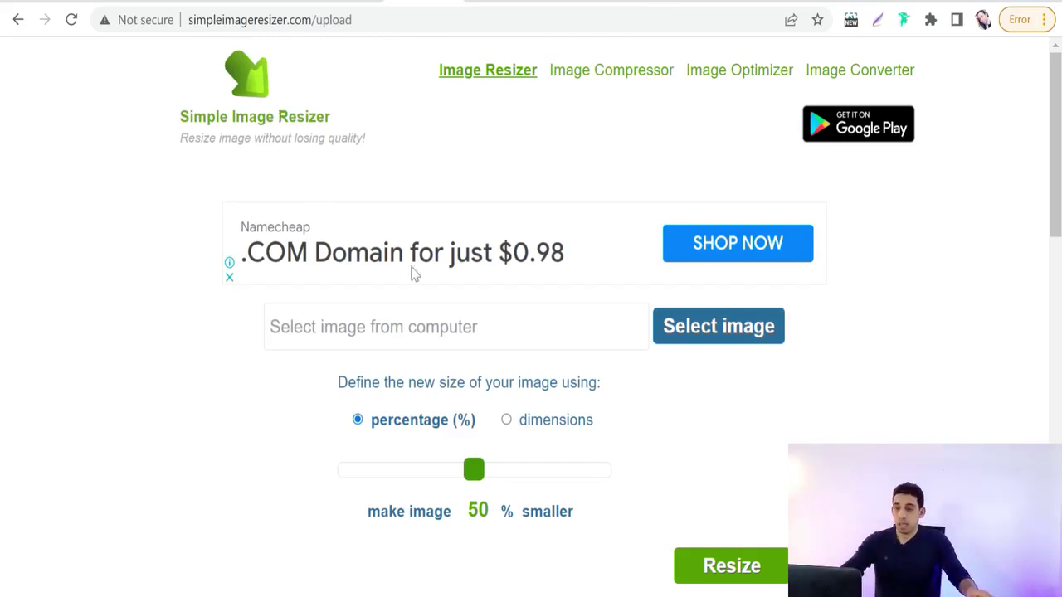
{"action": "left_click", "coordinate": [712, 335]}
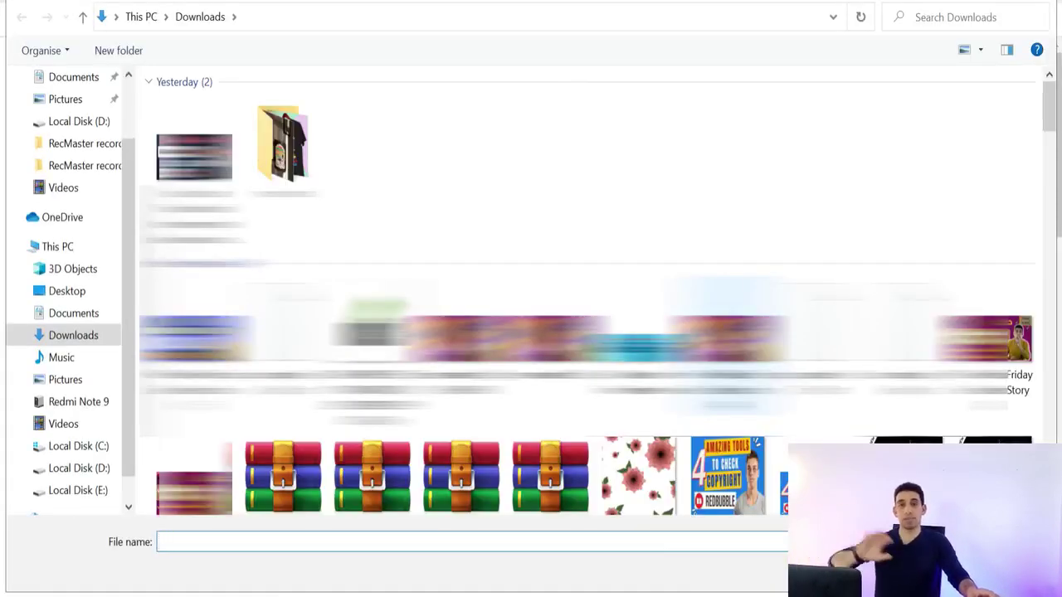
{"action": "double_click", "coordinate": [282, 142]}
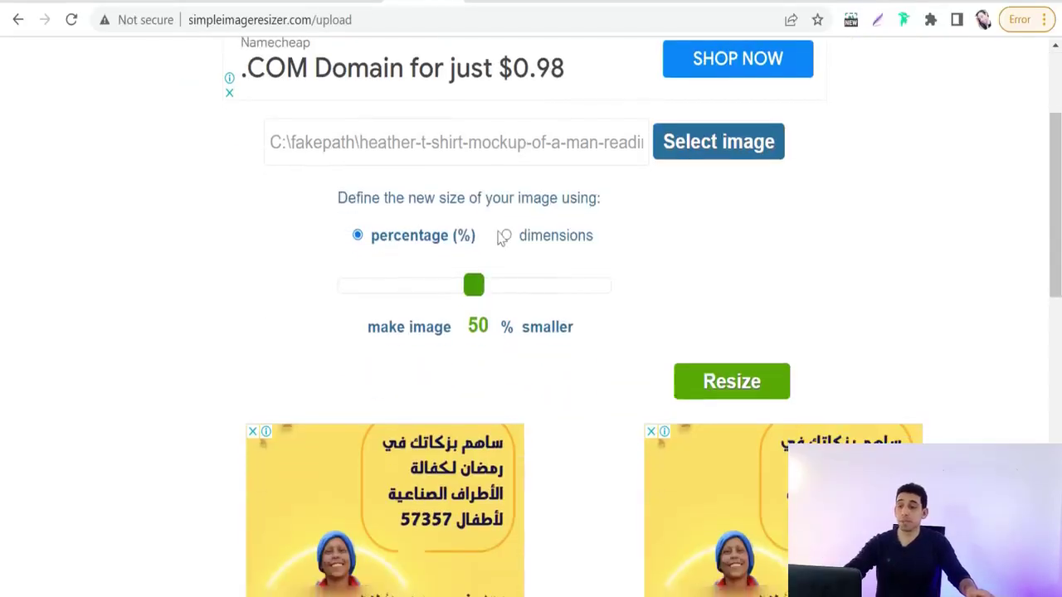
Resize the mockup image by dimensions to a width of 1000 and a height of 2000.
{"action": "left_click", "coordinate": [505, 237]}
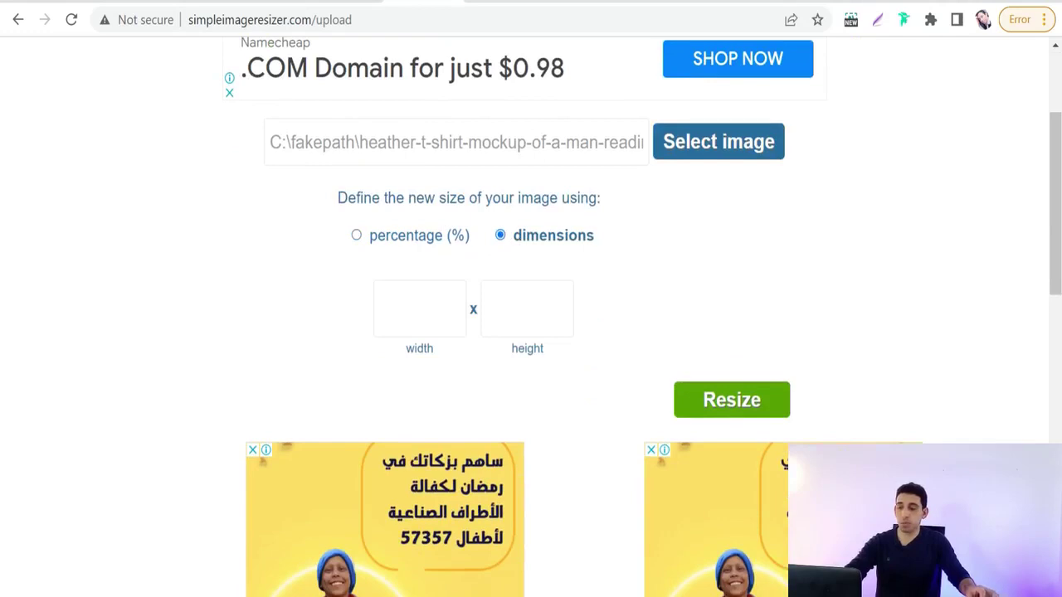
{"action": "type", "text": "1000"}
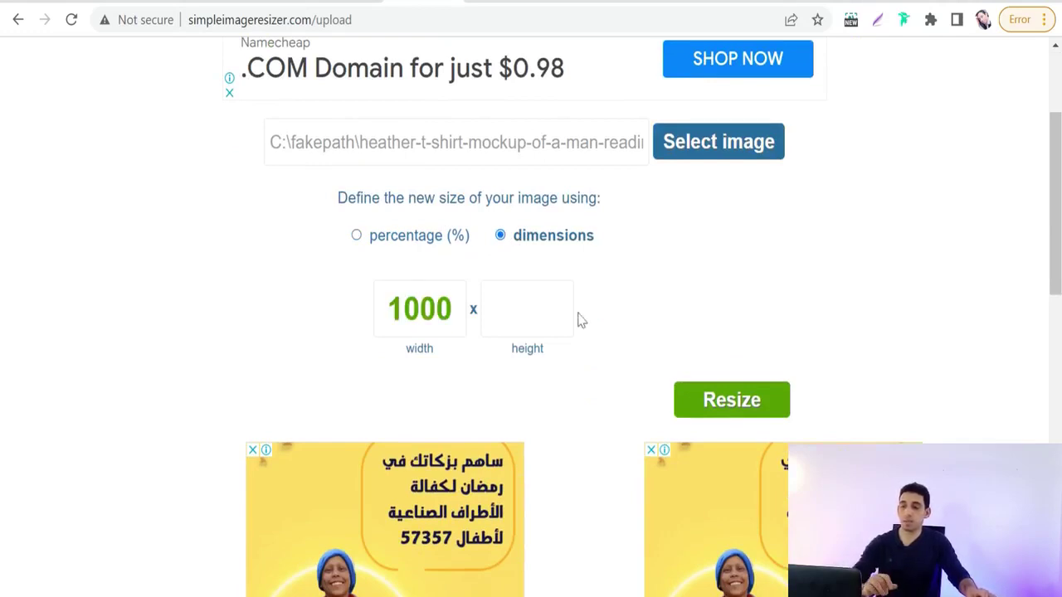
{"action": "key", "text": "Tab"}
{"action": "type", "text": "2000"}
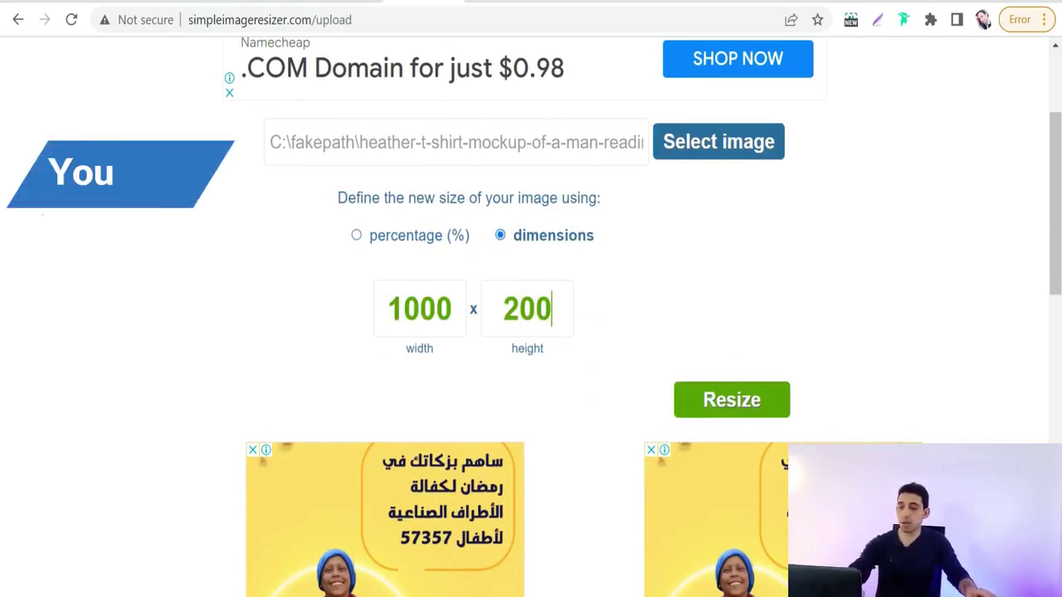
{"action": "left_click", "coordinate": [732, 402]}
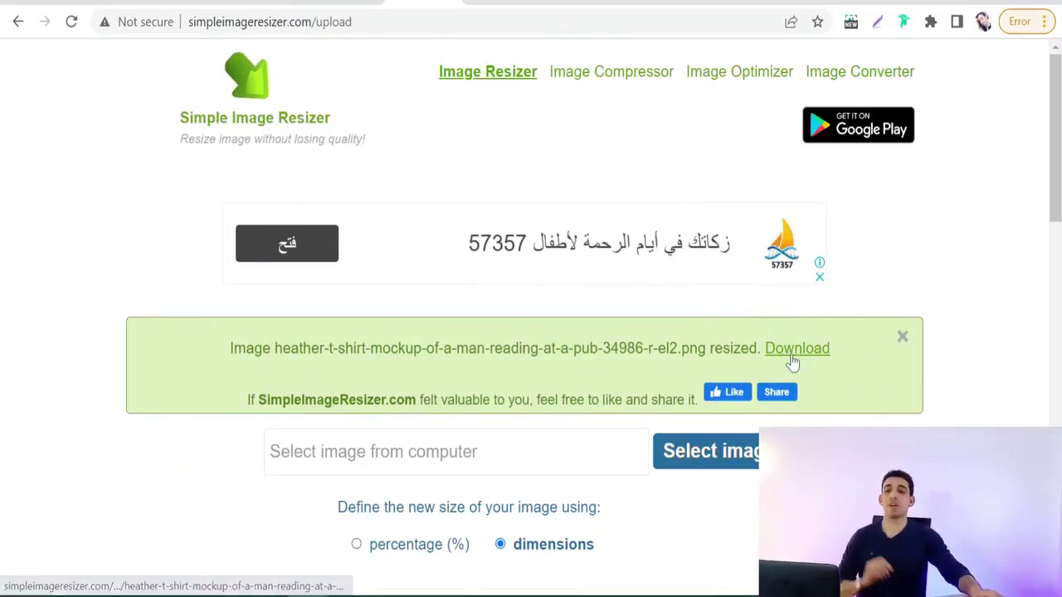
Open the resized mockup image and save it to the computer as a PNG image.
{"action": "left_click", "coordinate": [793, 356]}
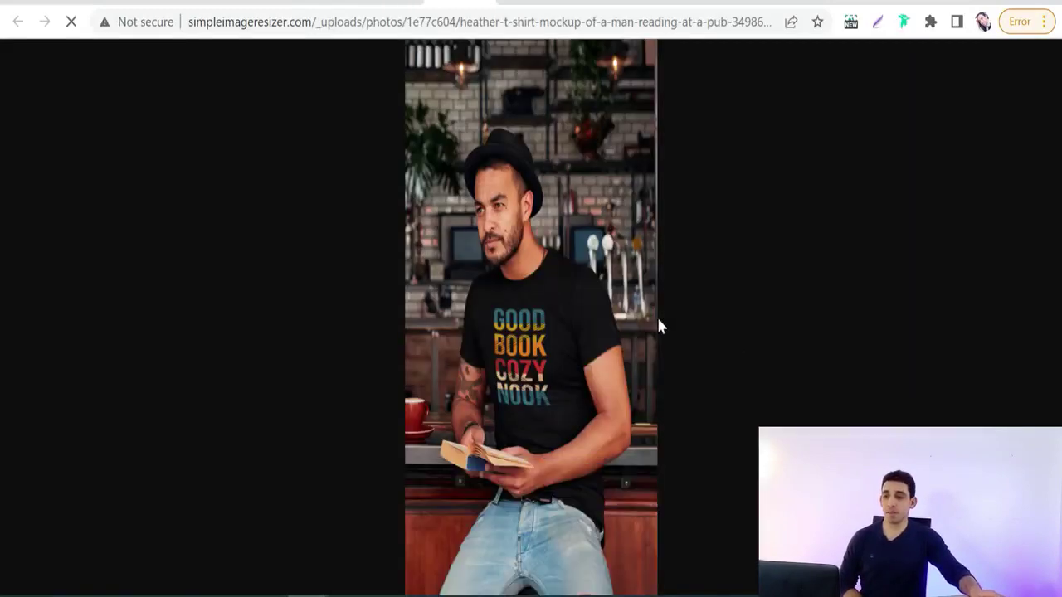
{"action": "right_click", "coordinate": [523, 221]}
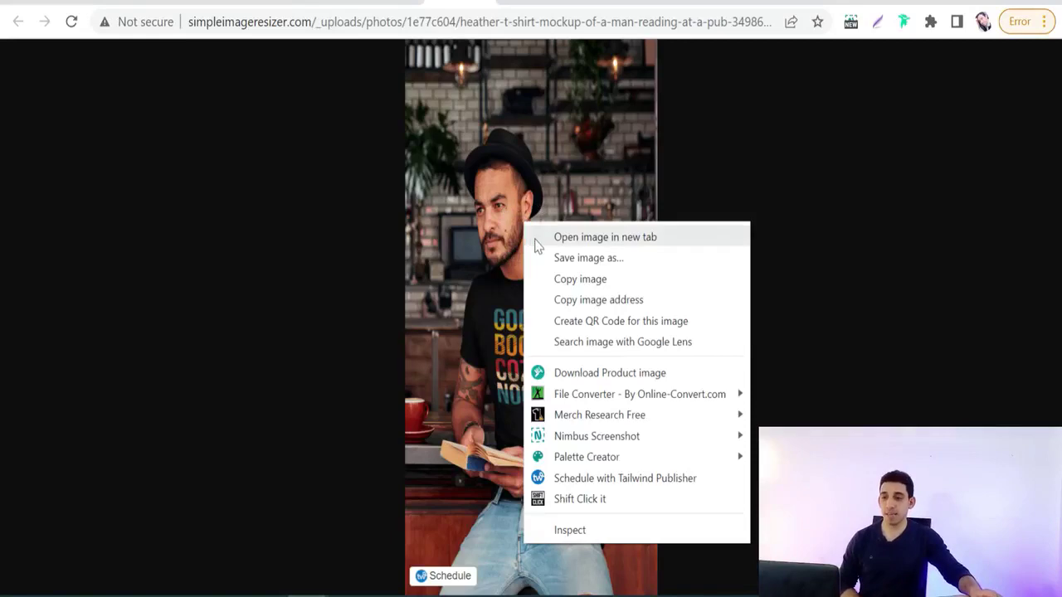
{"action": "left_click", "coordinate": [540, 257]}
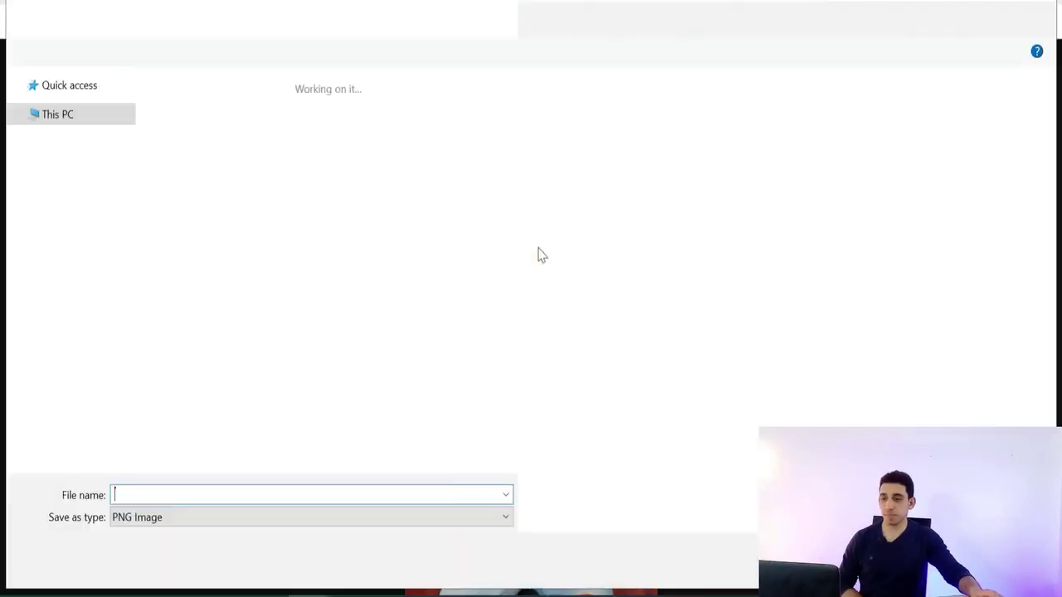
{"action": "key", "text": "Return"}
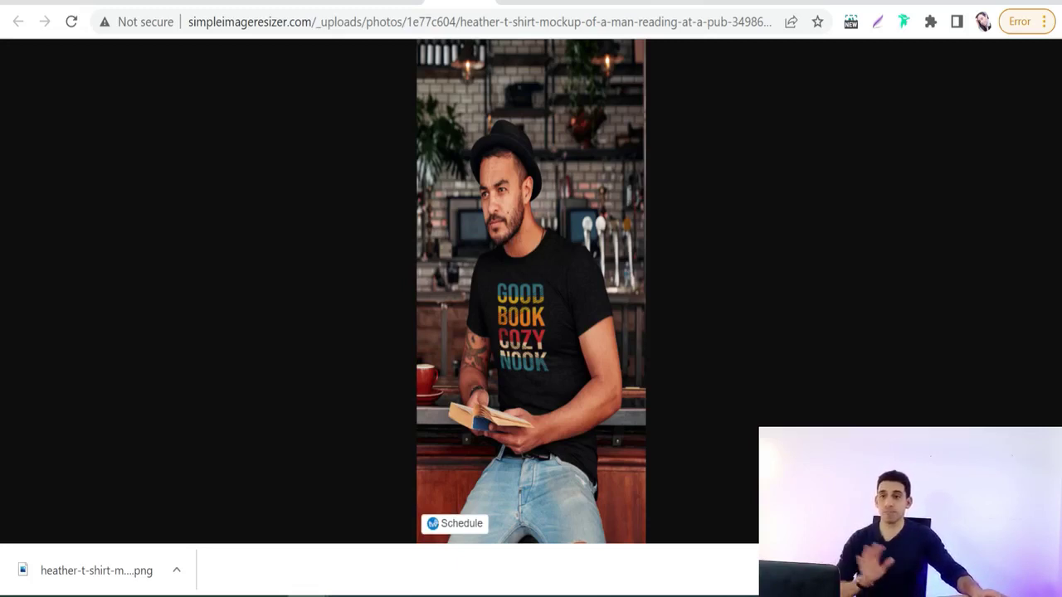
Close the resized mockup image, view the VistaCreate home page, and switch to Canva.
{"action": "key", "text": "ctrl+w"}
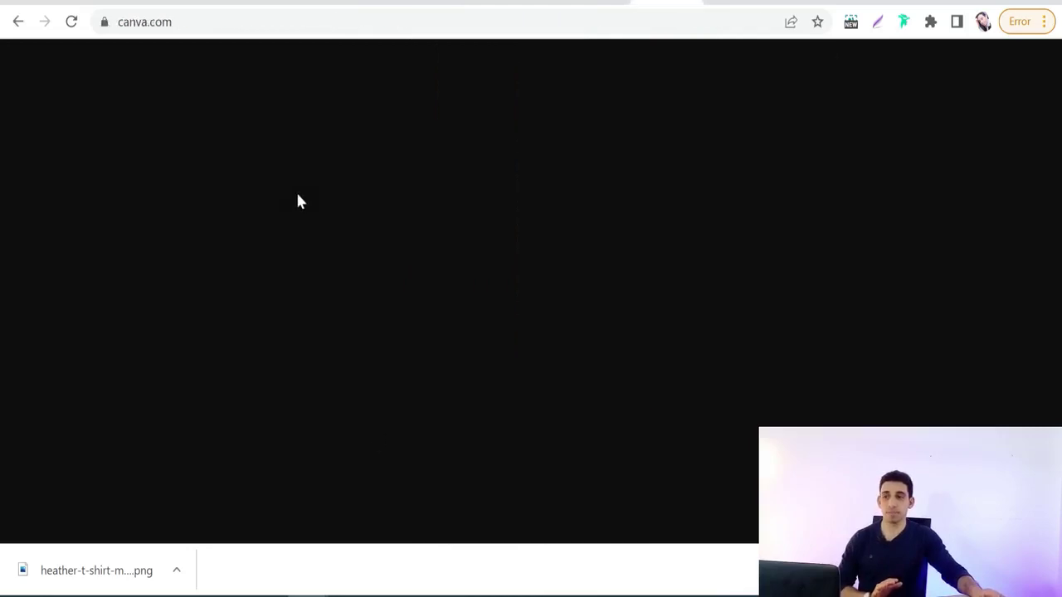
{"action": "key", "text": "ctrl+w"}
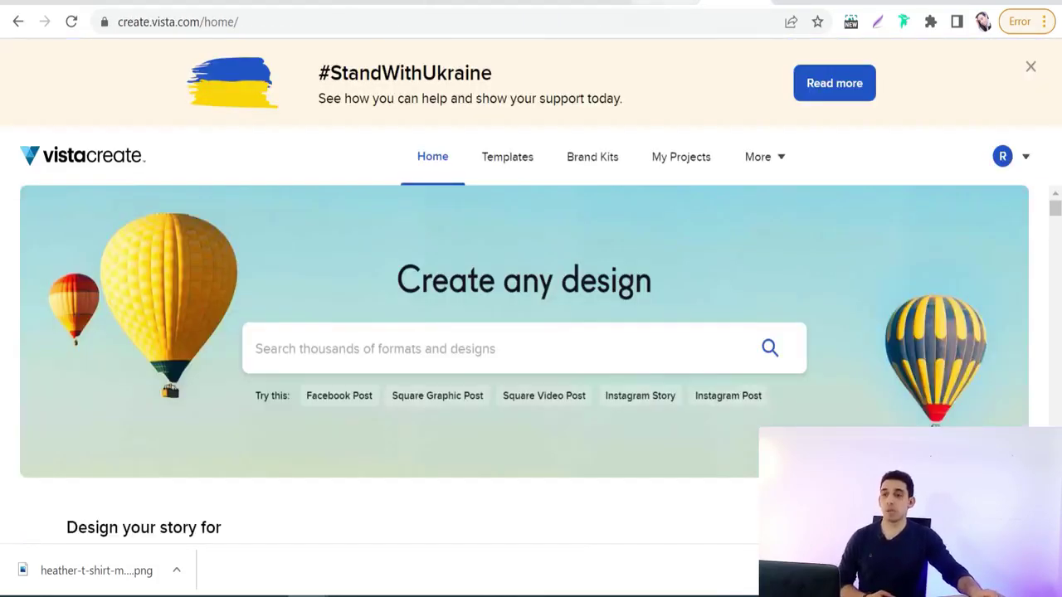
{"action": "left_click", "coordinate": [664, 4]}
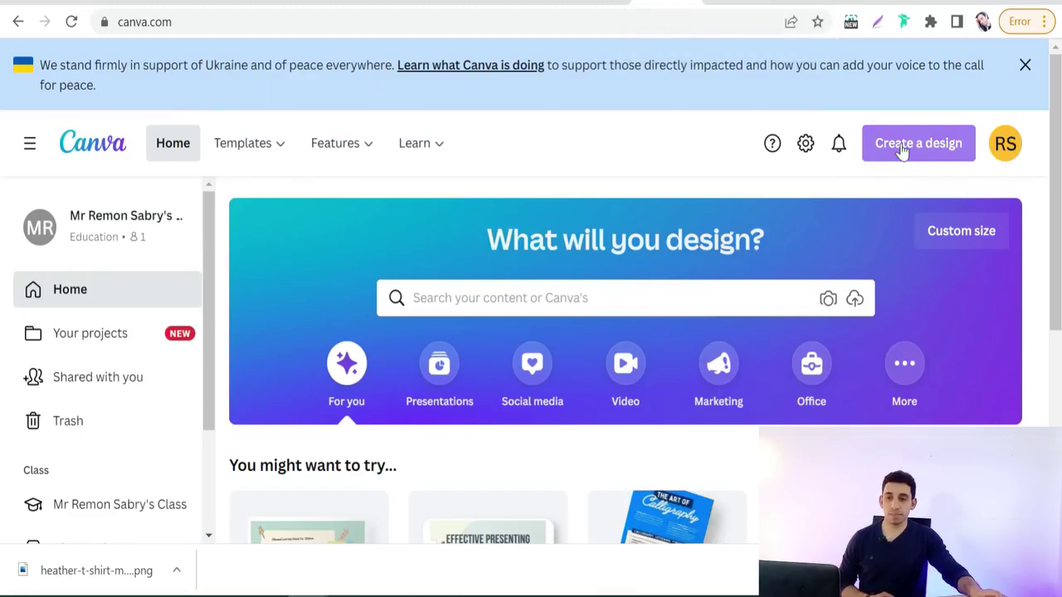
Create a new custom-size design 1000 px wide and 2000 px high.
{"action": "left_click", "coordinate": [942, 158]}
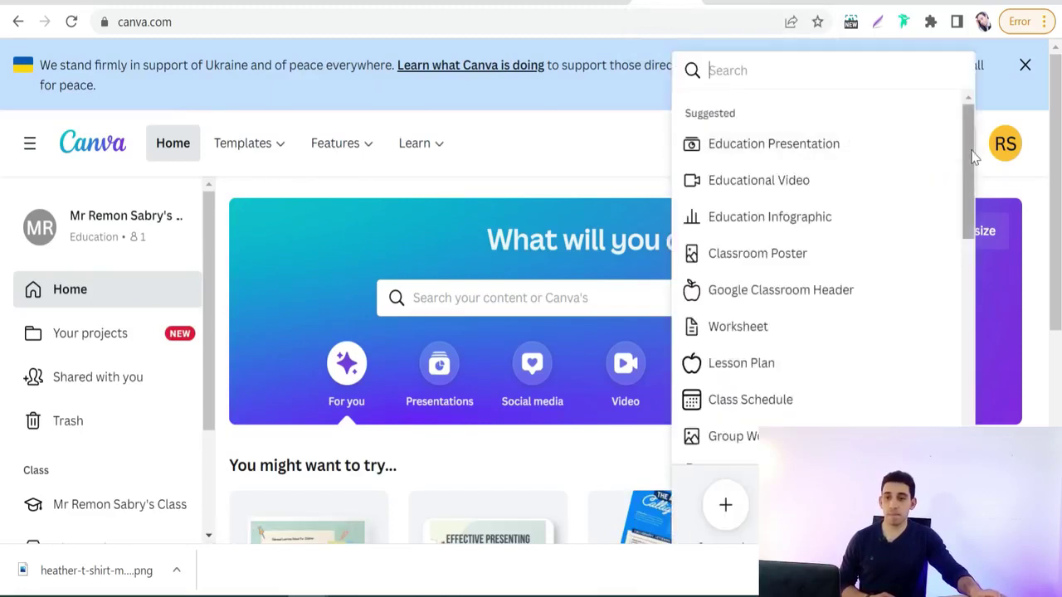
{"action": "left_click", "coordinate": [724, 508]}
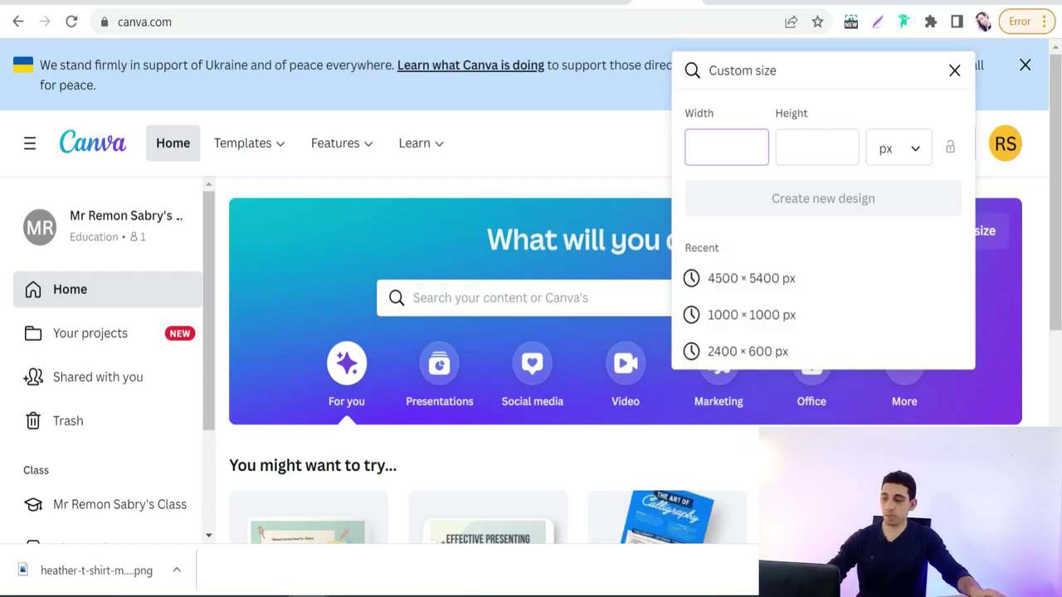
{"action": "type", "text": "1000"}
{"action": "key", "text": "BackSpace"}
{"action": "key", "text": "BackSpace"}
{"action": "key", "text": "BackSpace"}
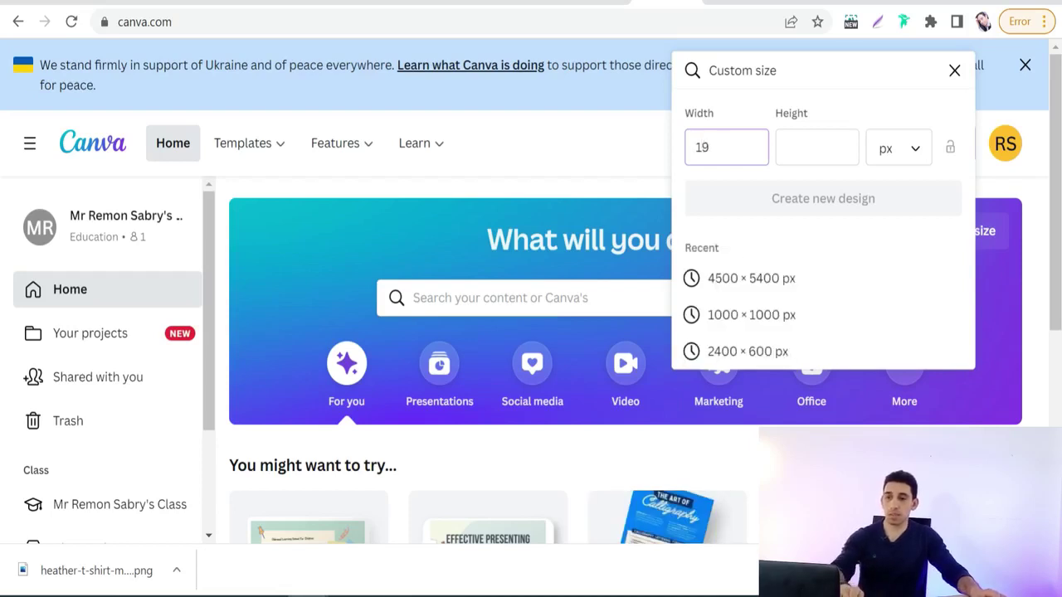
{"action": "type", "text": "000"}
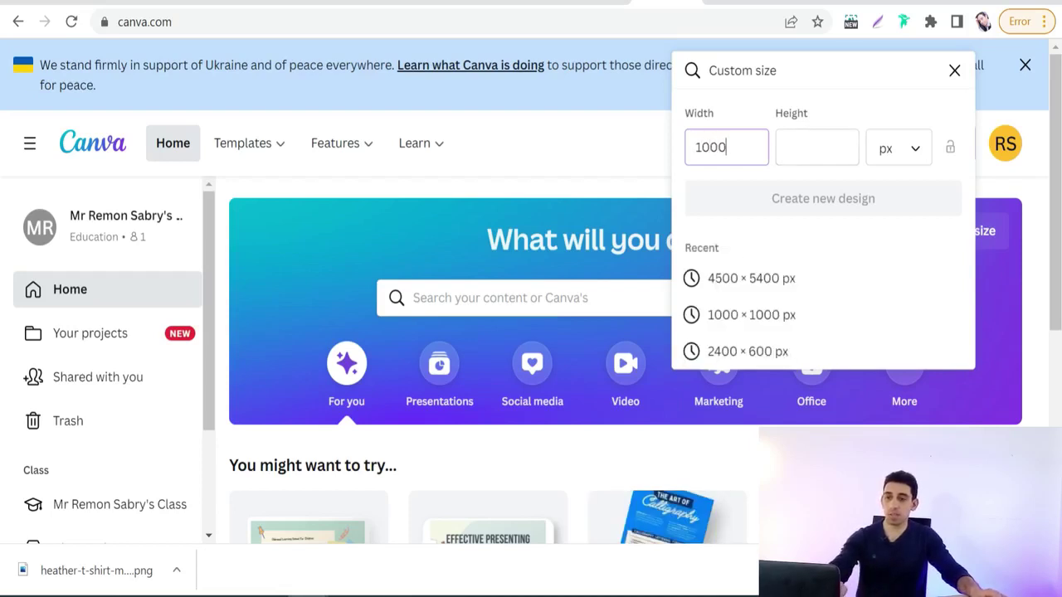
{"action": "left_click", "coordinate": [816, 147]}
{"action": "type", "text": "2000"}
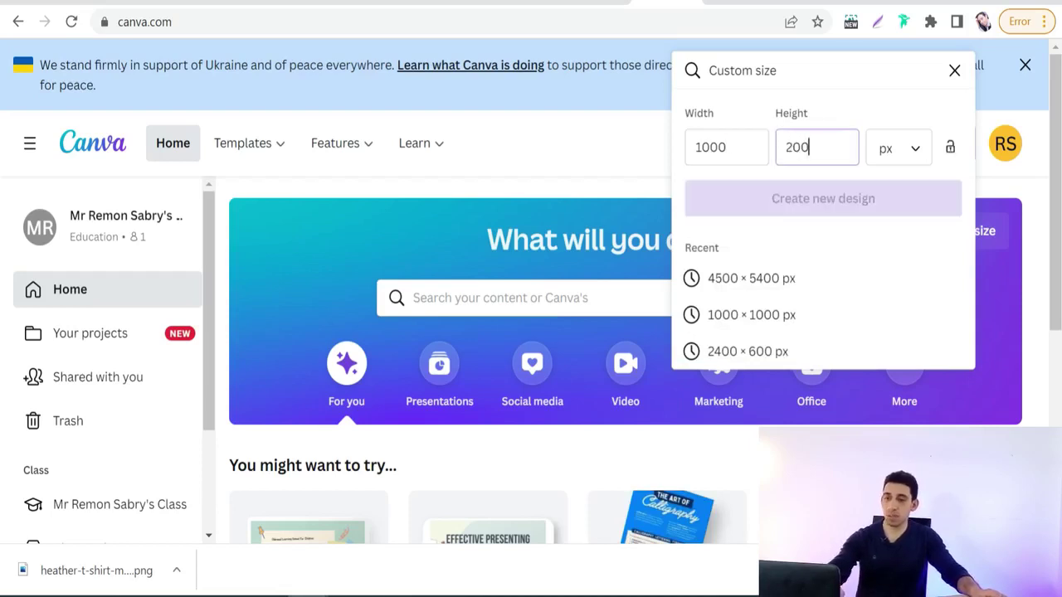
{"action": "left_click", "coordinate": [827, 206]}
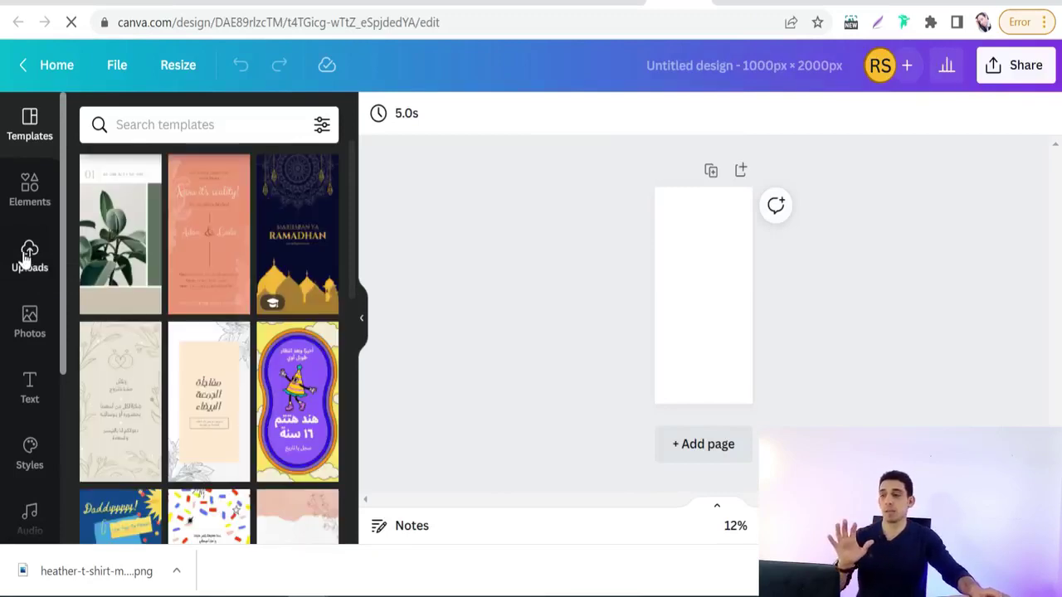
Upload the 1000x2000 heather T-shirt mockup of the reading man from the Downloads folder to the design's media.
{"action": "left_click", "coordinate": [25, 261]}
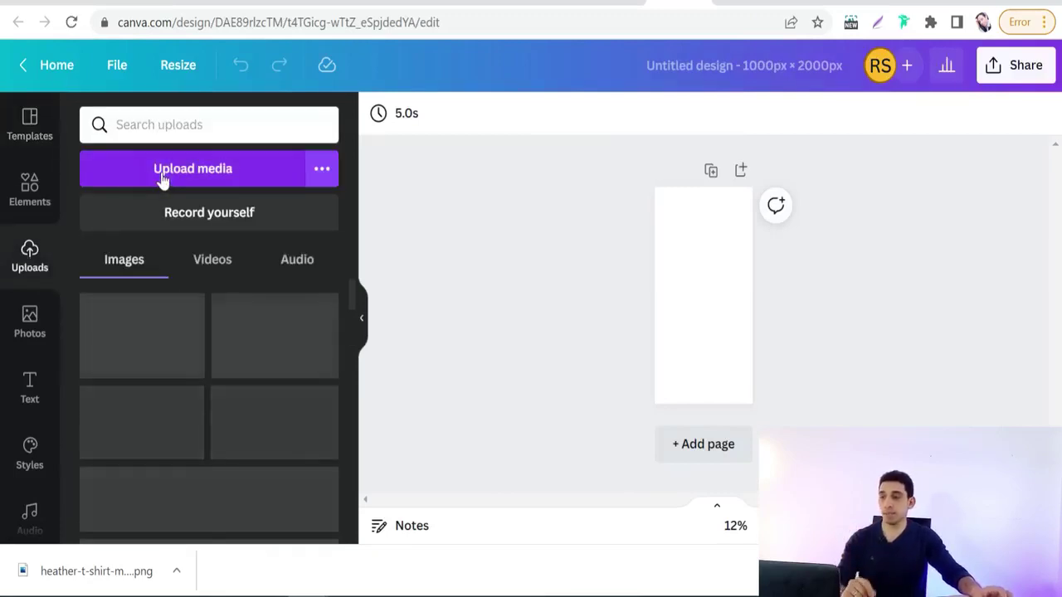
{"action": "left_click", "coordinate": [153, 170]}
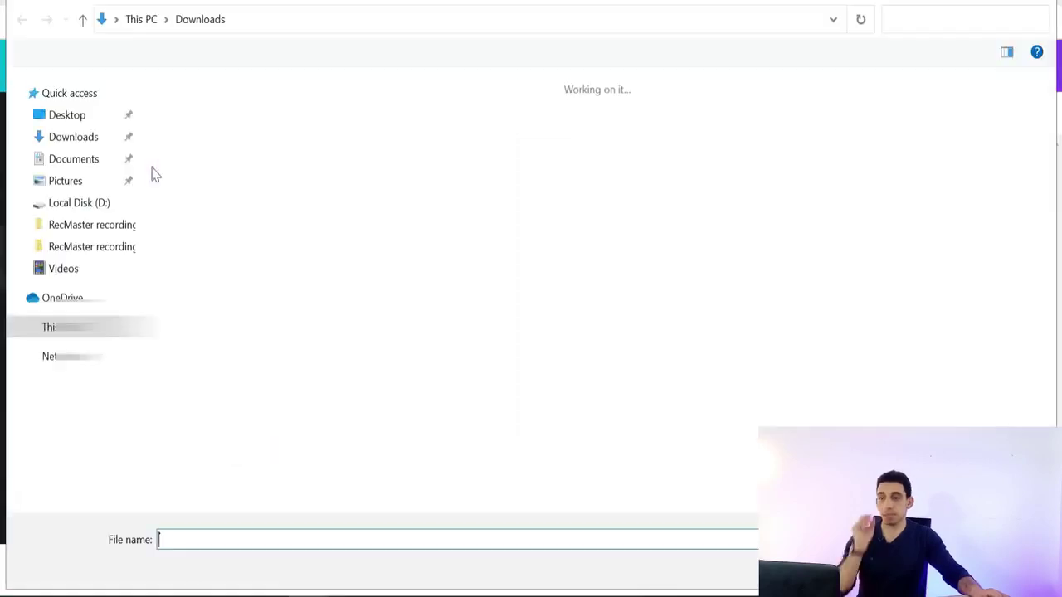
{"action": "left_click", "coordinate": [193, 166]}
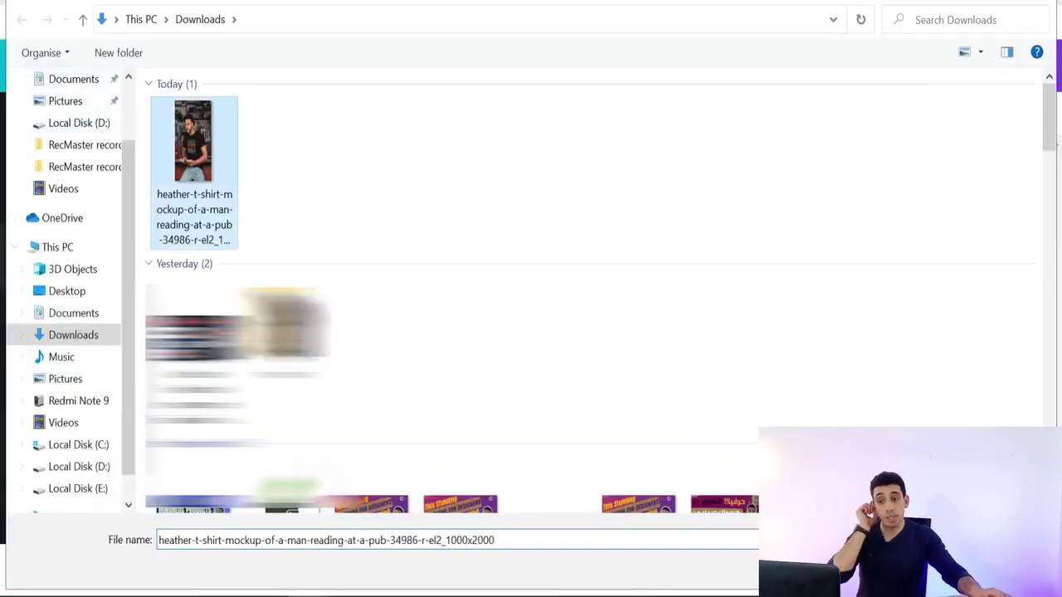
{"action": "key", "text": "Return"}
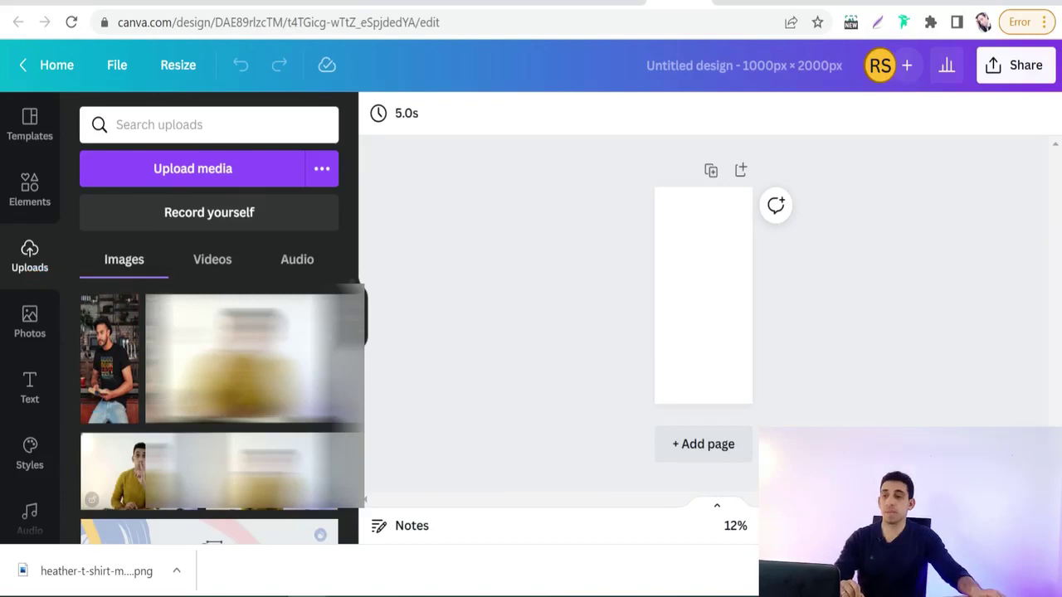
Place the uploaded mockup image on the page and enlarge it to fill the whole page.
{"action": "left_click", "coordinate": [110, 363]}
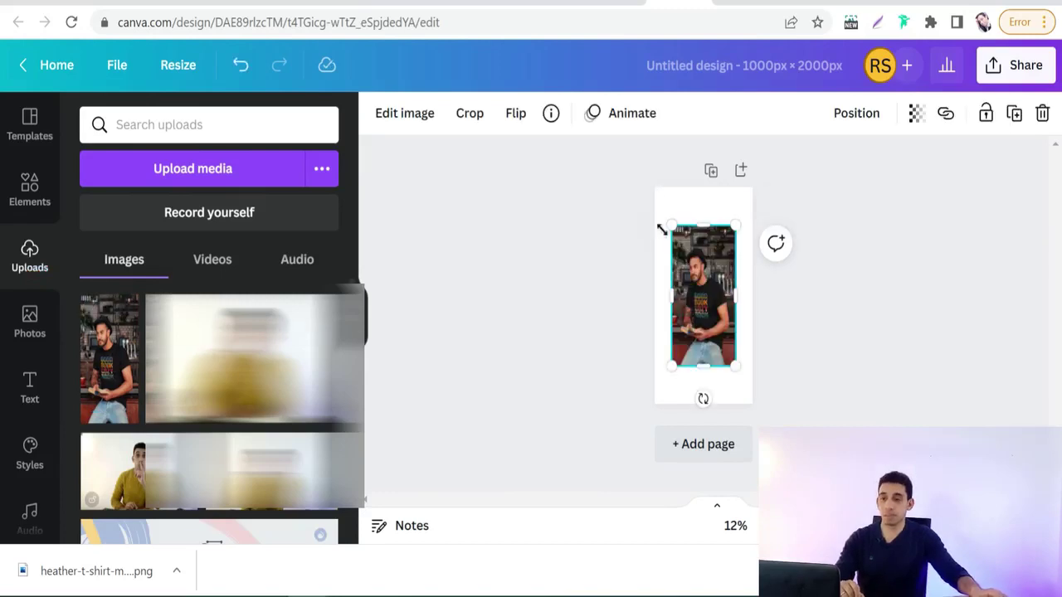
{"action": "left_click_drag", "start_coordinate": [666, 228], "coordinate": [653, 190]}
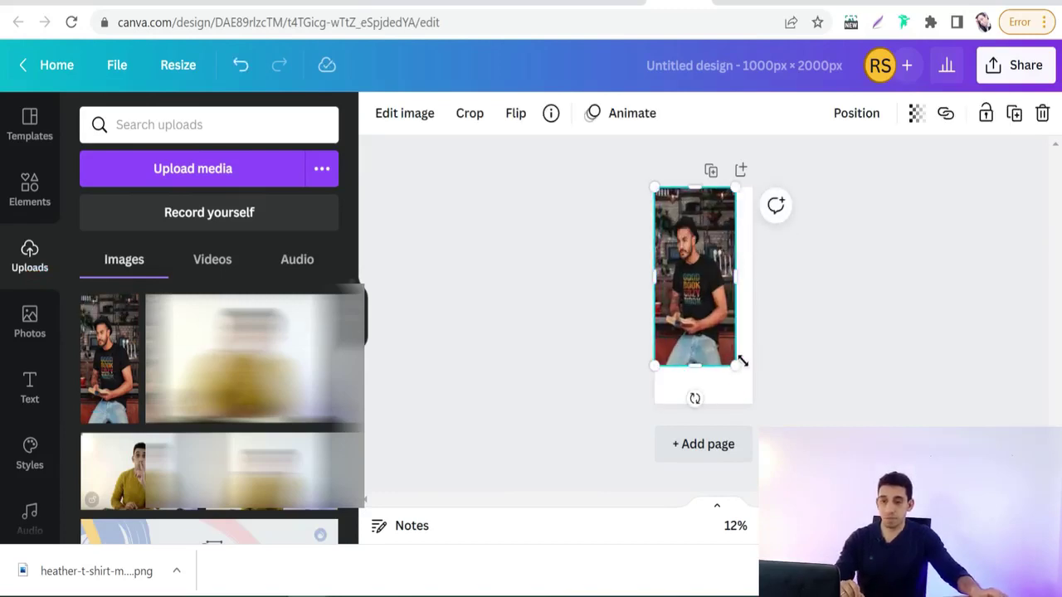
{"action": "left_click_drag", "start_coordinate": [741, 362], "coordinate": [757, 403]}
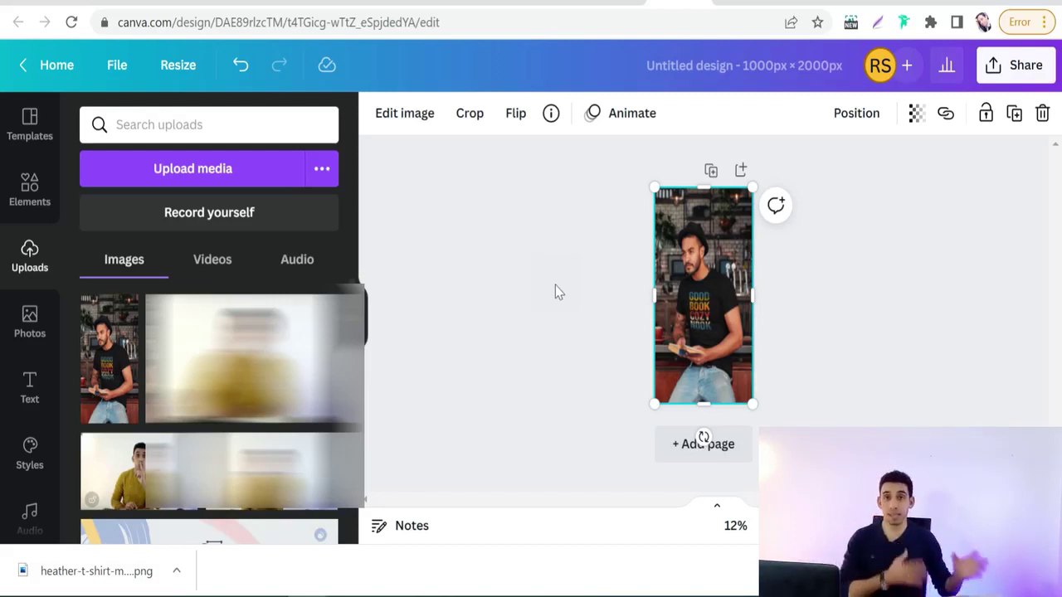
Search the elements for "button", add the rectangular button with the arrow cursor, and move it to the lower part of the photo.
{"action": "left_click", "coordinate": [25, 190]}
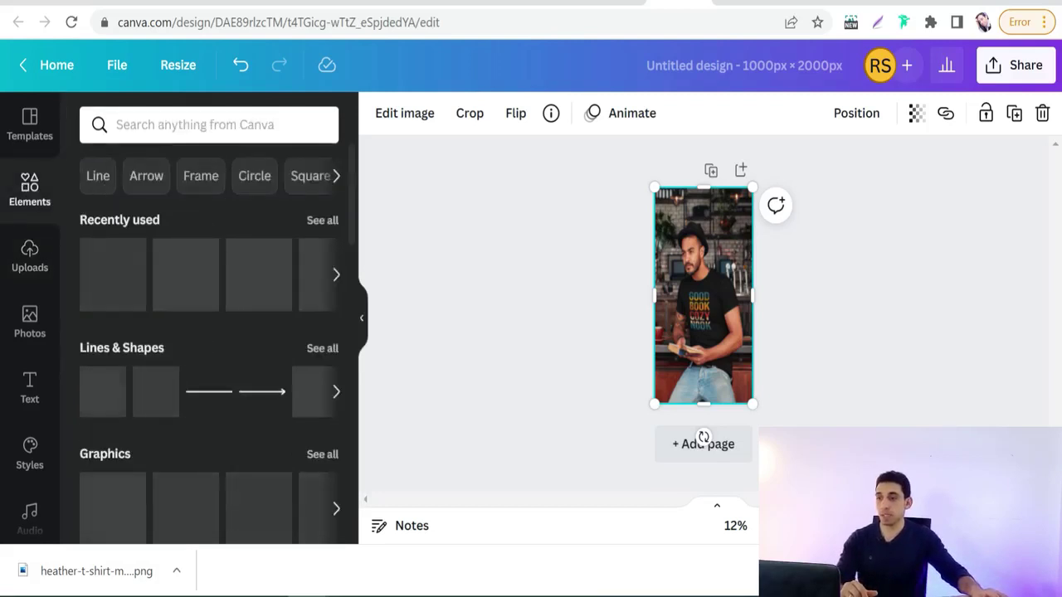
{"action": "left_click", "coordinate": [195, 125]}
{"action": "type", "text": "button"}
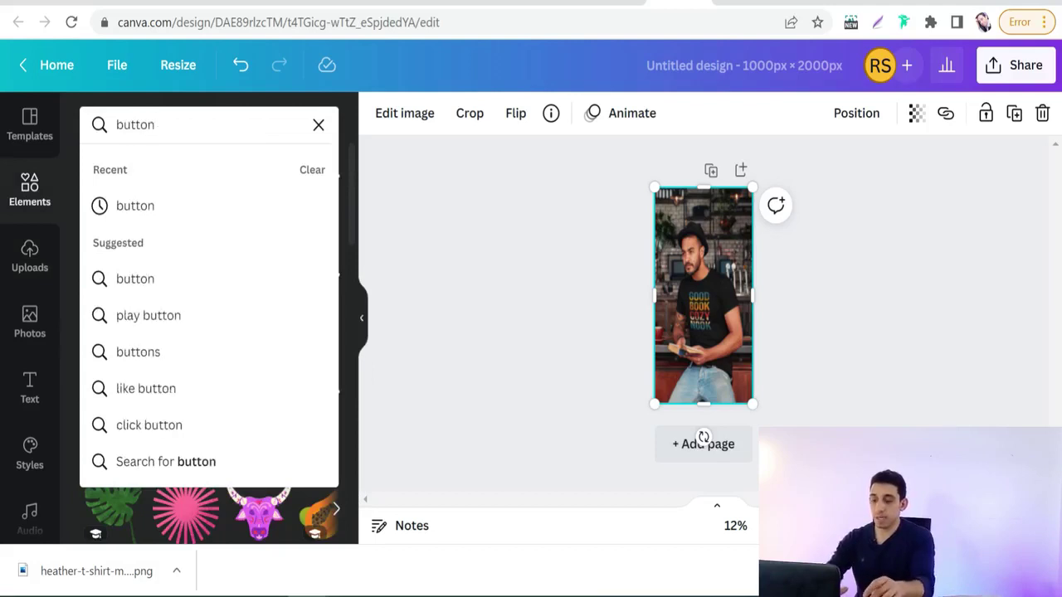
{"action": "key", "text": "Return"}
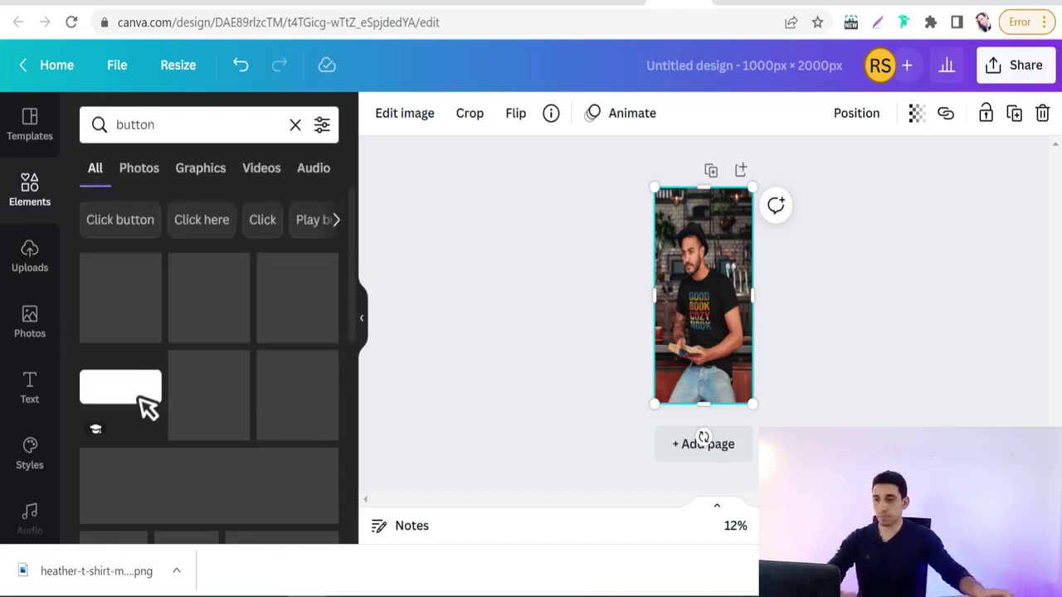
{"action": "left_click", "coordinate": [146, 403]}
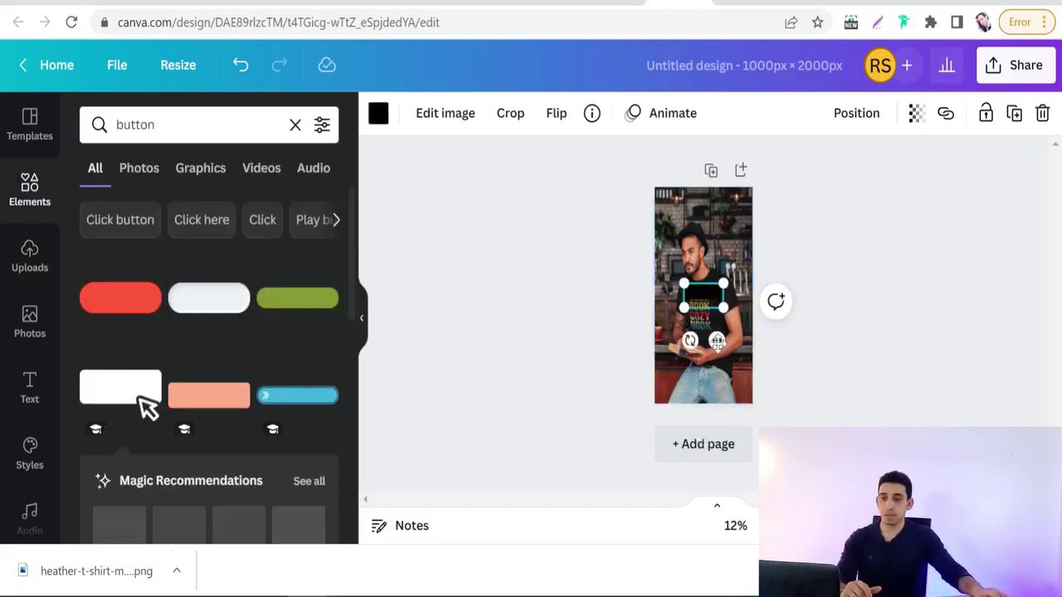
{"action": "left_click_drag", "start_coordinate": [717, 404], "coordinate": [717, 418]}
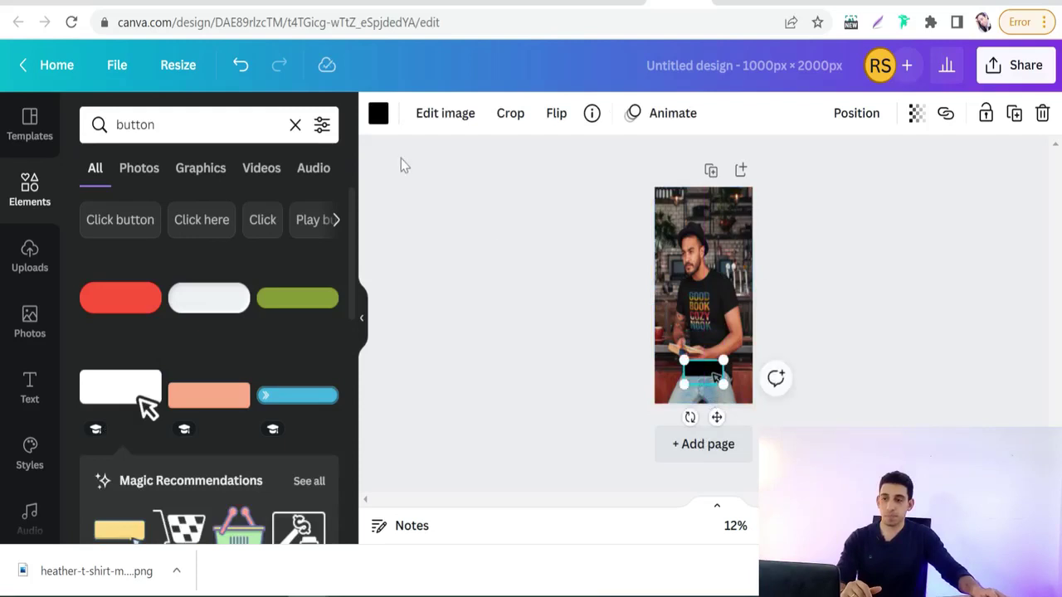
Recolor the black part of the button graphic white and enlarge it to span most of the page width.
{"action": "left_click", "coordinate": [379, 116]}
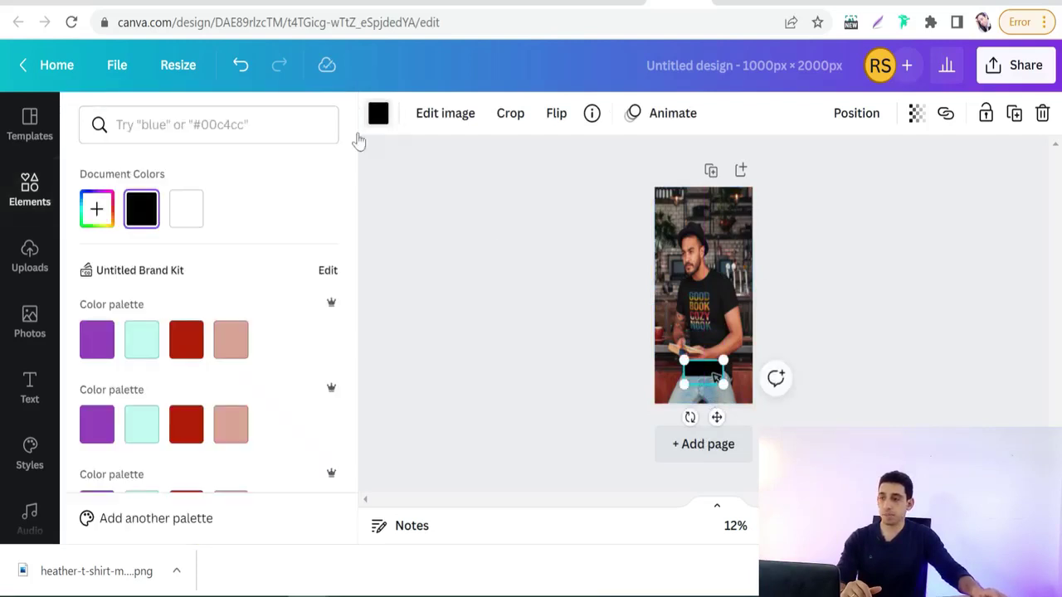
{"action": "left_click", "coordinate": [179, 218]}
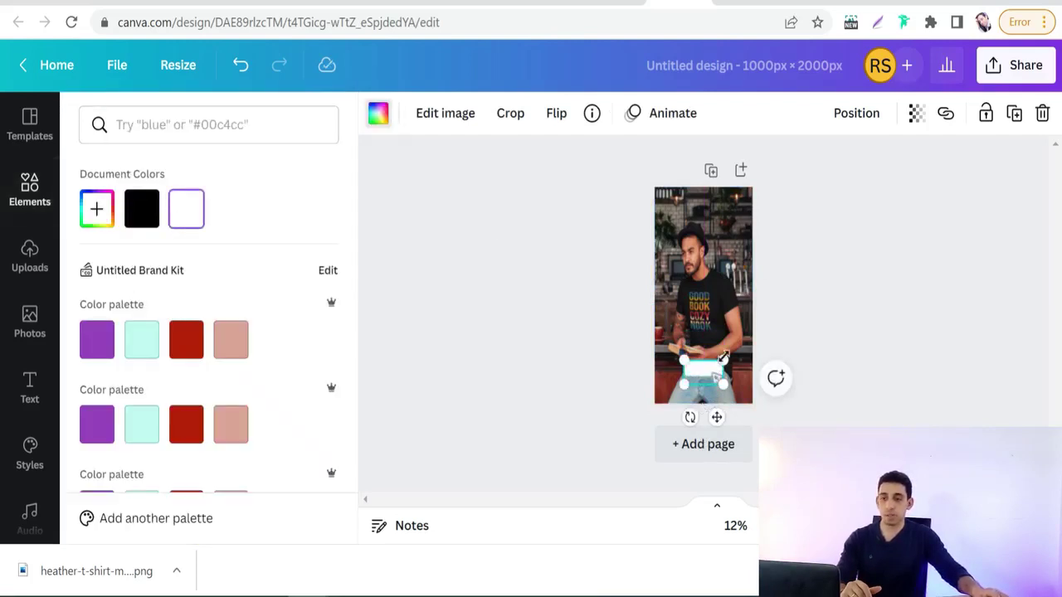
{"action": "left_click_drag", "start_coordinate": [723, 361], "coordinate": [661, 337]}
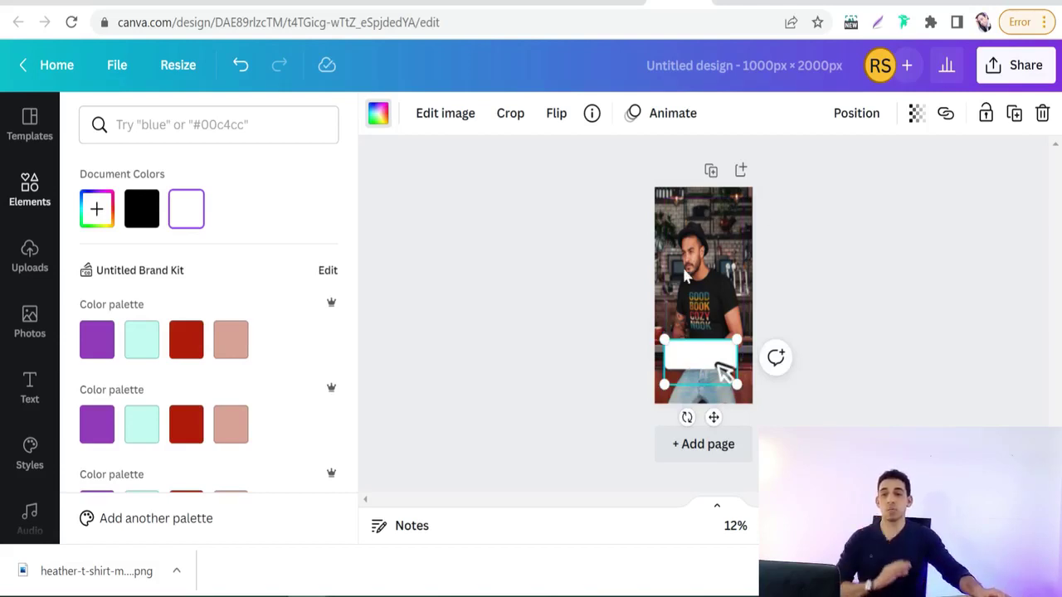
Download the finished design as a PNG at size 1, 1000 × 2000 px.
{"action": "left_click", "coordinate": [999, 70]}
{"action": "scroll", "coordinate": [796, 357], "scroll_direction": "down", "scroll_amount": 2}
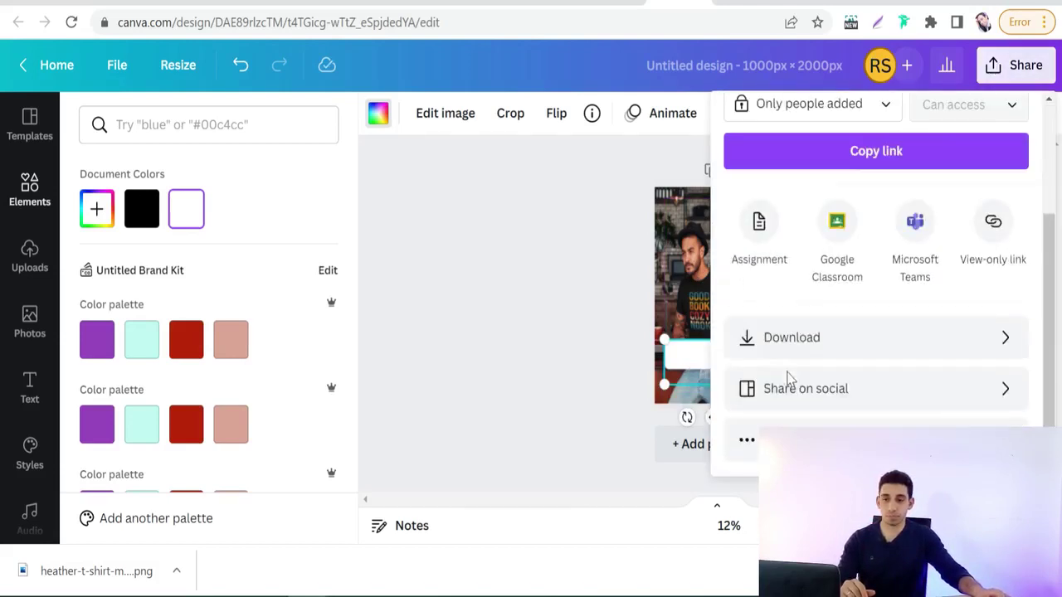
{"action": "left_click", "coordinate": [790, 342]}
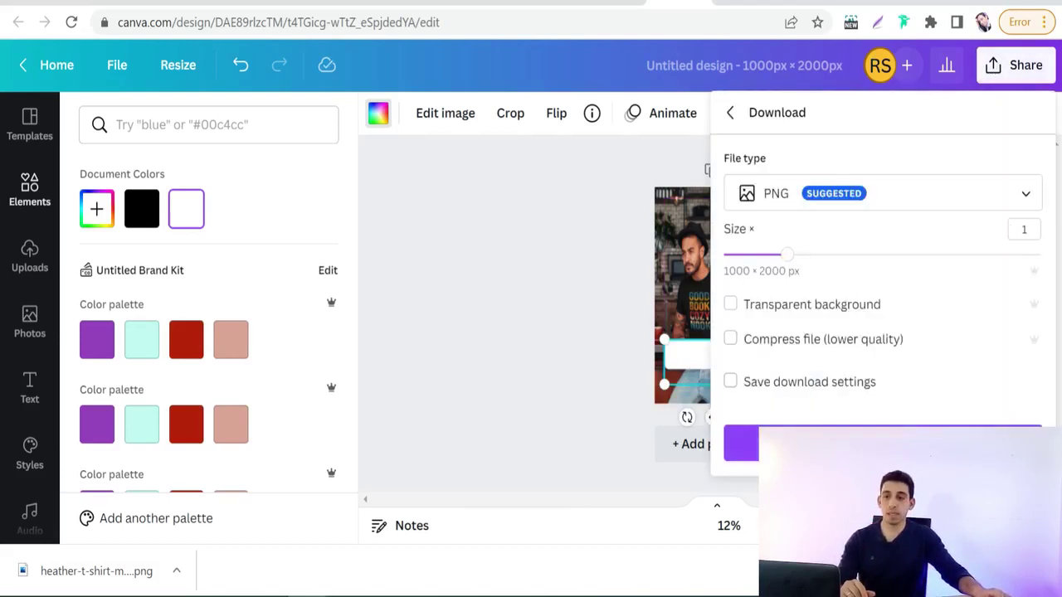
{"action": "left_click", "coordinate": [741, 444]}
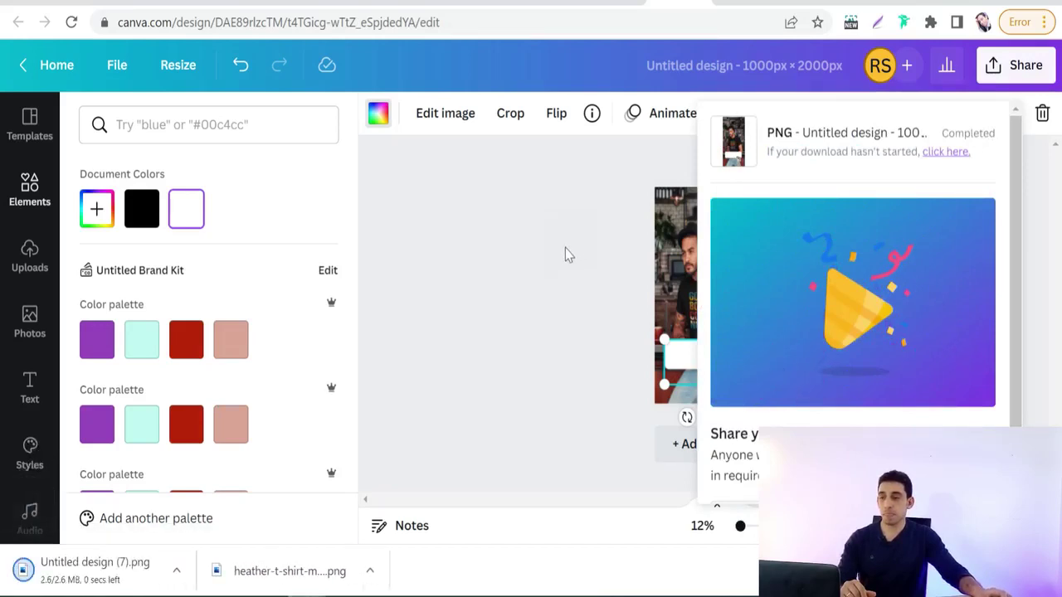
Switch to Pinterest's Pin builder and upload the downloaded design image to the new Pin.
{"action": "key", "text": "ctrl+Tab"}
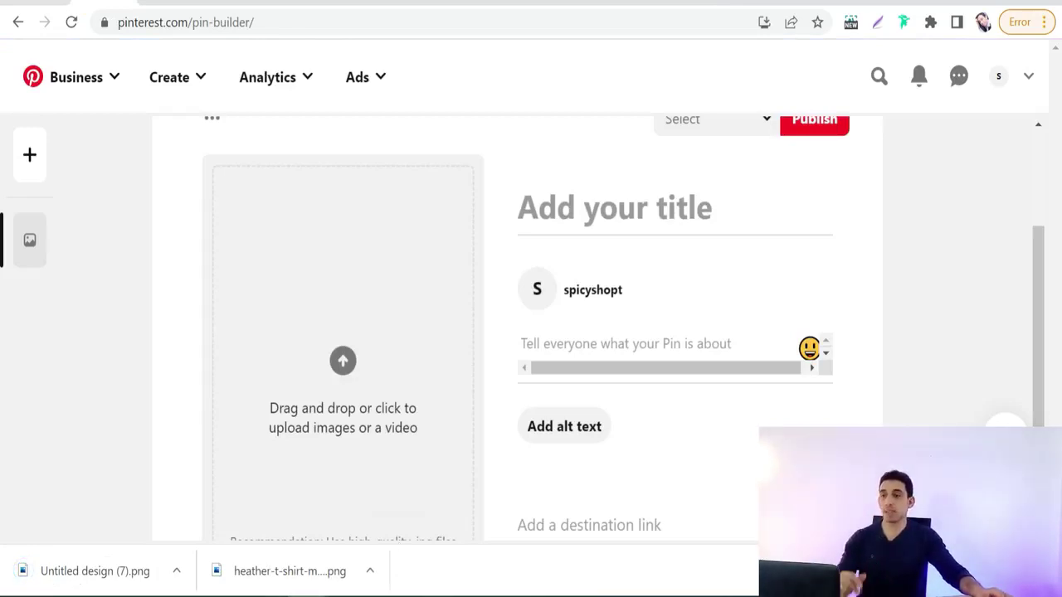
{"action": "left_click", "coordinate": [345, 363]}
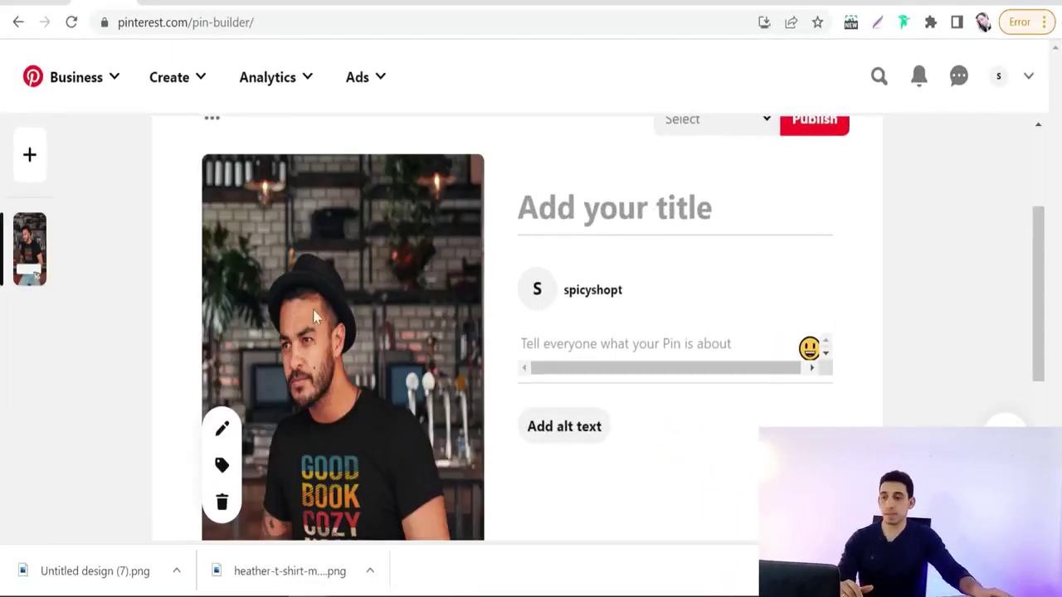
Examine the uploaded Pin image from the man's hat down to the white button and cursor graphic.
{"action": "scroll", "coordinate": [279, 289], "scroll_direction": "down", "scroll_amount": 1}
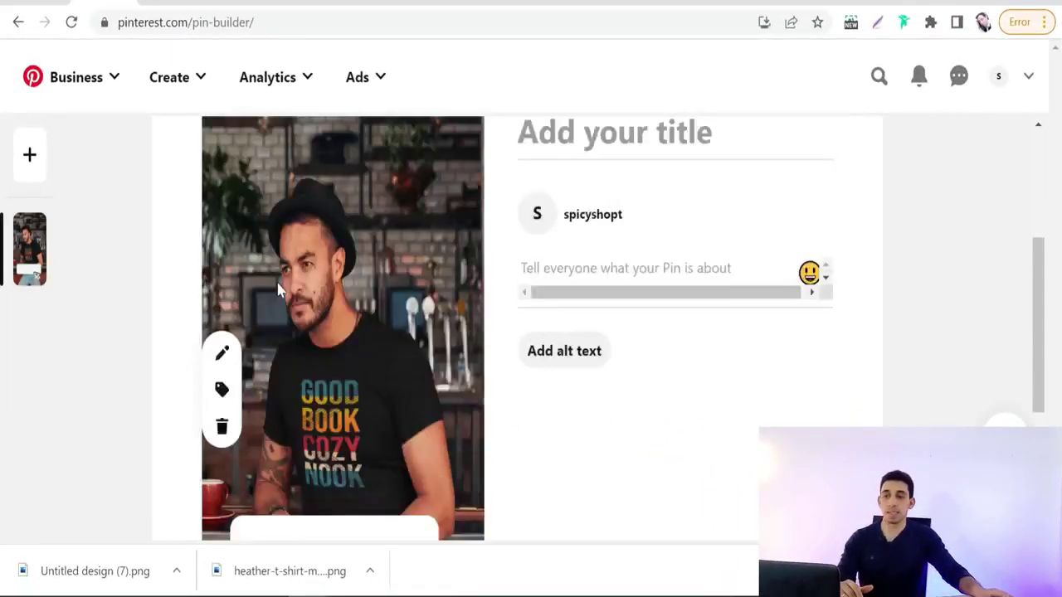
{"action": "scroll", "coordinate": [279, 289], "scroll_direction": "down", "scroll_amount": 4}
{"action": "scroll", "coordinate": [274, 287], "scroll_direction": "up", "scroll_amount": 5}
{"action": "scroll", "coordinate": [316, 331], "scroll_direction": "down", "scroll_amount": 4}
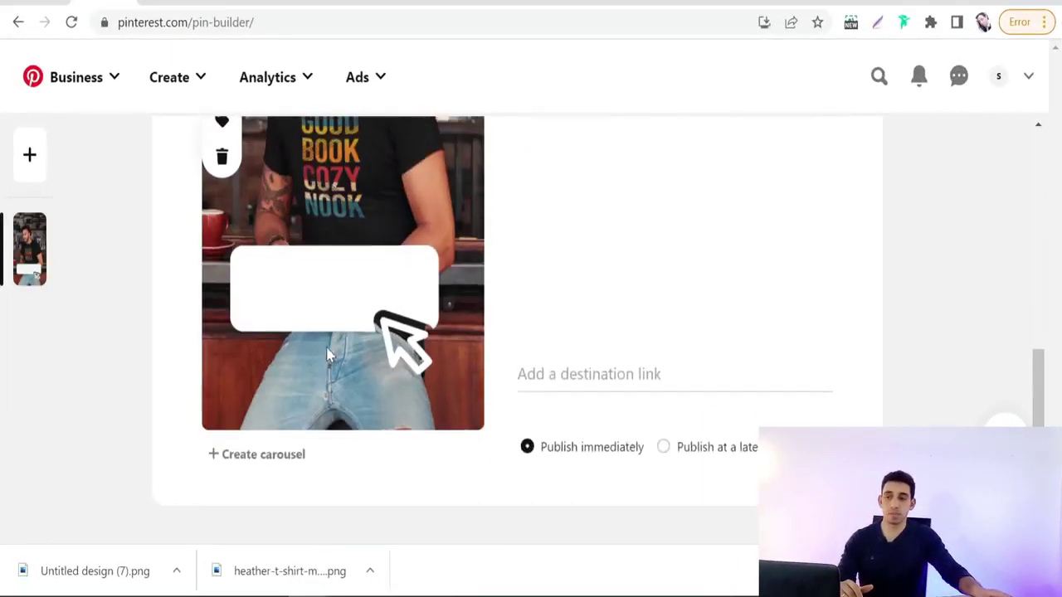
{"action": "scroll", "coordinate": [327, 355], "scroll_direction": "up", "scroll_amount": 6}
{"action": "scroll", "coordinate": [328, 356], "scroll_direction": "down", "scroll_amount": 5}
{"action": "scroll", "coordinate": [328, 355], "scroll_direction": "up", "scroll_amount": 1}
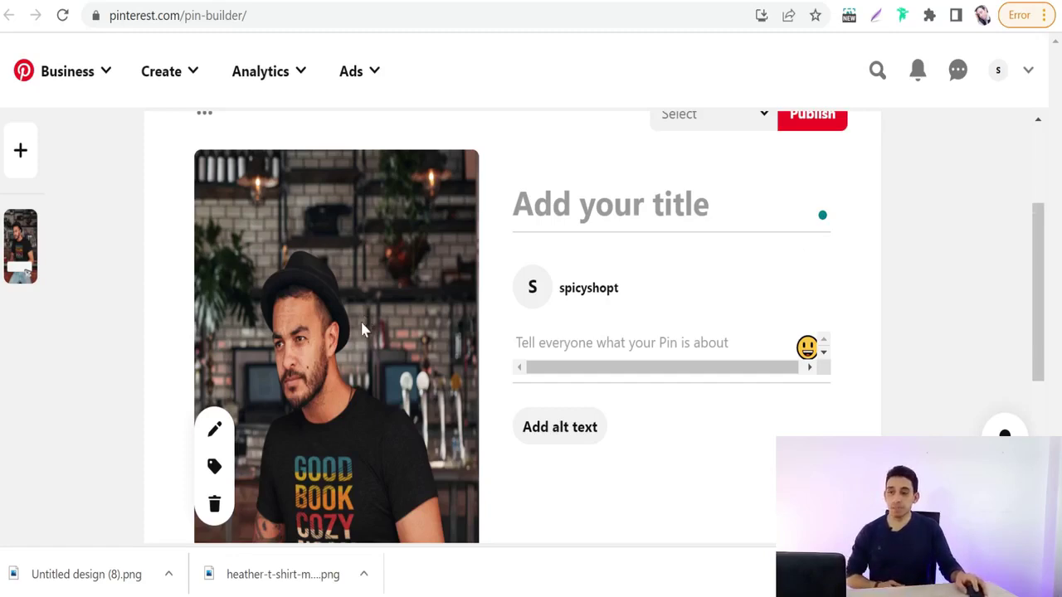
{"action": "scroll", "coordinate": [290, 303], "scroll_direction": "down", "scroll_amount": 2}
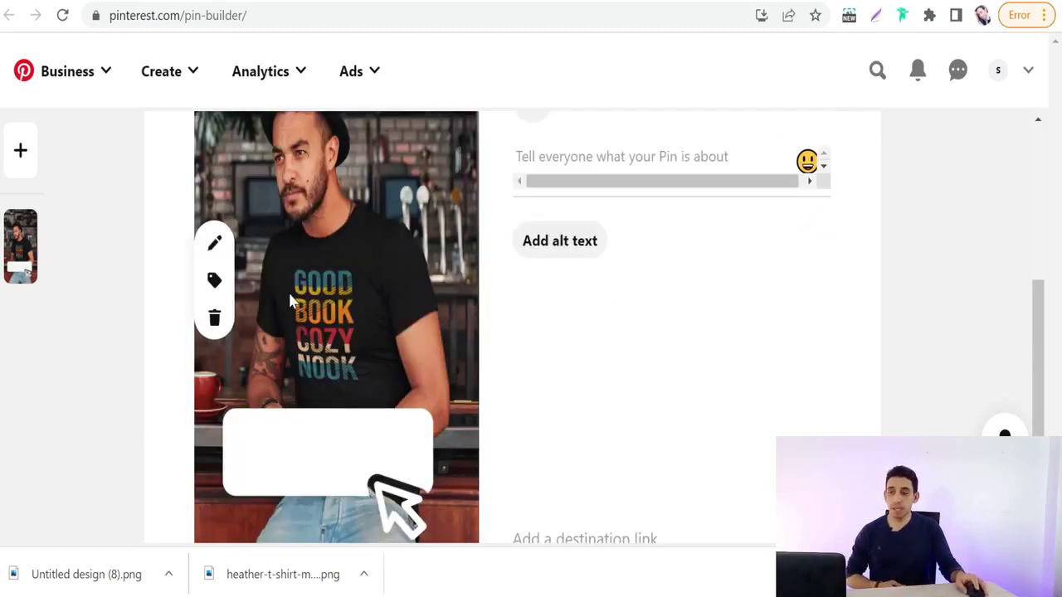
Delete the uploaded mockup image from the Pin draft.
{"action": "left_click", "coordinate": [214, 317]}
{"action": "scroll", "coordinate": [214, 326], "scroll_direction": "up", "scroll_amount": 2}
{"action": "scroll", "coordinate": [275, 373], "scroll_direction": "down", "scroll_amount": 1}
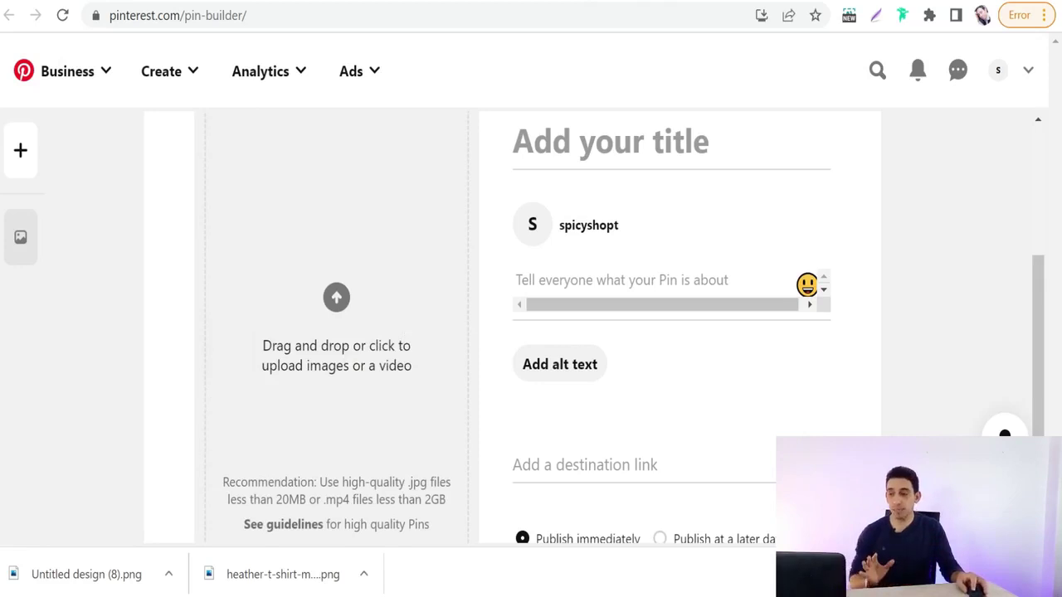
Upload all three mockup images from the Downloads > mock folder to the Pin draft and make them a carousel.
{"action": "left_click", "coordinate": [383, 310]}
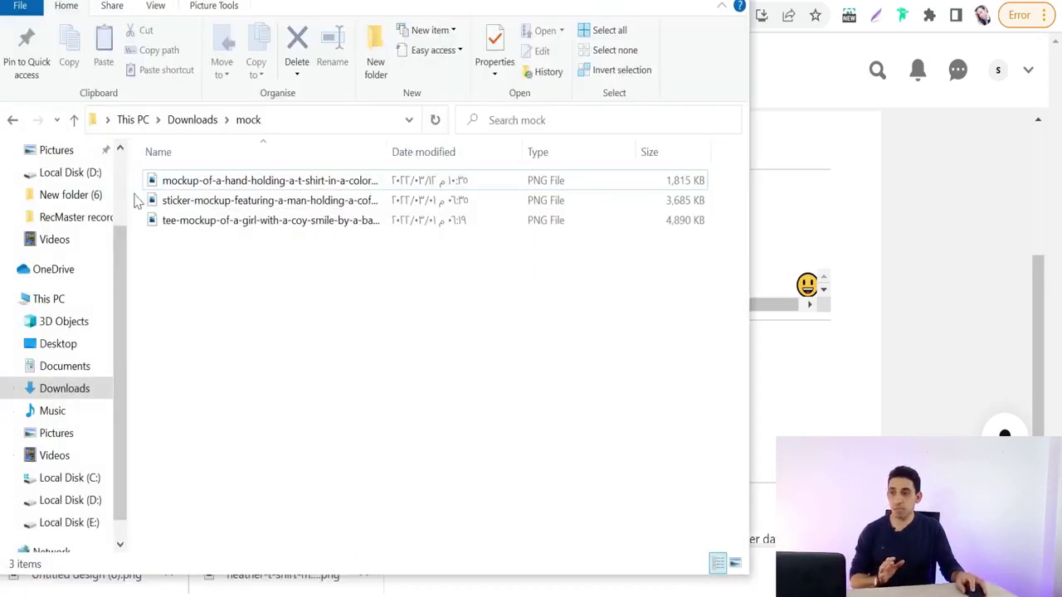
{"action": "key", "text": "ctrl+a"}
{"action": "left_click_drag", "start_coordinate": [332, 2], "coordinate": [772, 14]}
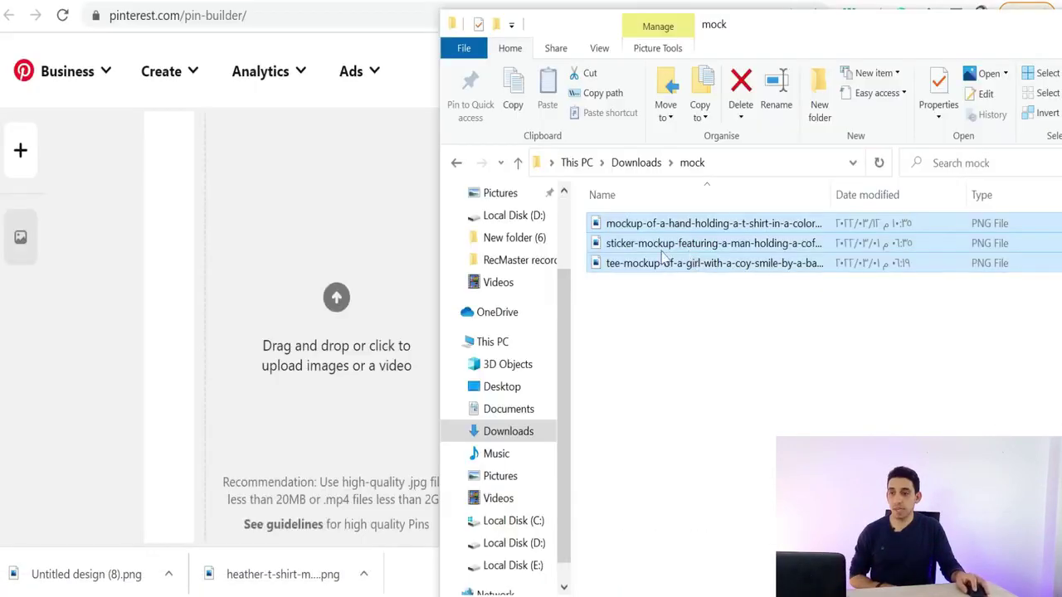
{"action": "left_click_drag", "start_coordinate": [691, 251], "coordinate": [355, 299]}
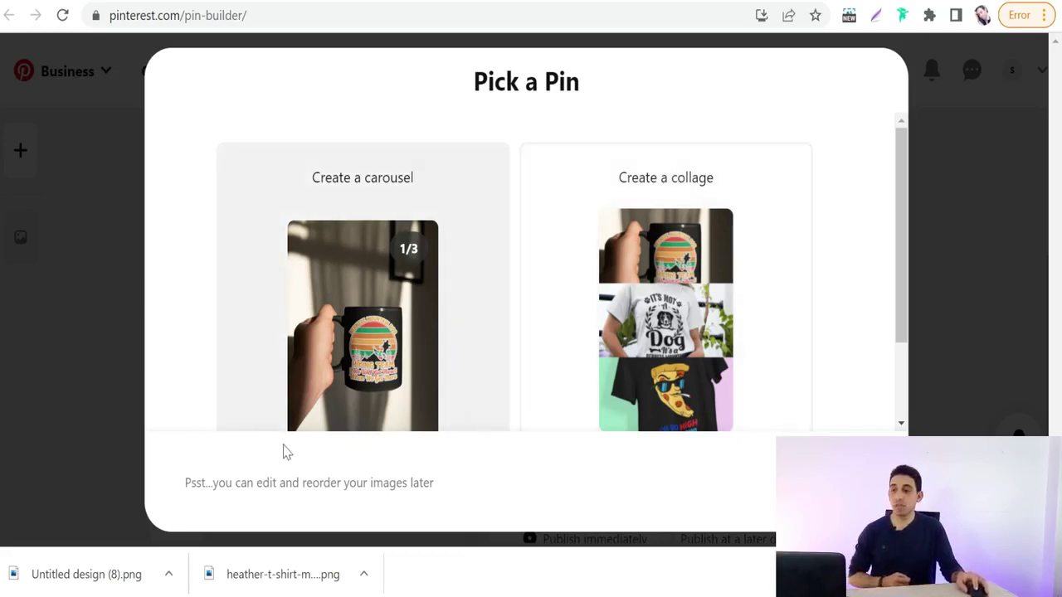
{"action": "left_click", "coordinate": [376, 314]}
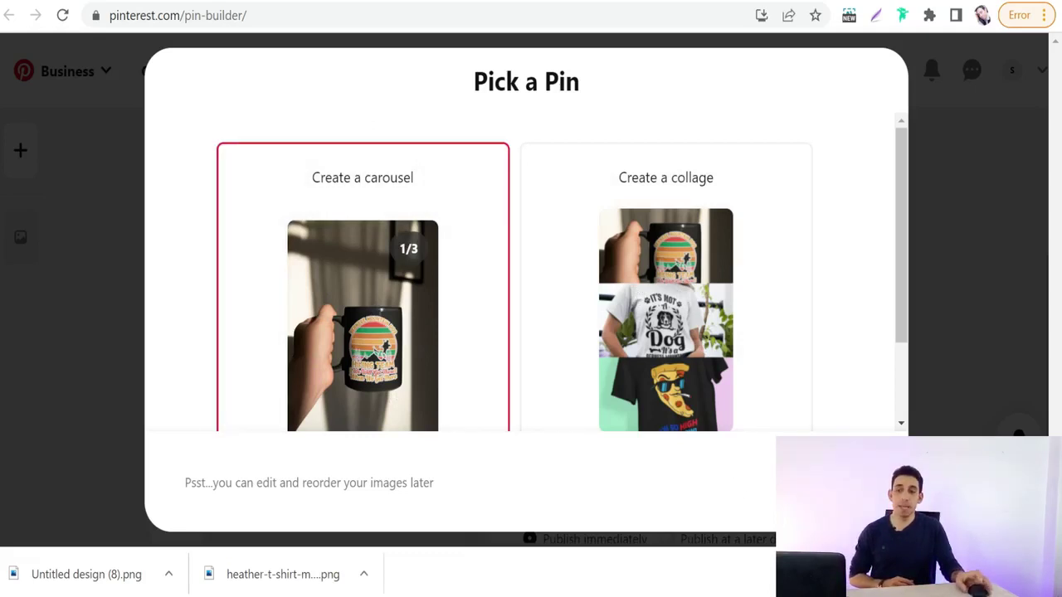
{"action": "scroll", "coordinate": [159, 337], "scroll_direction": "up", "scroll_amount": 3}
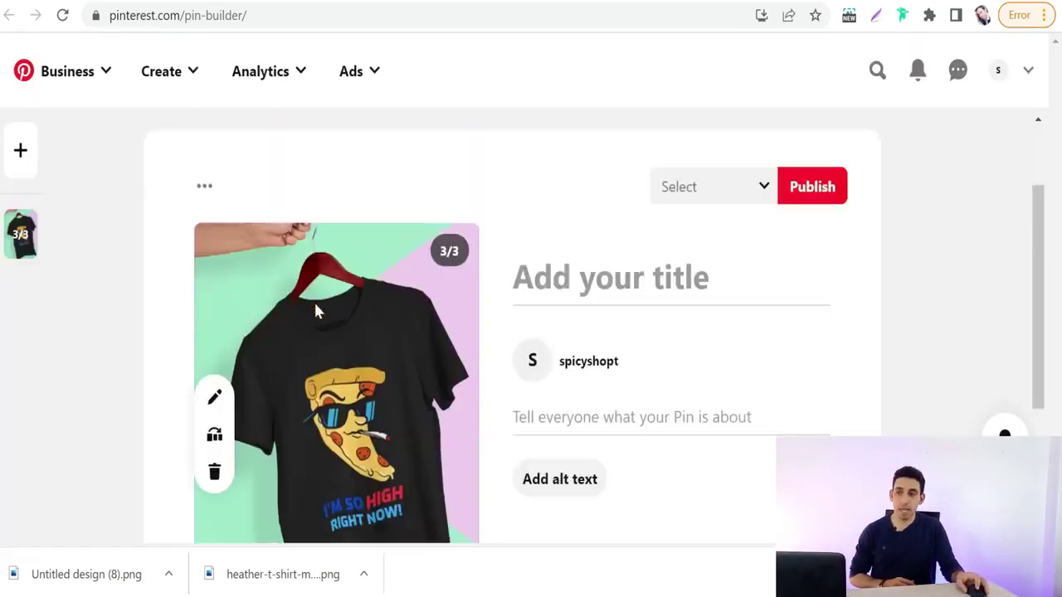
Examine the three carousel images in the Pin draft: the mug, the dog T-shirt and the pizza T-shirt.
{"action": "scroll", "coordinate": [371, 383], "scroll_direction": "down", "scroll_amount": 5}
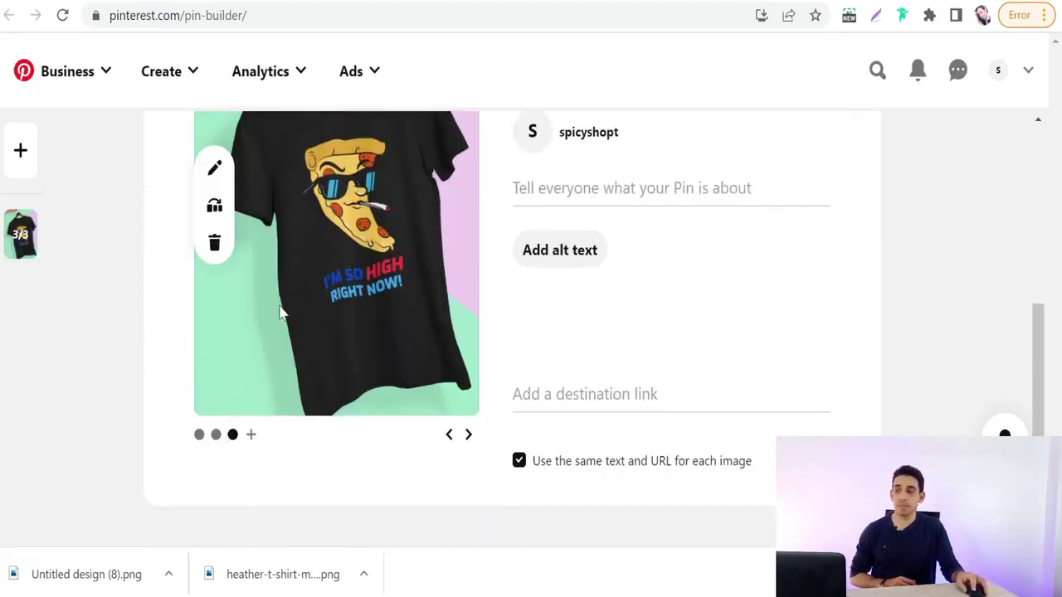
{"action": "left_click", "coordinate": [216, 435]}
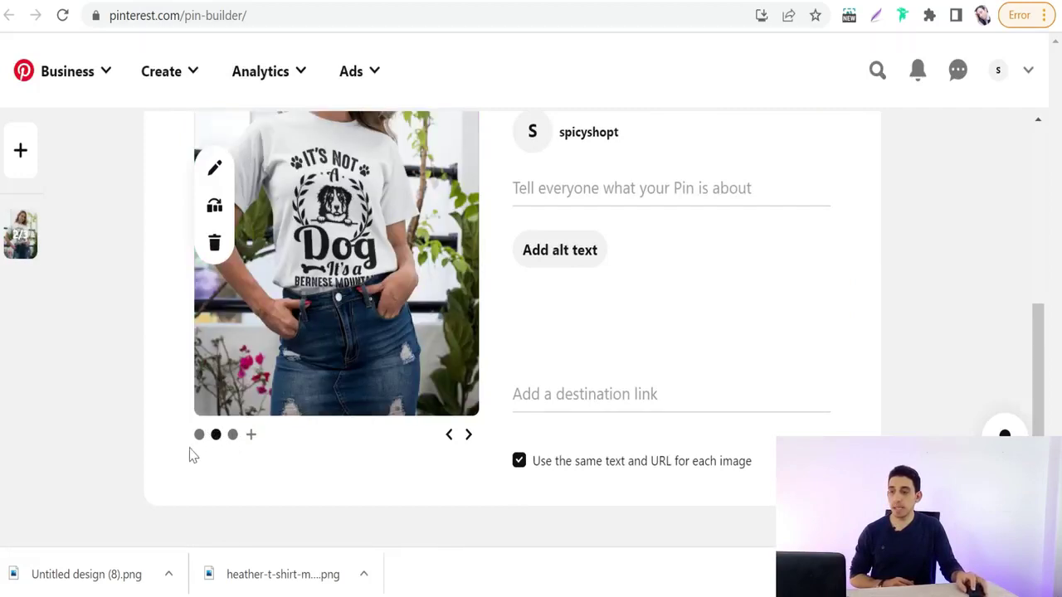
{"action": "left_click", "coordinate": [200, 437]}
{"action": "scroll", "coordinate": [234, 484], "scroll_direction": "up", "scroll_amount": 3}
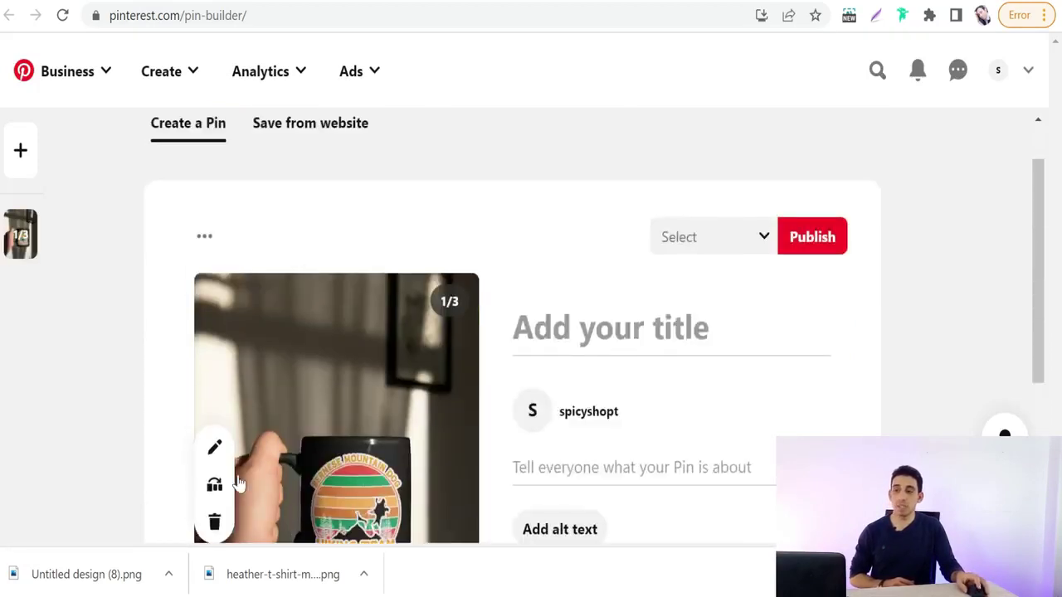
{"action": "scroll", "coordinate": [302, 367], "scroll_direction": "down", "scroll_amount": 3}
{"action": "scroll", "coordinate": [366, 235], "scroll_direction": "up", "scroll_amount": 2}
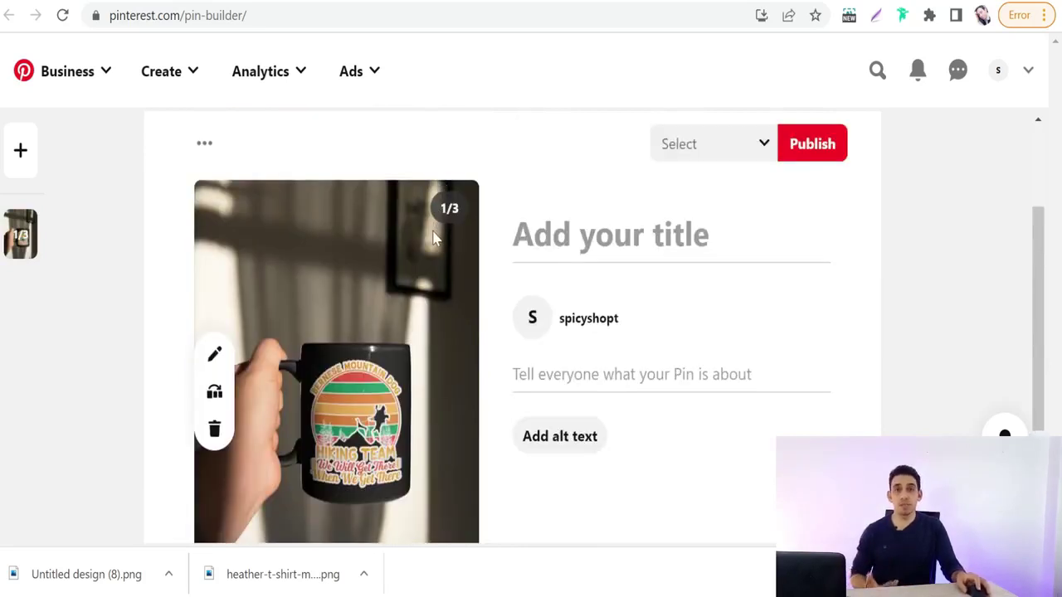
{"action": "scroll", "coordinate": [403, 266], "scroll_direction": "down", "scroll_amount": 1}
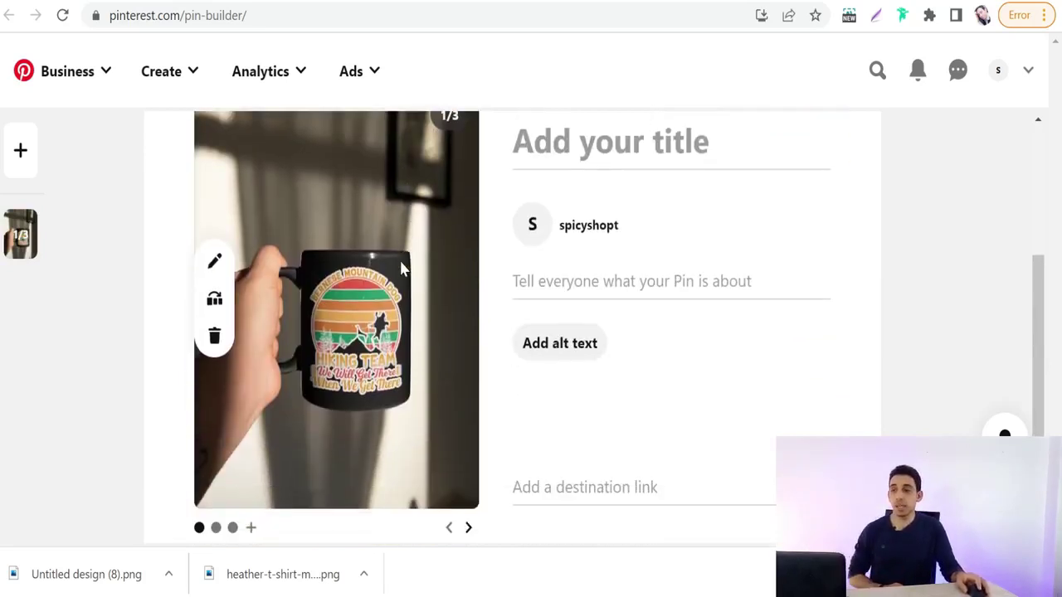
{"action": "scroll", "coordinate": [468, 526], "scroll_direction": "down", "scroll_amount": 1}
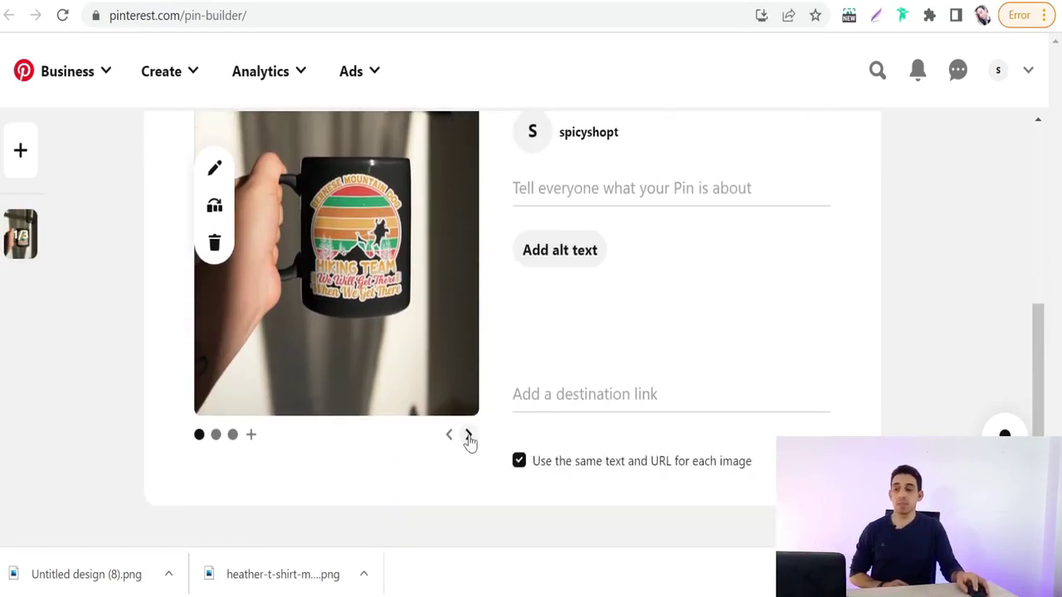
{"action": "left_click", "coordinate": [469, 436]}
{"action": "left_click", "coordinate": [469, 436]}
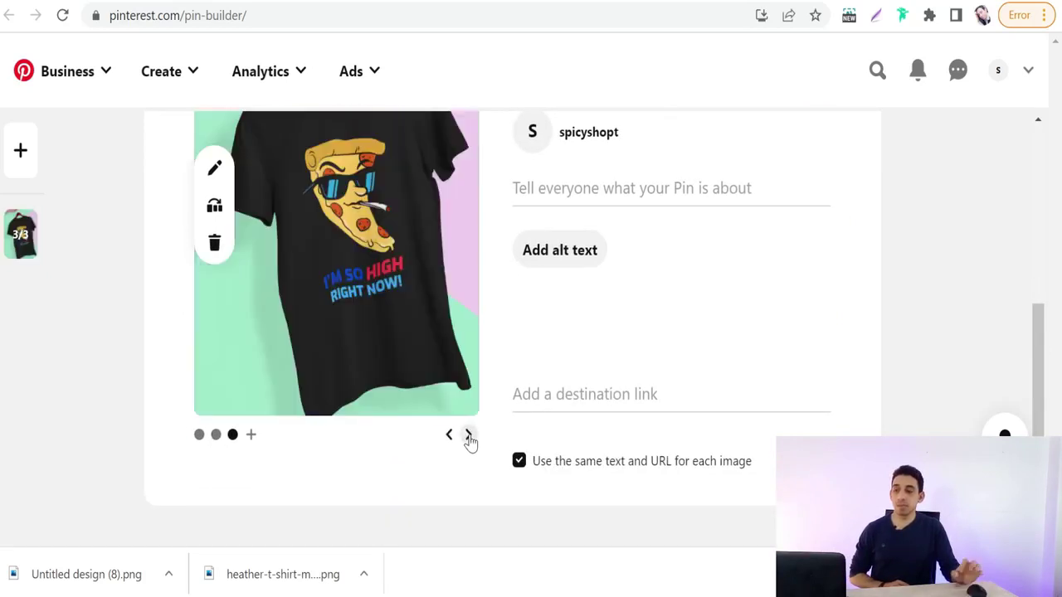
{"action": "scroll", "coordinate": [469, 438], "scroll_direction": "up", "scroll_amount": 2}
{"action": "scroll", "coordinate": [332, 398], "scroll_direction": "down", "scroll_amount": 2}
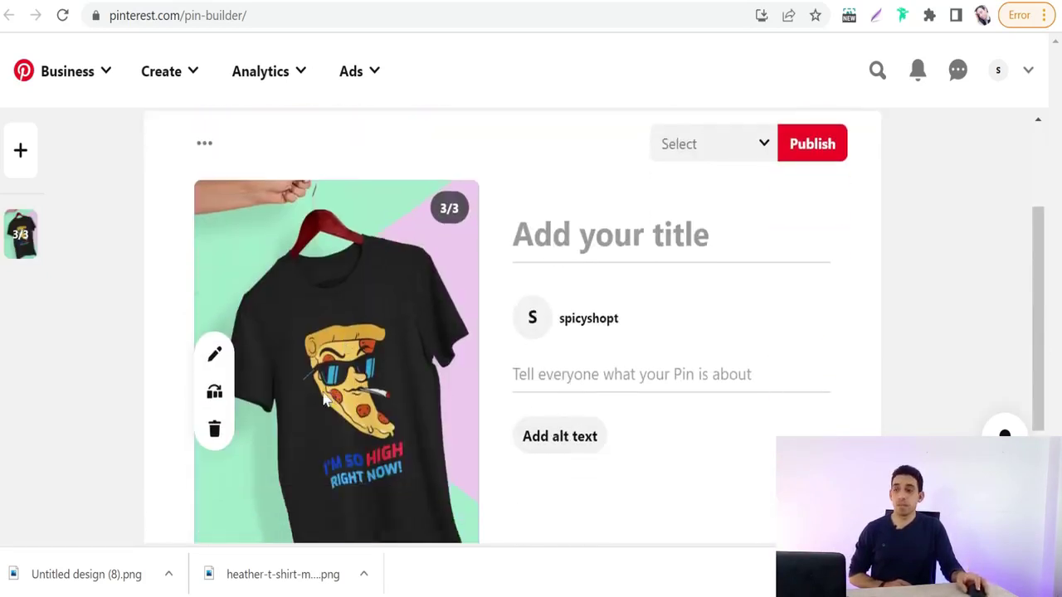
{"action": "scroll", "coordinate": [176, 347], "scroll_direction": "up", "scroll_amount": 2}
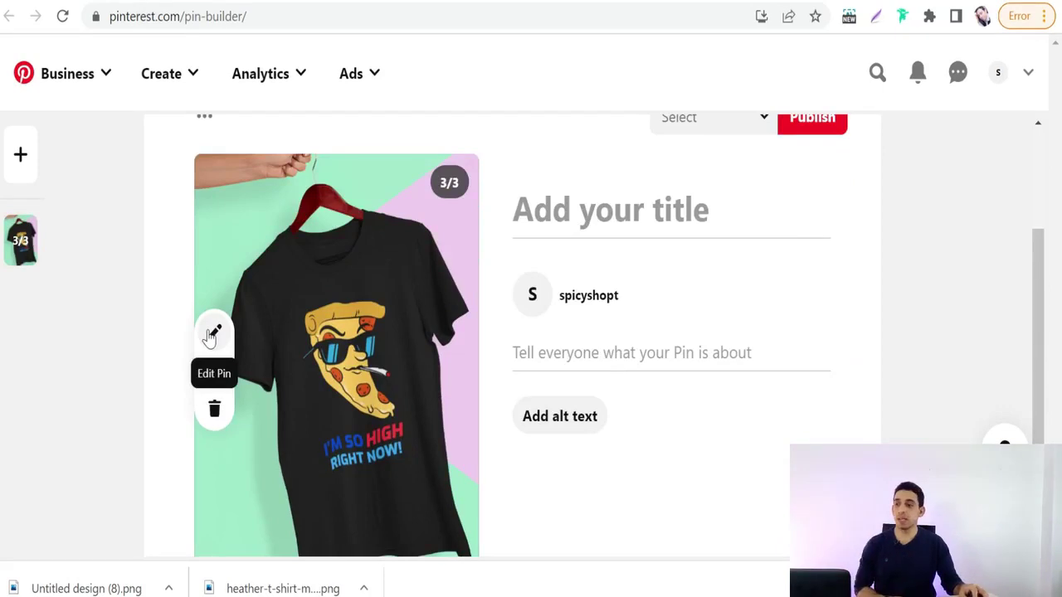
Edit the carousel's pizza T-shirt image, comparing the crop aspect ratios 2:3, 3:4 and 1:1 and keeping 2:3.
{"action": "left_click", "coordinate": [214, 333]}
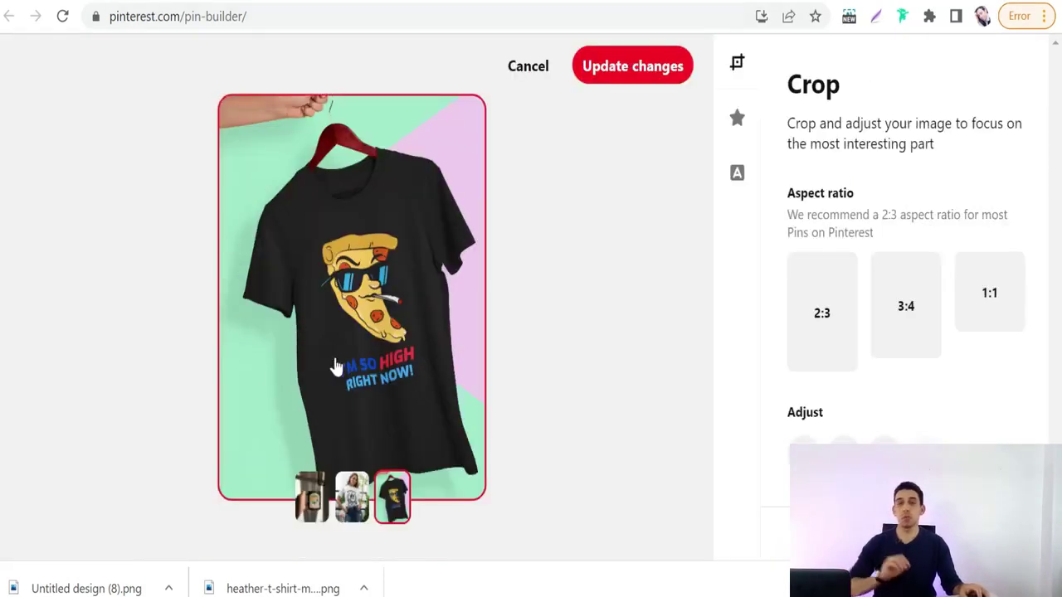
{"action": "left_click", "coordinate": [309, 503]}
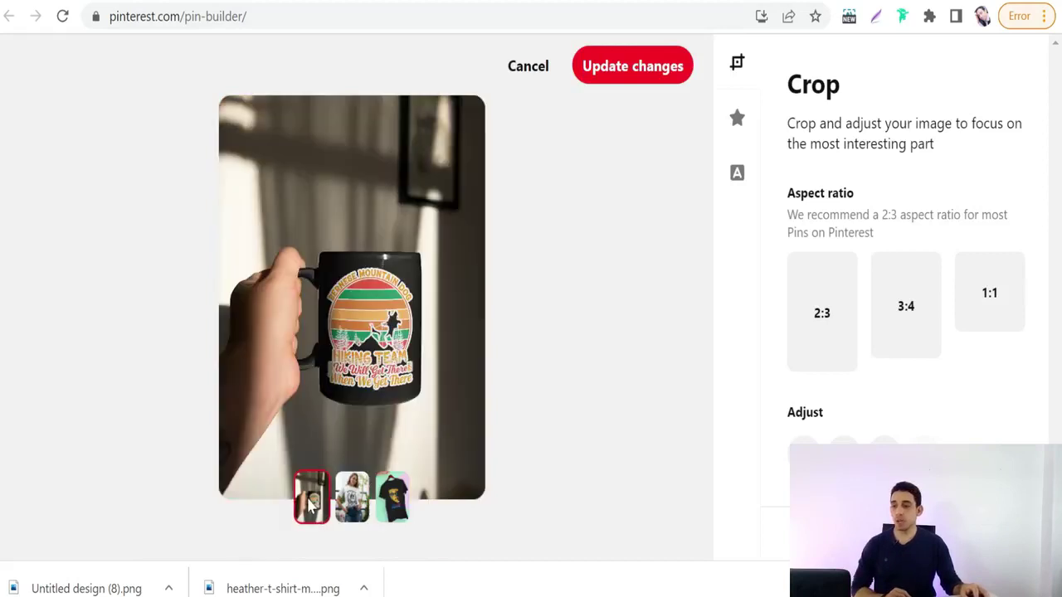
{"action": "left_click", "coordinate": [350, 510]}
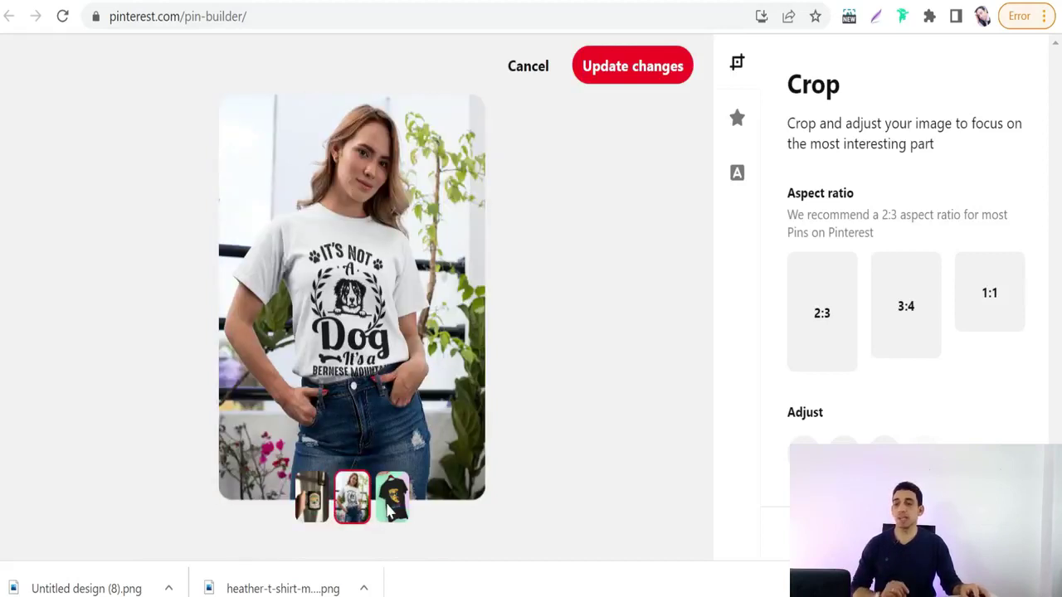
{"action": "left_click", "coordinate": [395, 507]}
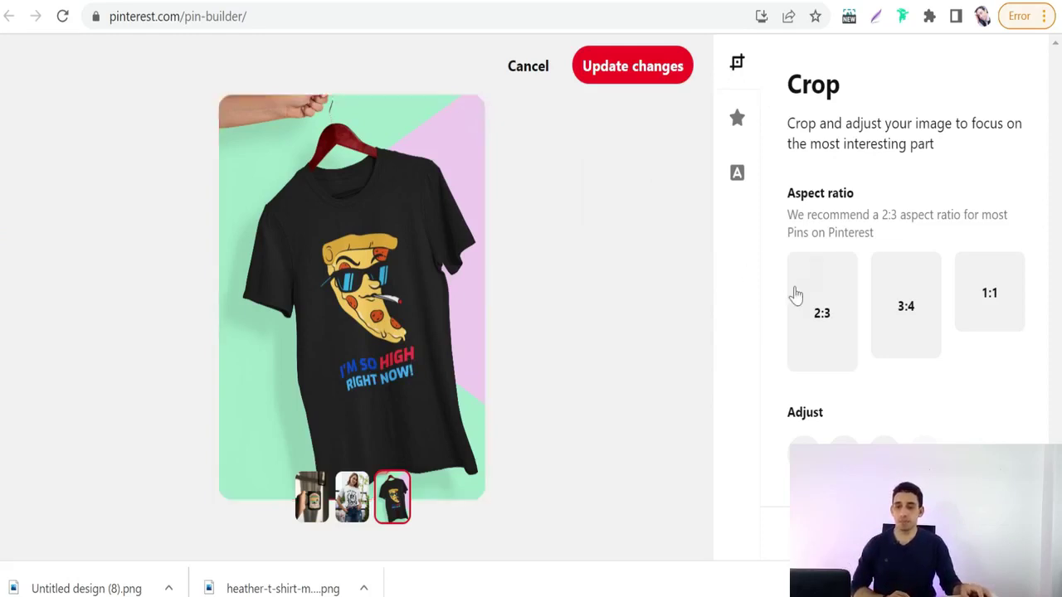
{"action": "left_click", "coordinate": [832, 315]}
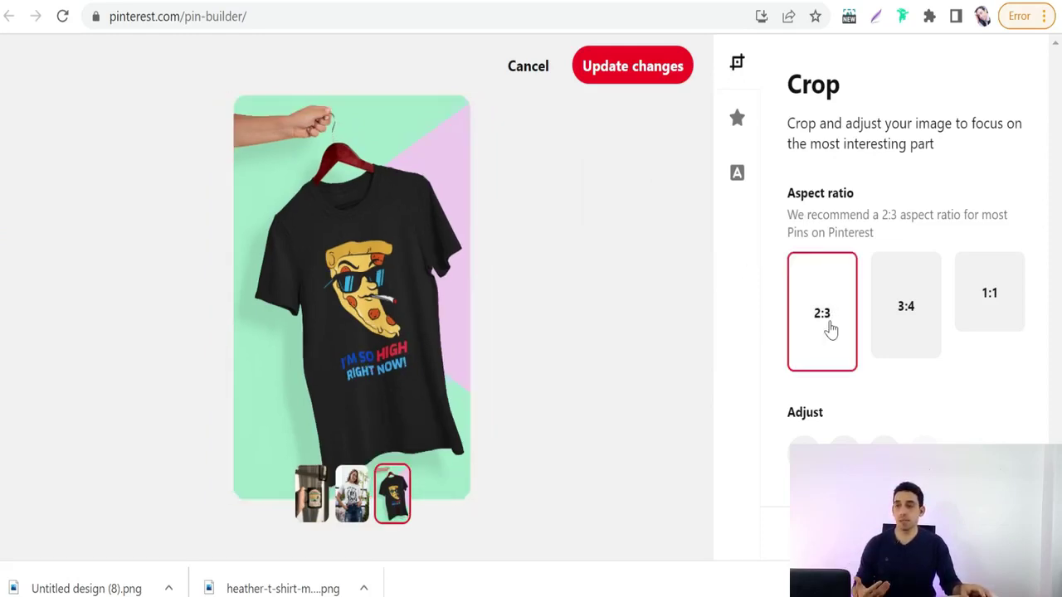
{"action": "left_click", "coordinate": [919, 311]}
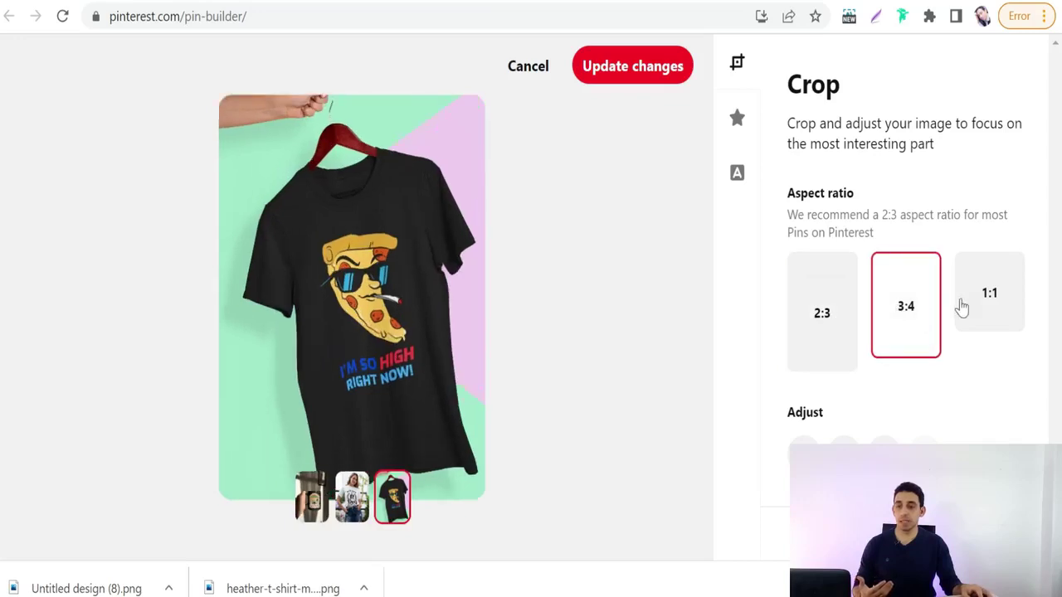
{"action": "left_click", "coordinate": [985, 305]}
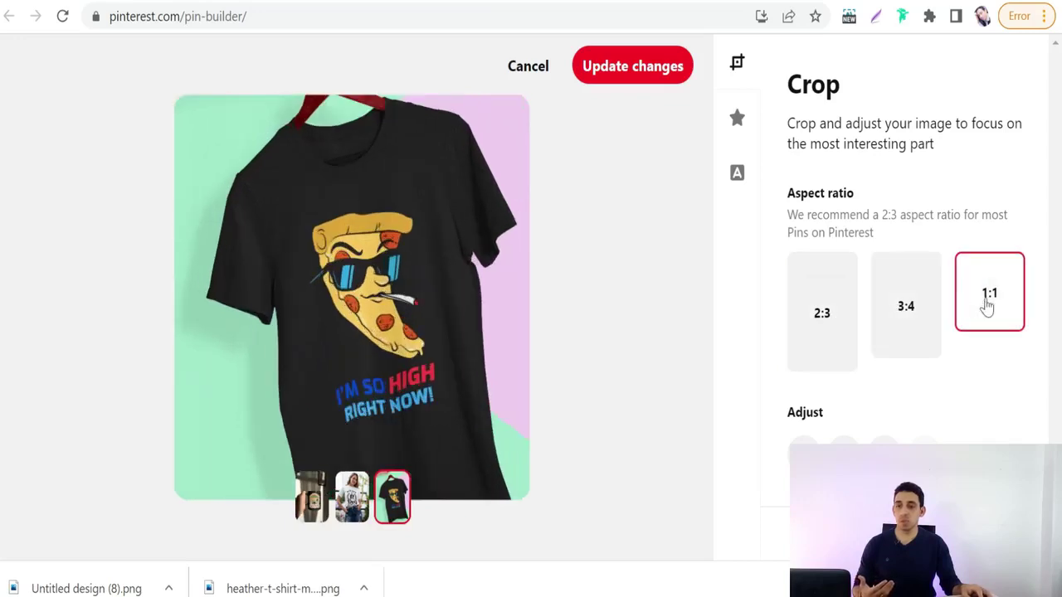
{"action": "left_click", "coordinate": [818, 322]}
{"action": "scroll", "coordinate": [822, 332], "scroll_direction": "down", "scroll_amount": 1}
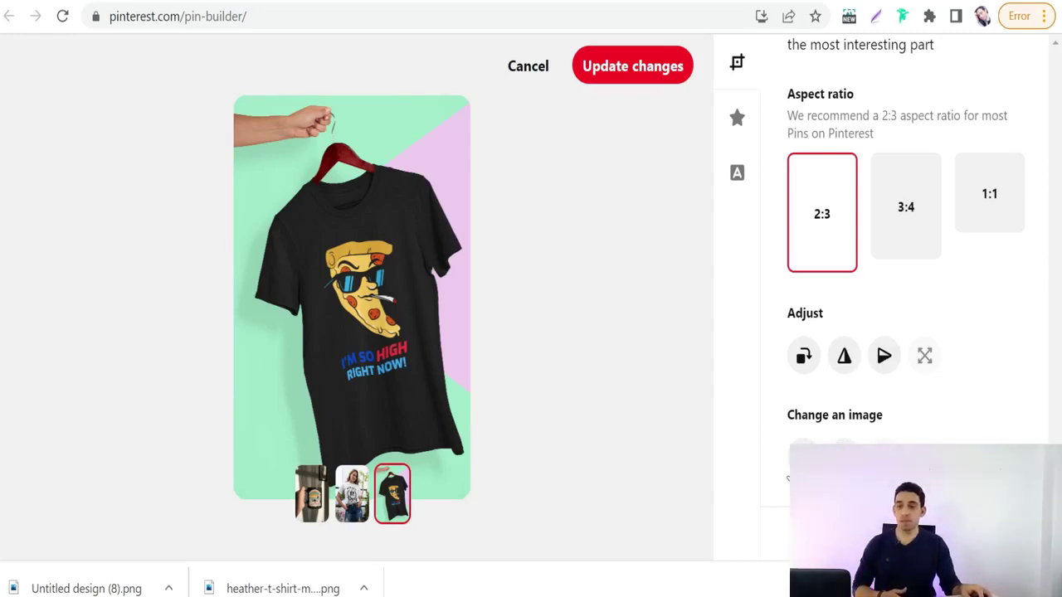
{"action": "scroll", "coordinate": [747, 357], "scroll_direction": "up", "scroll_amount": 3}
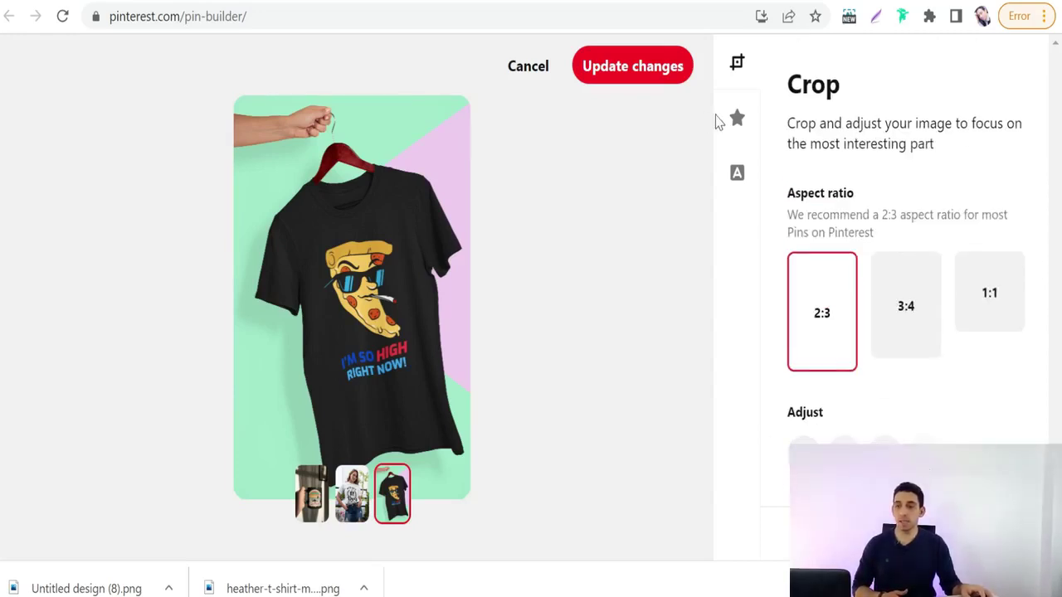
Review the logo options and add a text overlay reading "Add text ...shop now" to the pizza T-shirt image.
{"action": "left_click", "coordinate": [738, 121]}
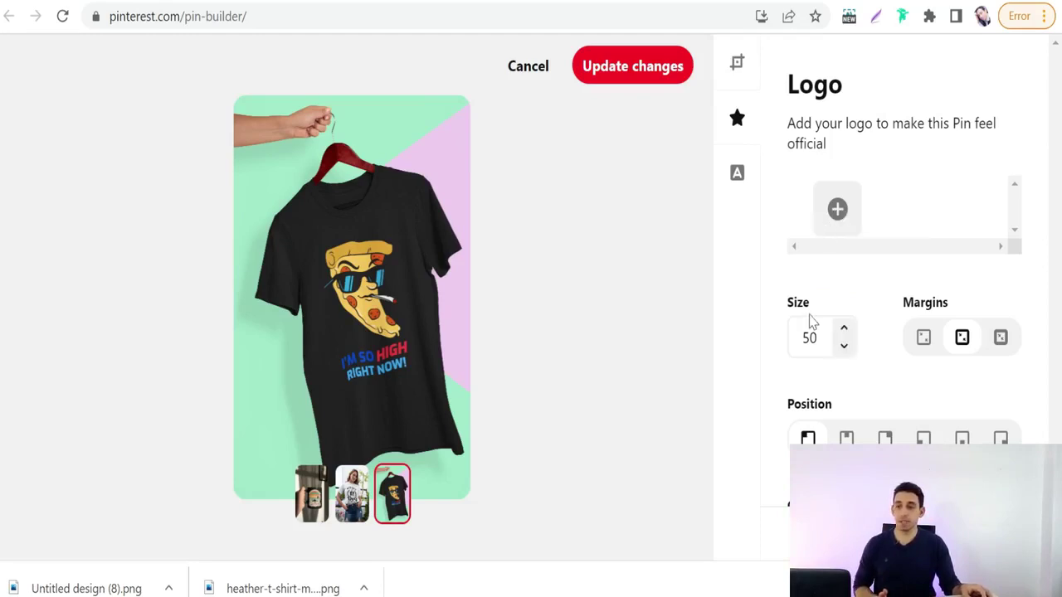
{"action": "scroll", "coordinate": [827, 318], "scroll_direction": "down", "scroll_amount": 1}
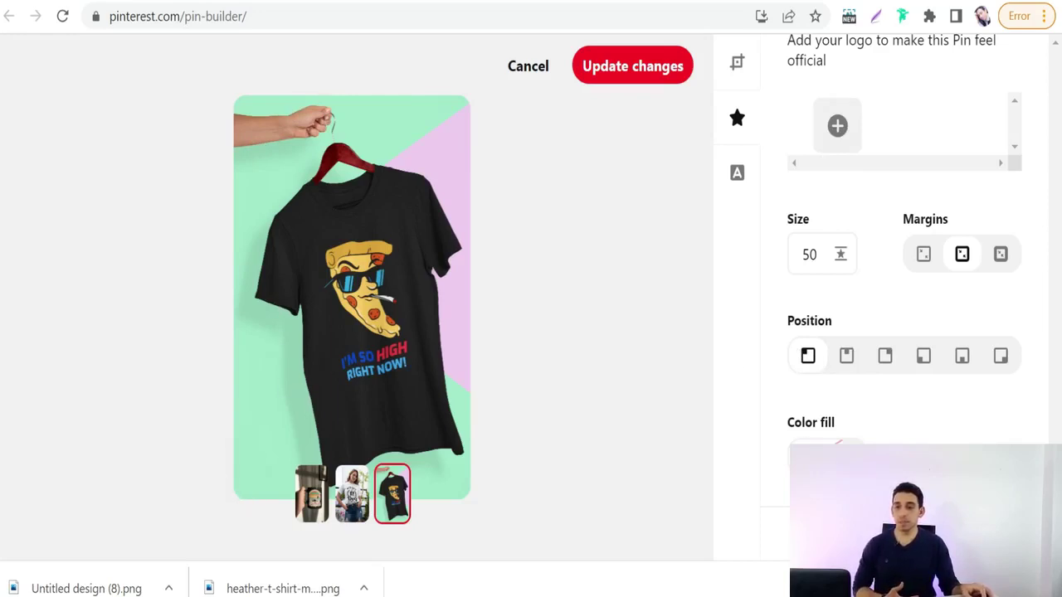
{"action": "left_click", "coordinate": [737, 176]}
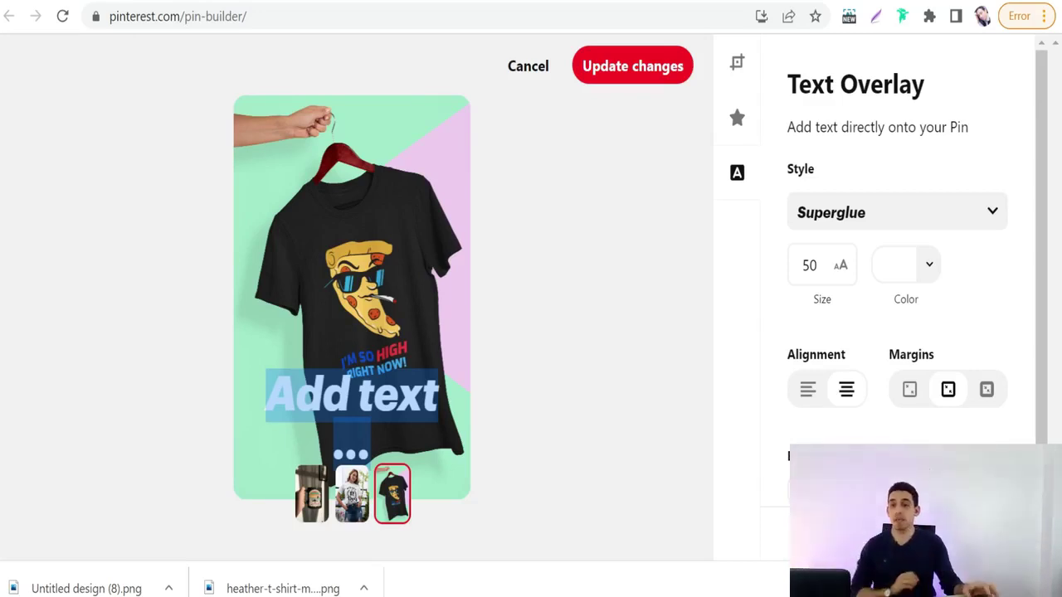
{"action": "left_click", "coordinate": [376, 399]}
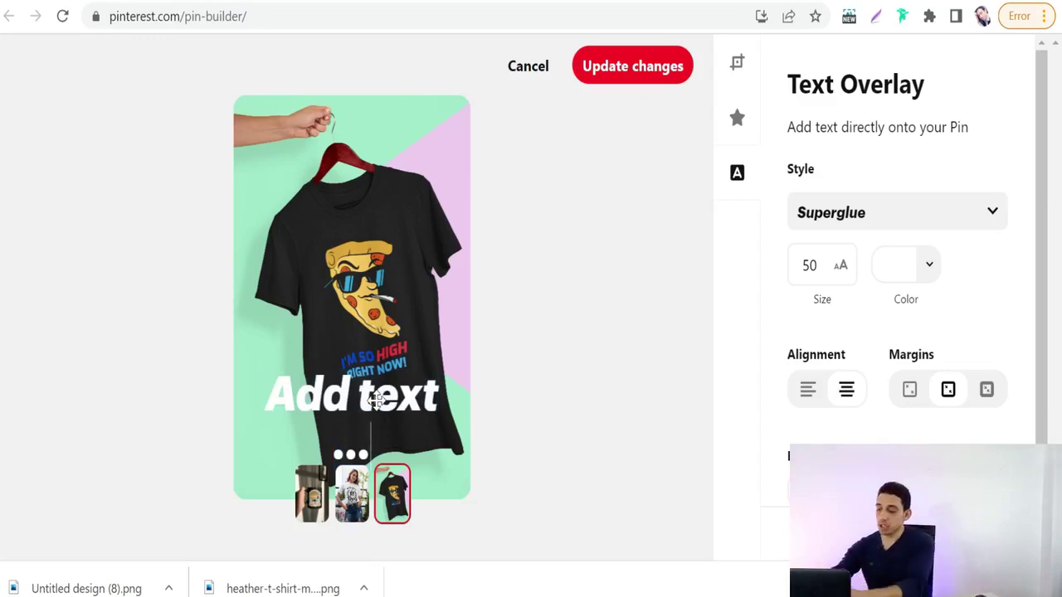
{"action": "type", "text": "...shop now"}
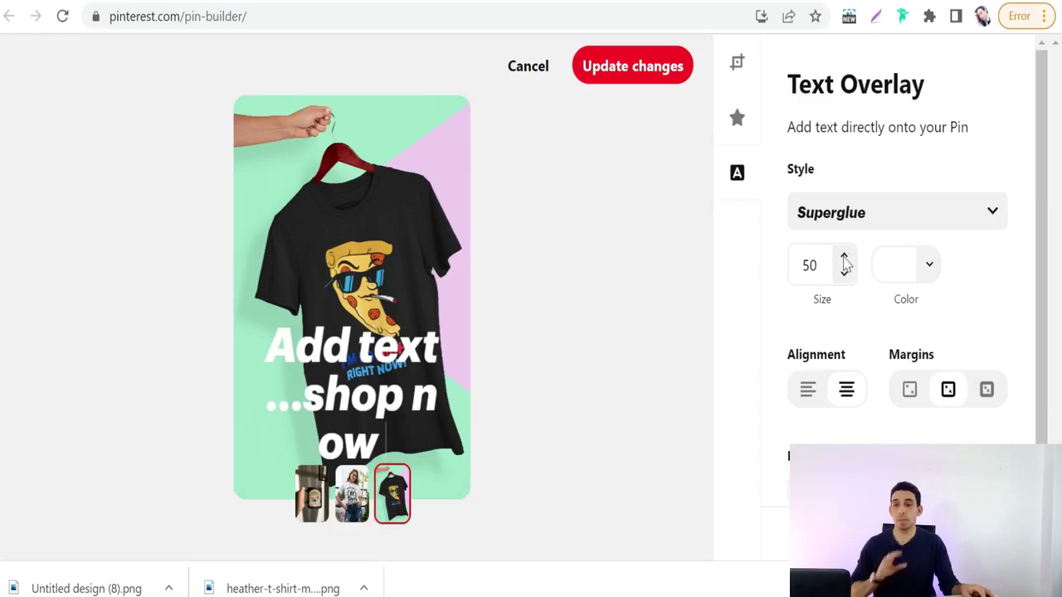
Review the overlay's text color and layout options and apply the image edits to the carousel Pin.
{"action": "left_click", "coordinate": [928, 266]}
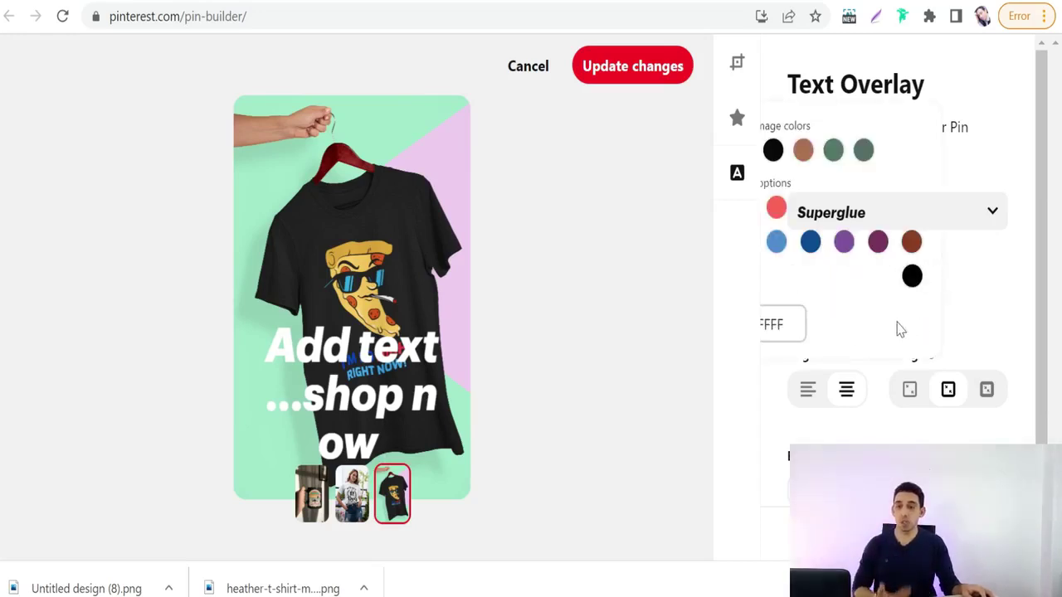
{"action": "left_click", "coordinate": [770, 389]}
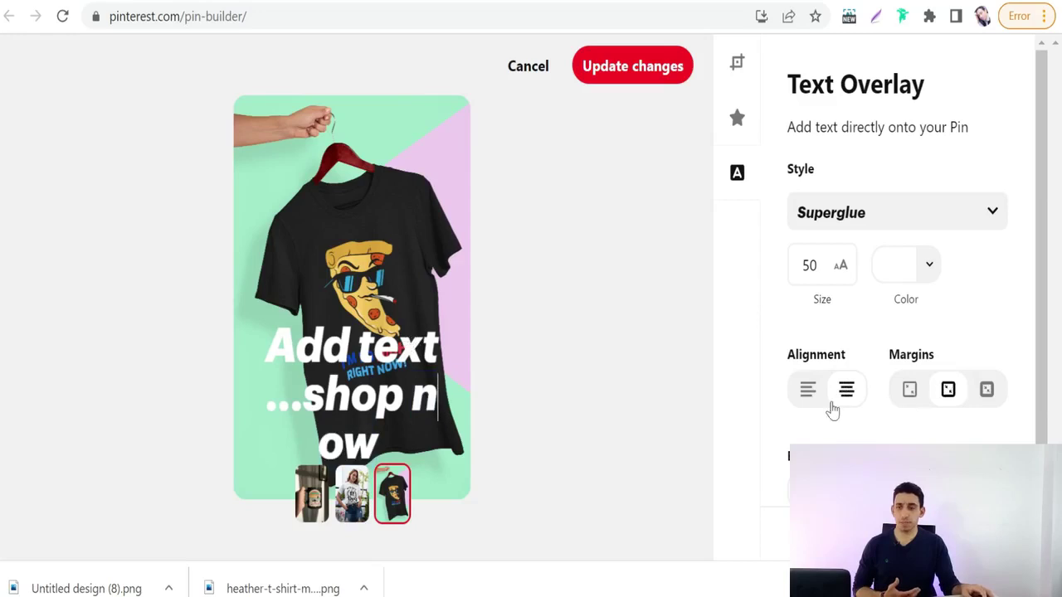
{"action": "scroll", "coordinate": [830, 408], "scroll_direction": "down", "scroll_amount": 1}
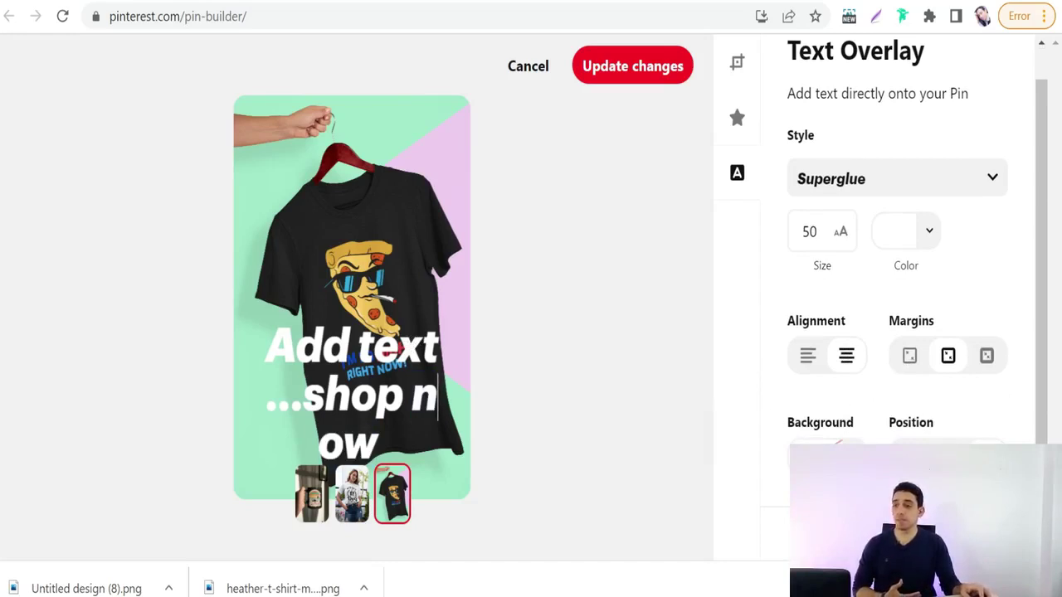
{"action": "left_click", "coordinate": [599, 78]}
{"action": "scroll", "coordinate": [268, 190], "scroll_direction": "down", "scroll_amount": 2}
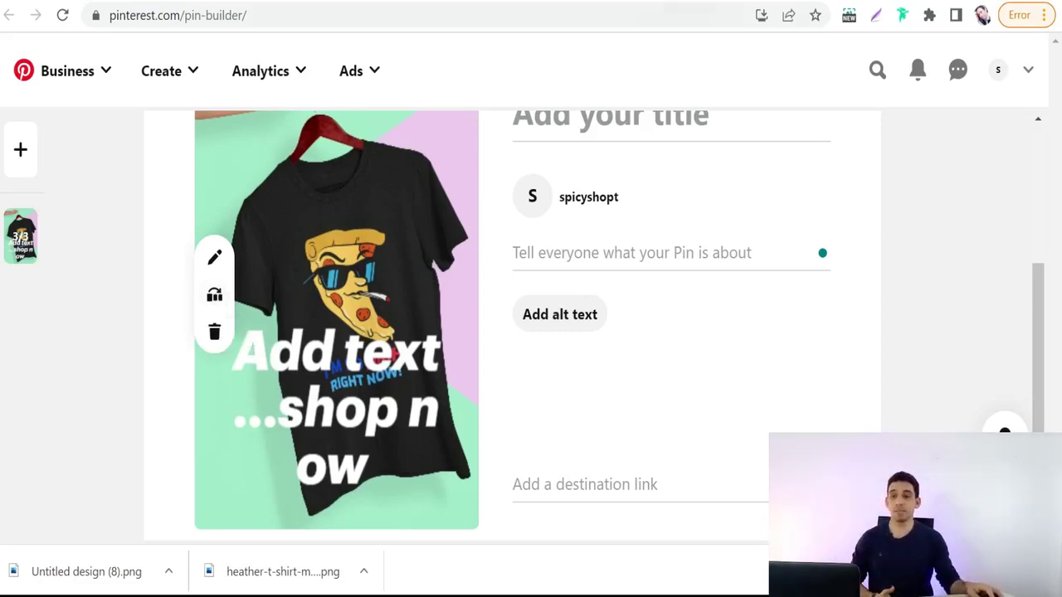
Switch to the Canva design and apply the Rise animation on enter to the white button graphic with the cursor.
{"action": "key", "text": "ctrl+Tab"}
{"action": "key", "text": "ctrl+Tab"}
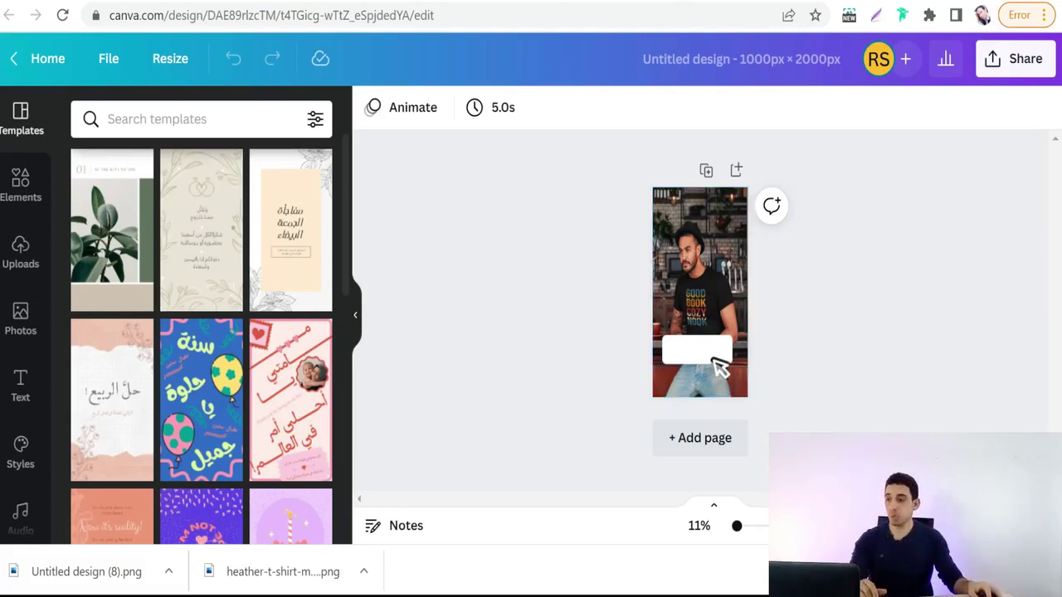
{"action": "left_click", "coordinate": [9, 192]}
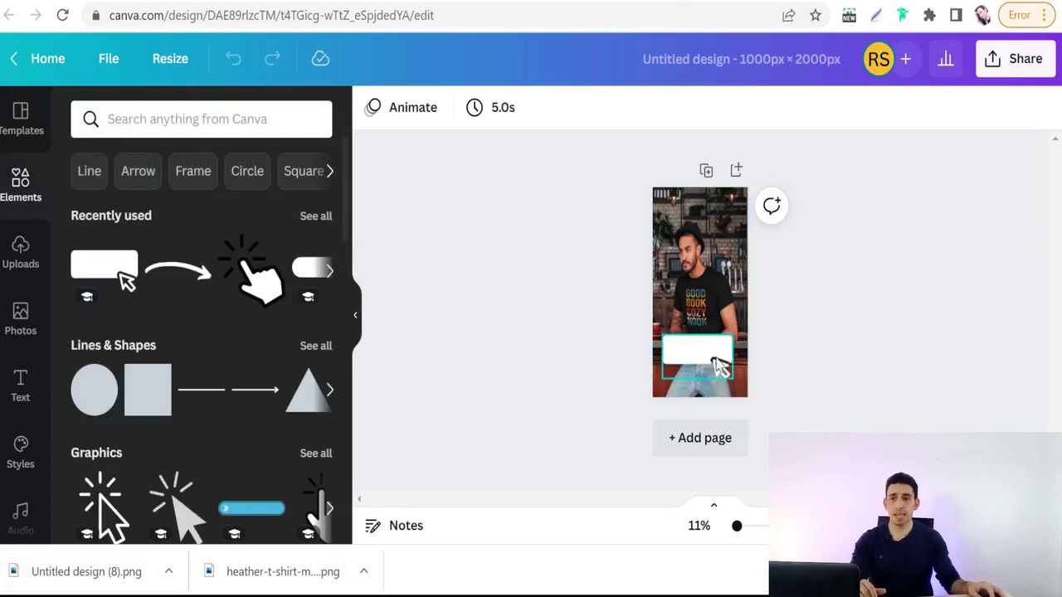
{"action": "left_click", "coordinate": [681, 342]}
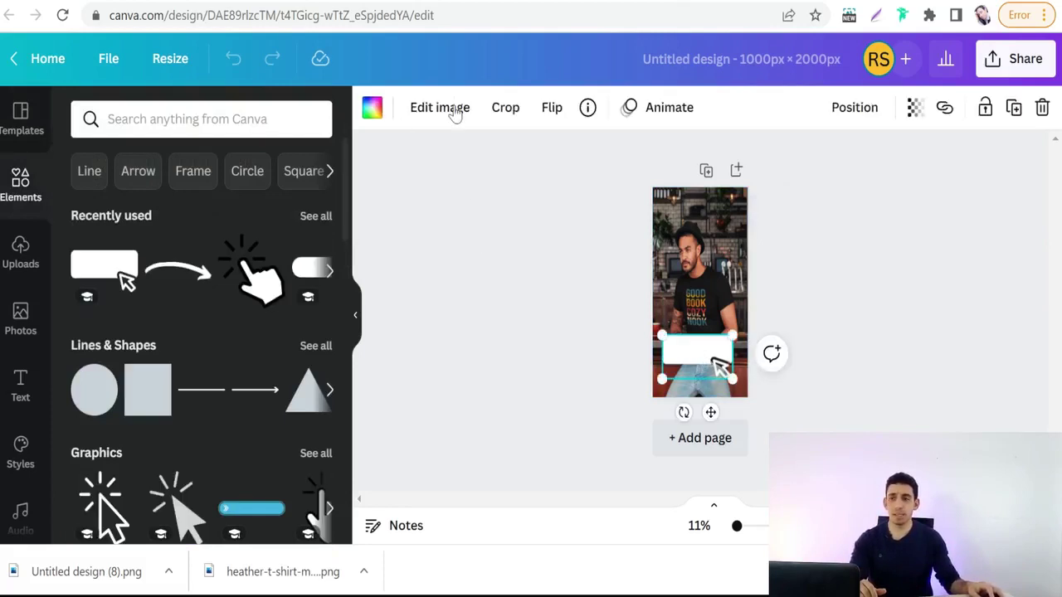
{"action": "left_click", "coordinate": [644, 113]}
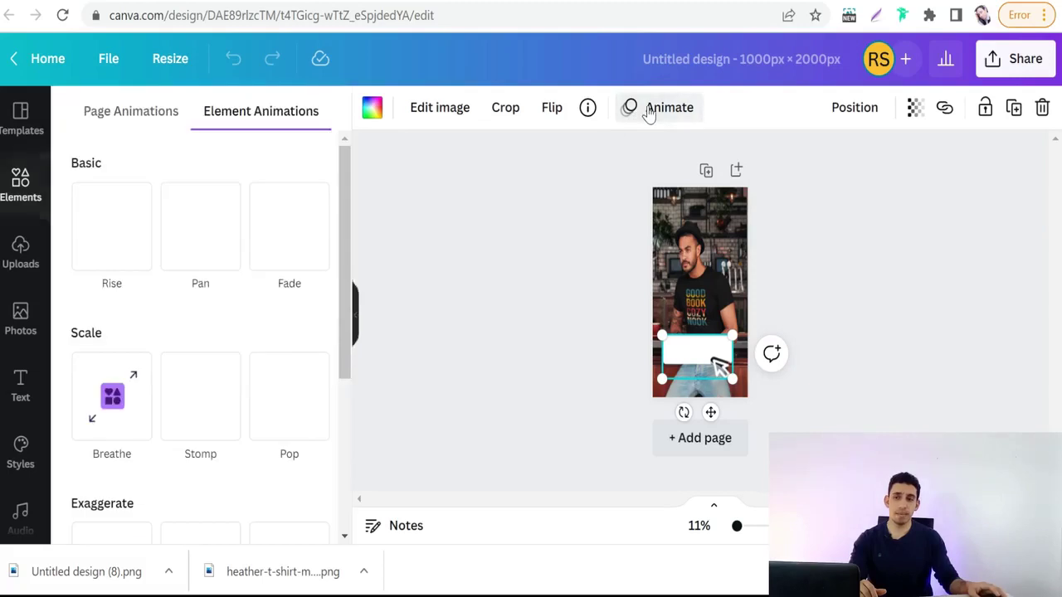
{"action": "left_click", "coordinate": [114, 257]}
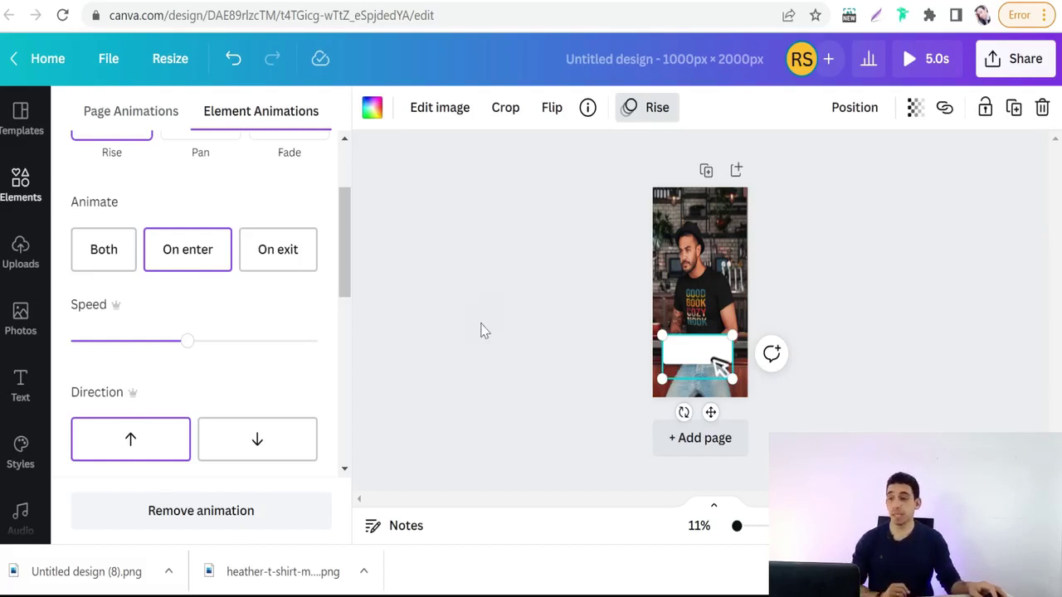
{"action": "key", "text": "Escape"}
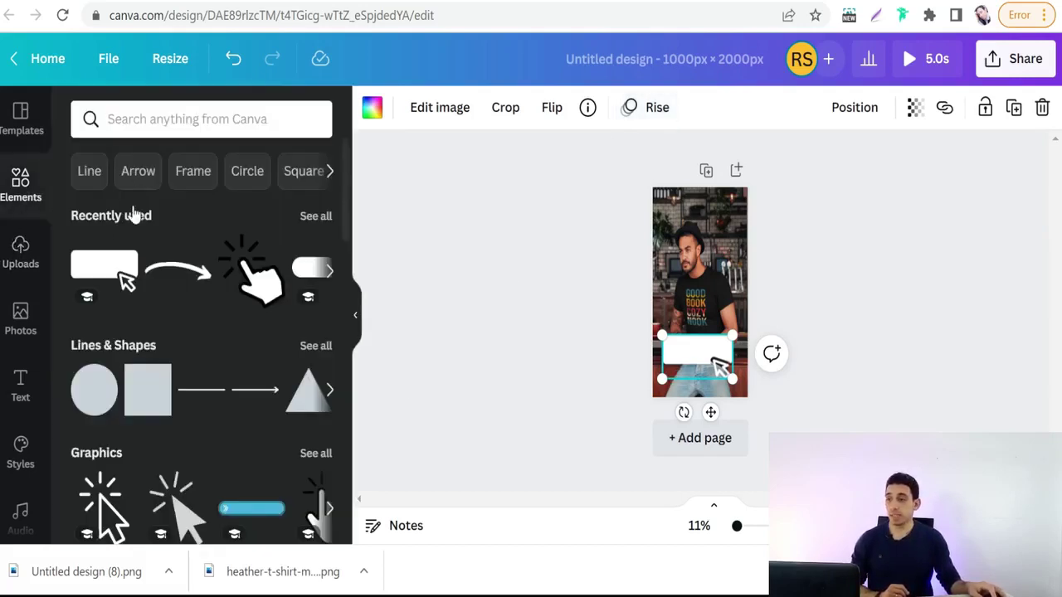
Search the elements for "arrows" and place the animated thick white right-pointing arrow above the man's head.
{"action": "left_click", "coordinate": [95, 119]}
{"action": "type", "text": "arrows"}
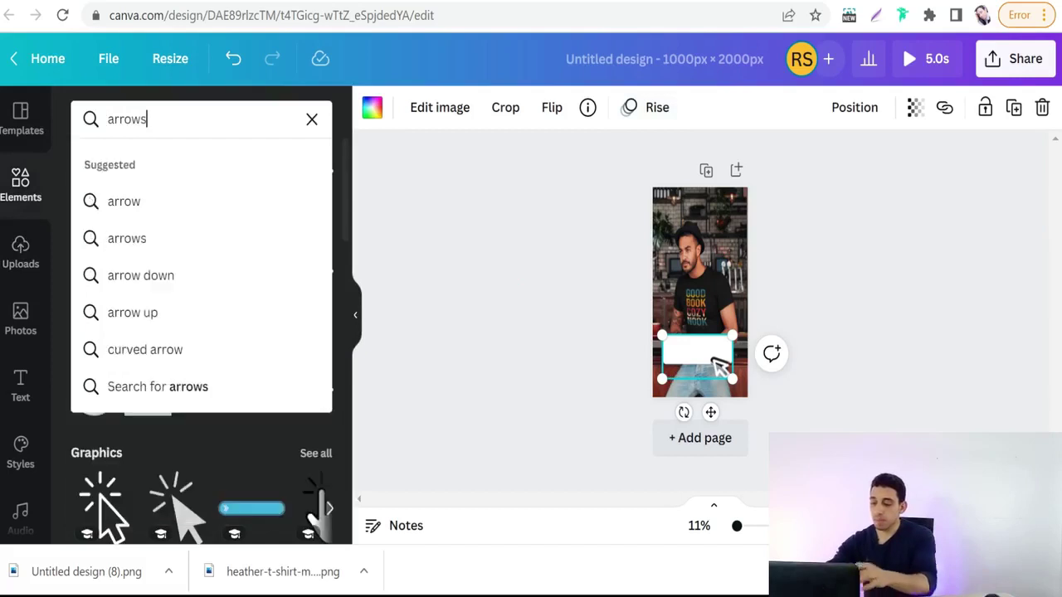
{"action": "key", "text": "Return"}
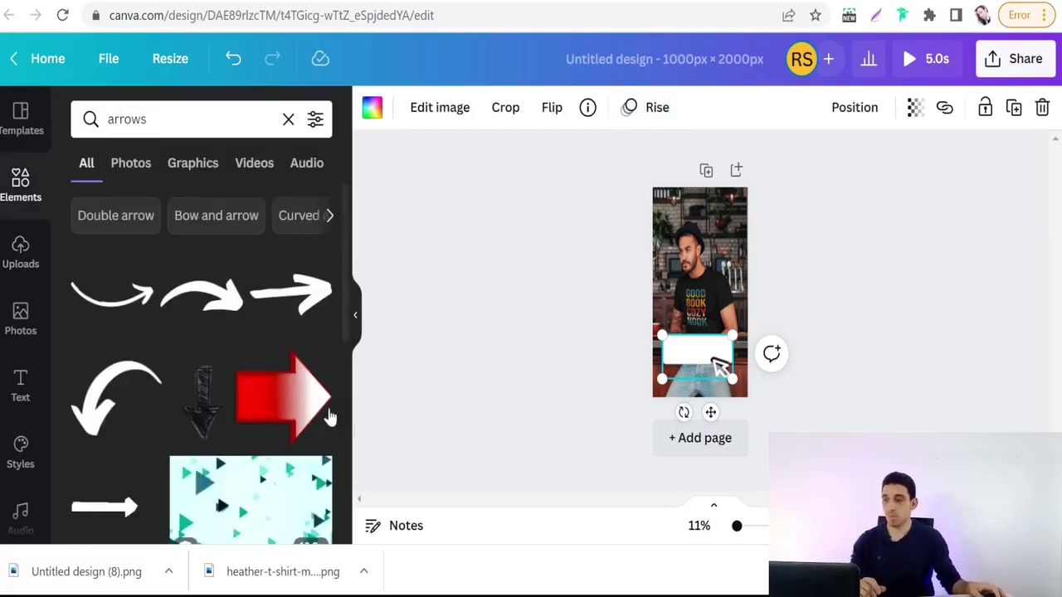
{"action": "scroll", "coordinate": [197, 359], "scroll_direction": "down", "scroll_amount": 2}
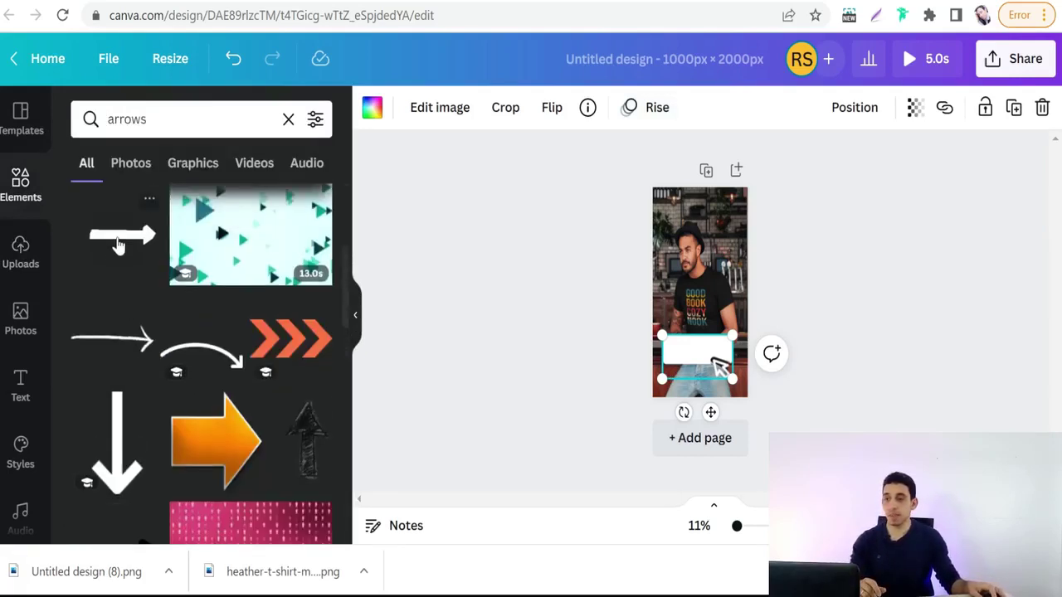
{"action": "left_click", "coordinate": [107, 236]}
{"action": "left_click_drag", "start_coordinate": [739, 300], "coordinate": [697, 254]}
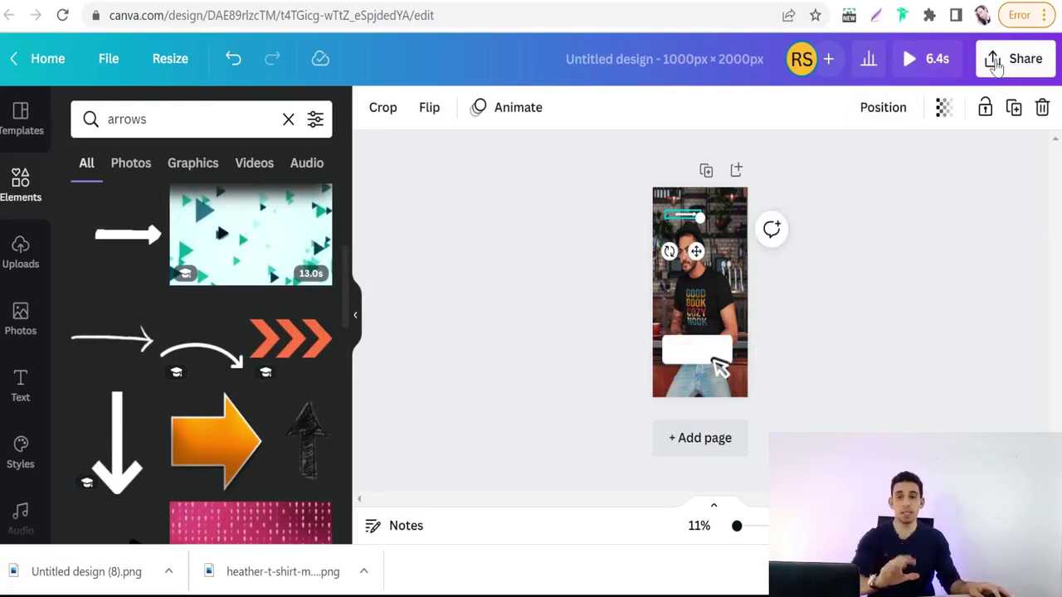
Check the design's download options with the MP4 Video file type, then close them without downloading.
{"action": "left_click", "coordinate": [995, 66]}
{"action": "scroll", "coordinate": [787, 318], "scroll_direction": "down", "scroll_amount": 2}
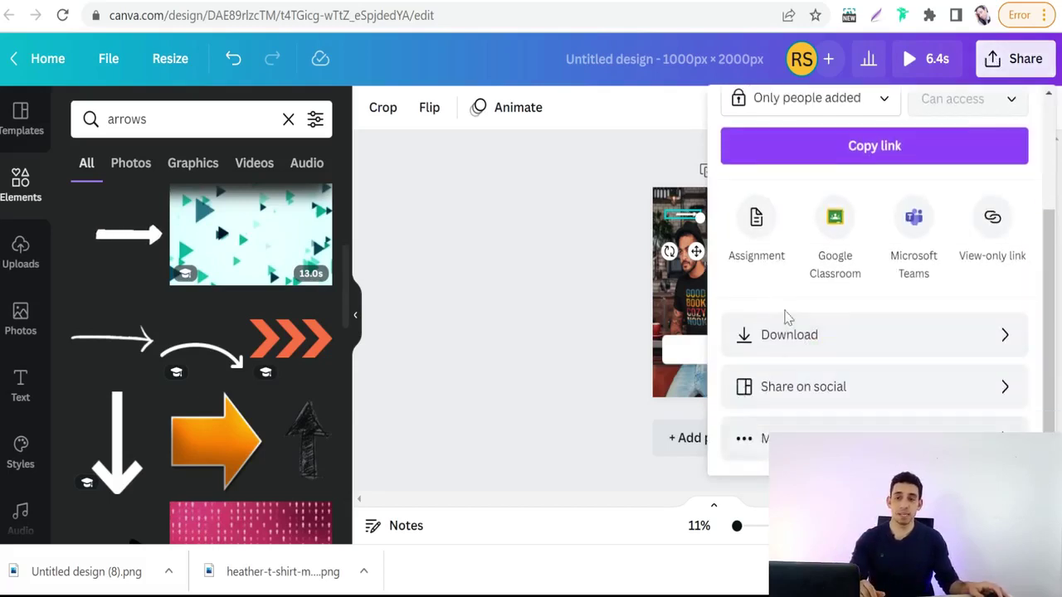
{"action": "left_click", "coordinate": [809, 328]}
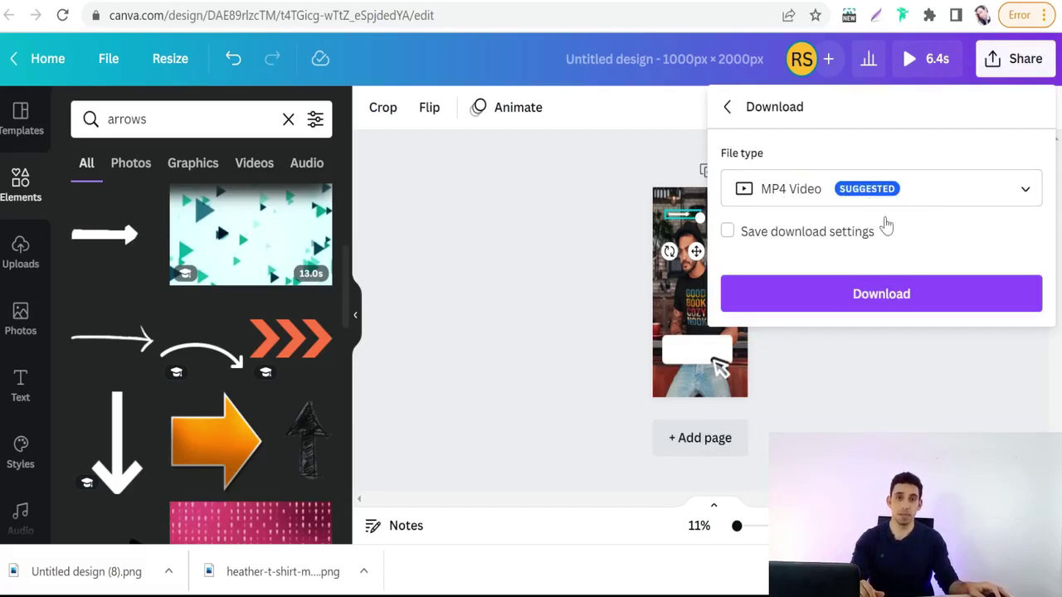
{"action": "left_click", "coordinate": [423, 205]}
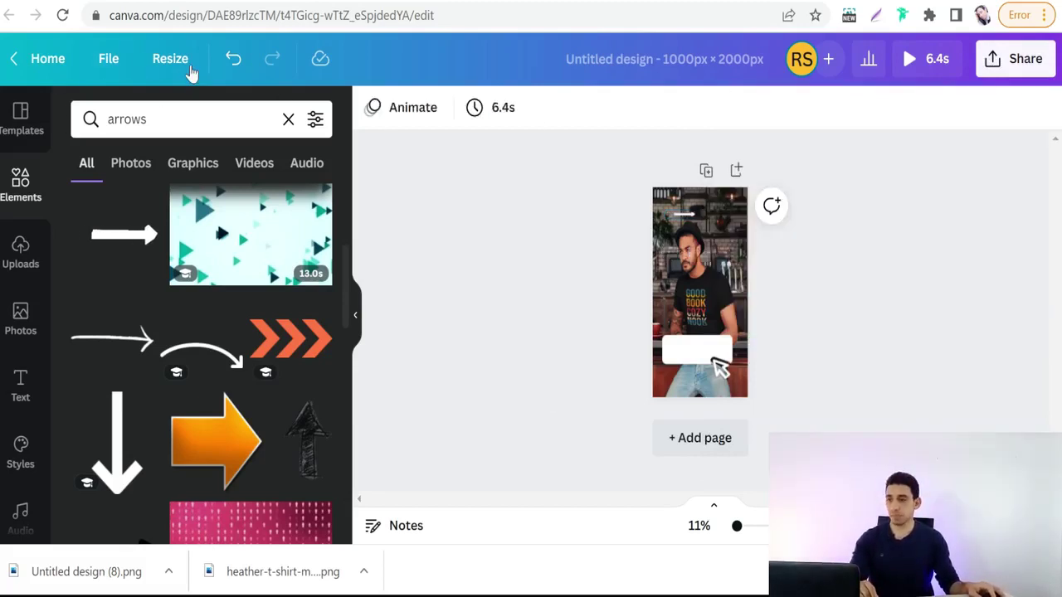
Go to the Canva home page and search the templates for "pinterest pin".
{"action": "left_click", "coordinate": [49, 60]}
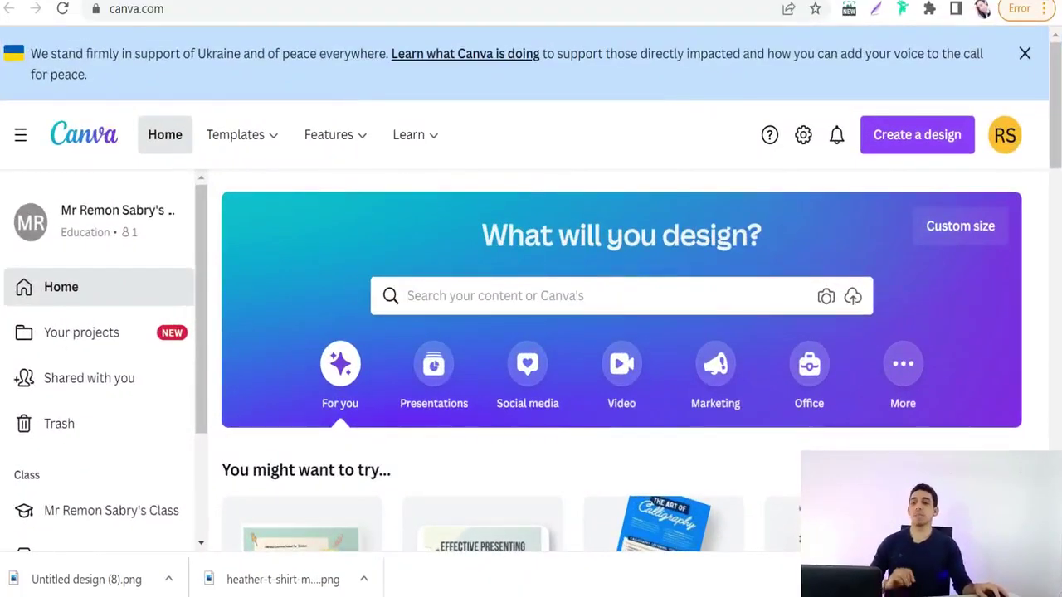
{"action": "left_click", "coordinate": [496, 296]}
{"action": "type", "text": "pin"}
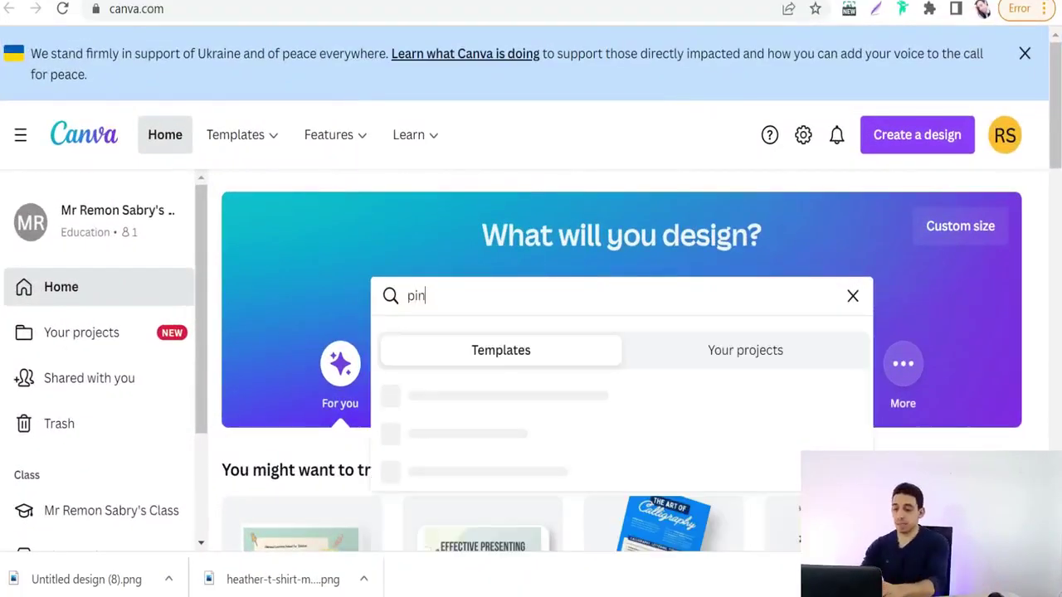
{"action": "type", "text": "terest"}
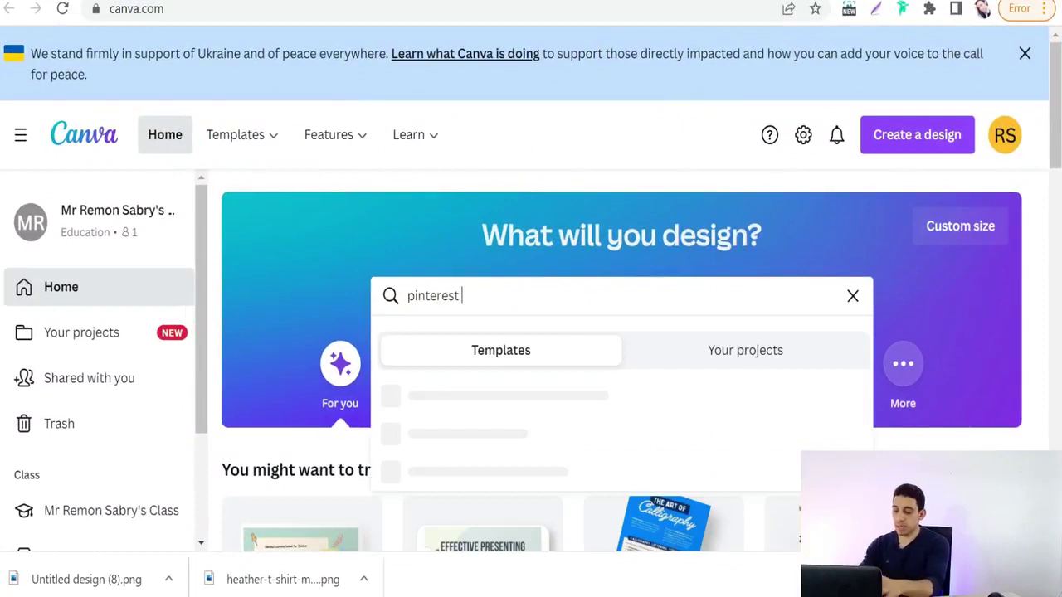
{"action": "type", "text": "pin"}
{"action": "key", "text": "Return"}
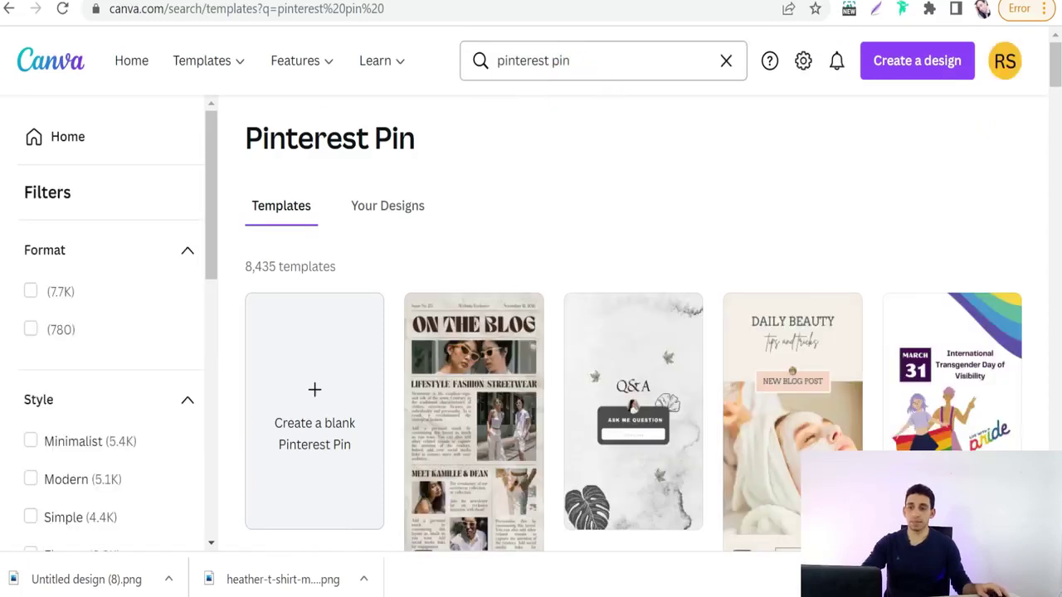
Choose the Pinterest Pin (1080 x 1920) template category and browse its templates.
{"action": "left_click", "coordinate": [572, 65]}
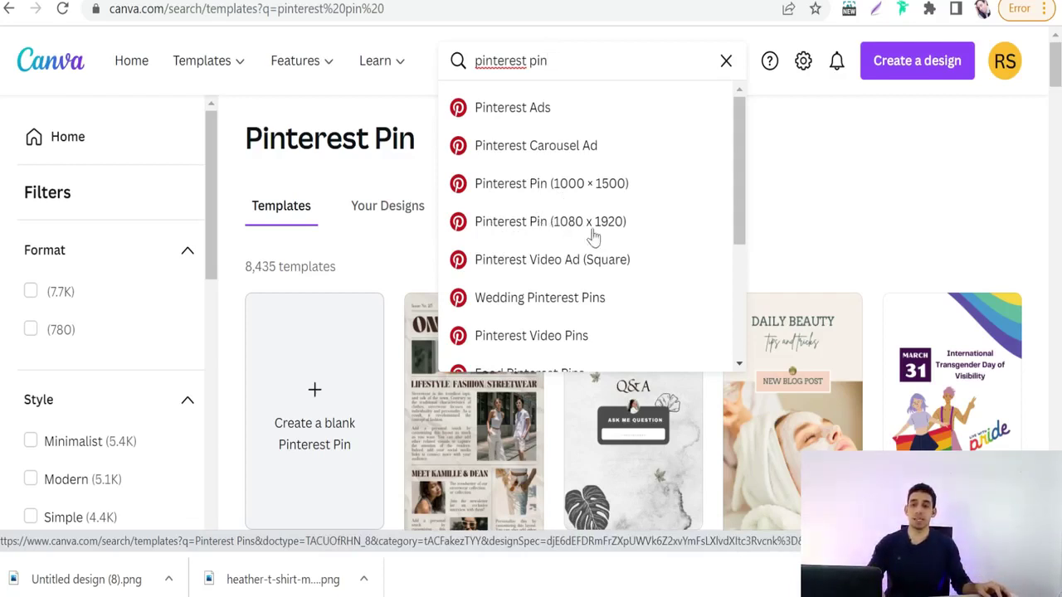
{"action": "left_click", "coordinate": [529, 228]}
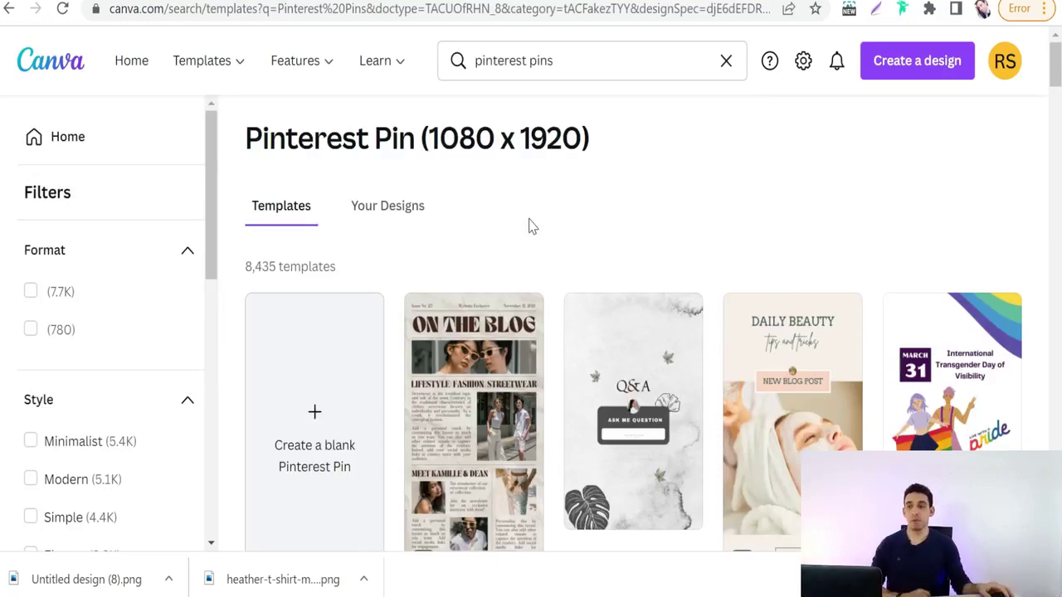
{"action": "scroll", "coordinate": [572, 379], "scroll_direction": "down", "scroll_amount": 7}
{"action": "scroll", "coordinate": [557, 358], "scroll_direction": "up", "scroll_amount": 7}
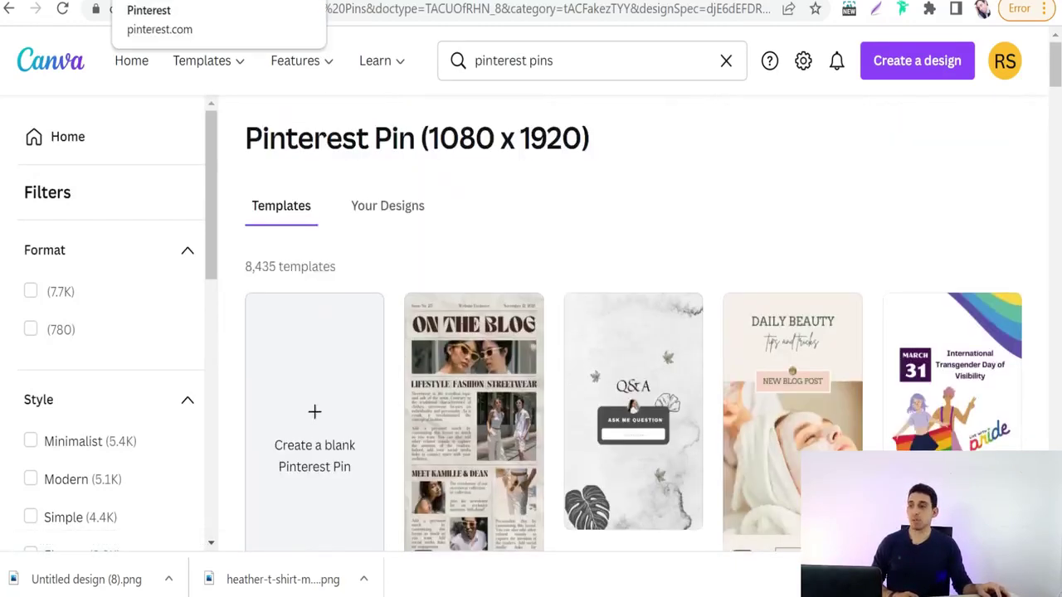
Switch back to Pinterest and start creating an Idea Pin.
{"action": "left_click", "coordinate": [158, 1]}
{"action": "scroll", "coordinate": [232, 365], "scroll_direction": "up", "scroll_amount": 4}
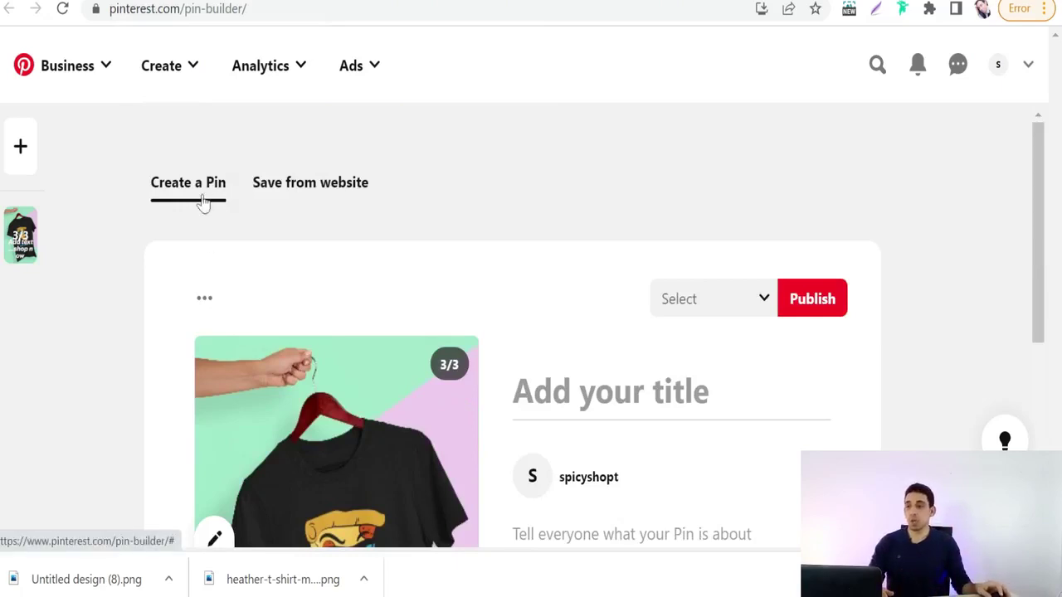
{"action": "left_click", "coordinate": [187, 73]}
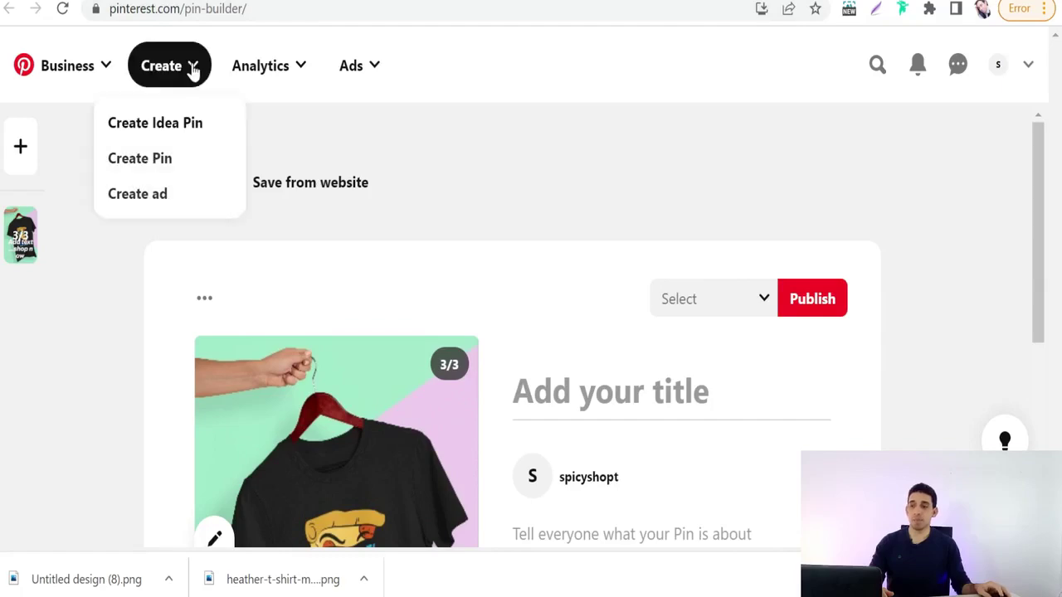
{"action": "left_click", "coordinate": [197, 132]}
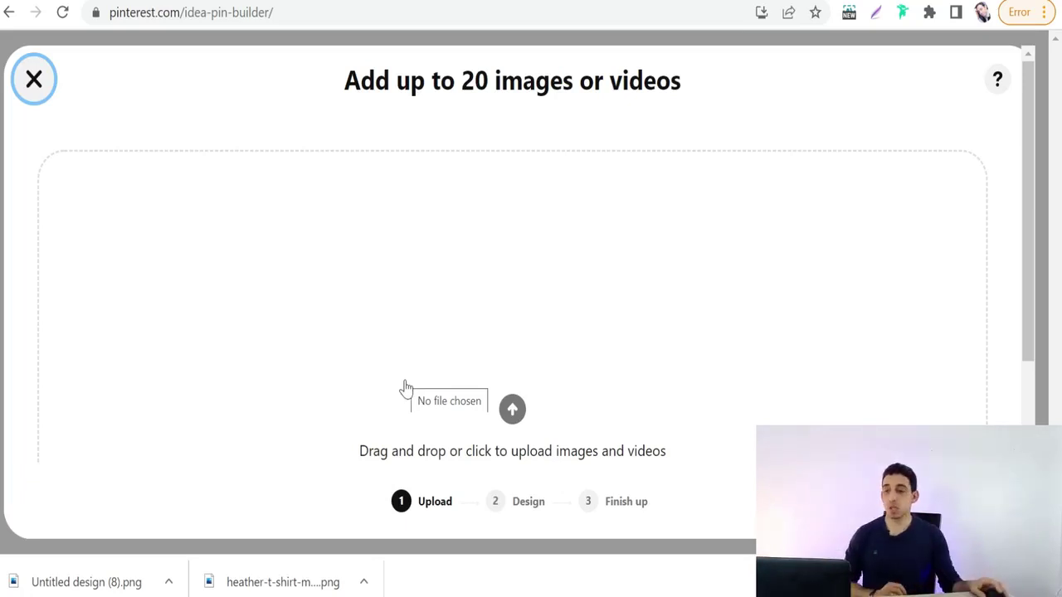
Upload the three mockup images from the mock folder to the Idea Pin: pizza T-shirt, coffee mug and dog T-shirt.
{"action": "left_click", "coordinate": [514, 422]}
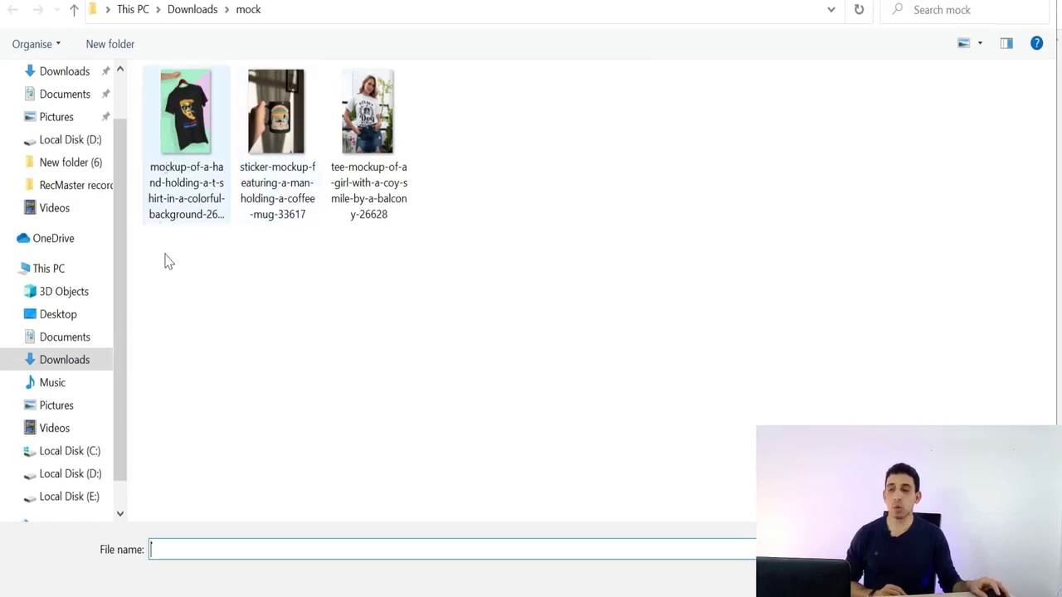
{"action": "left_click_drag", "start_coordinate": [164, 262], "coordinate": [406, 124]}
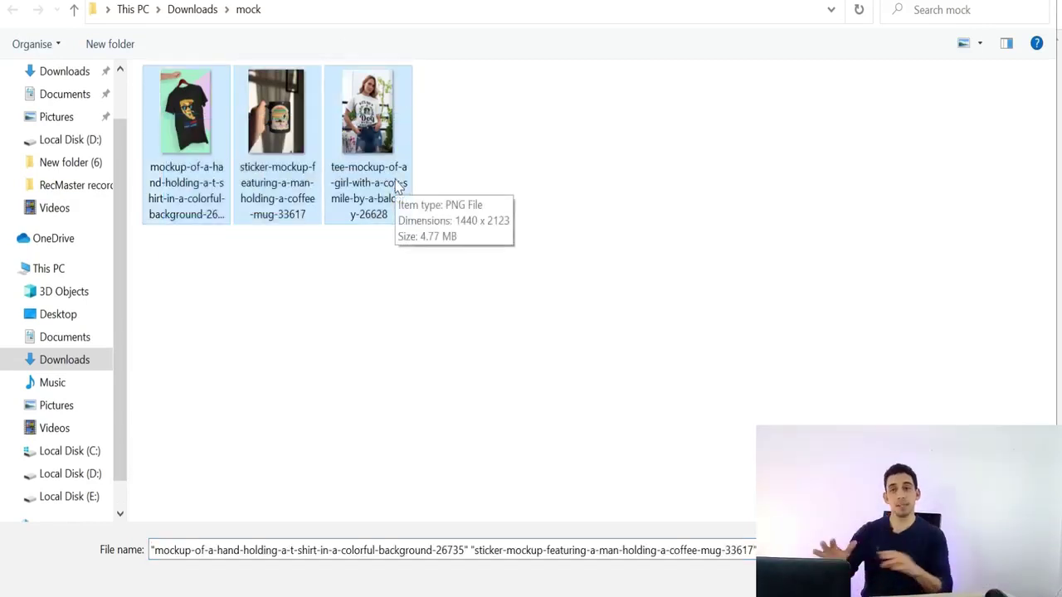
{"action": "left_click", "coordinate": [917, 581]}
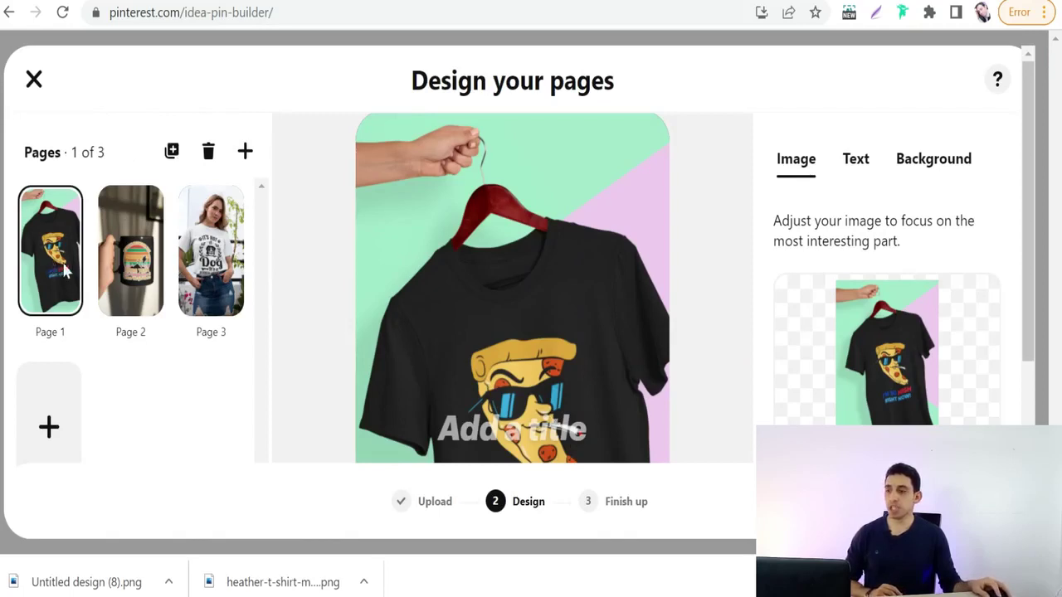
Open page 2 of the Idea Pin and examine the mug image and the page's text options.
{"action": "left_click_drag", "start_coordinate": [56, 267], "coordinate": [155, 242]}
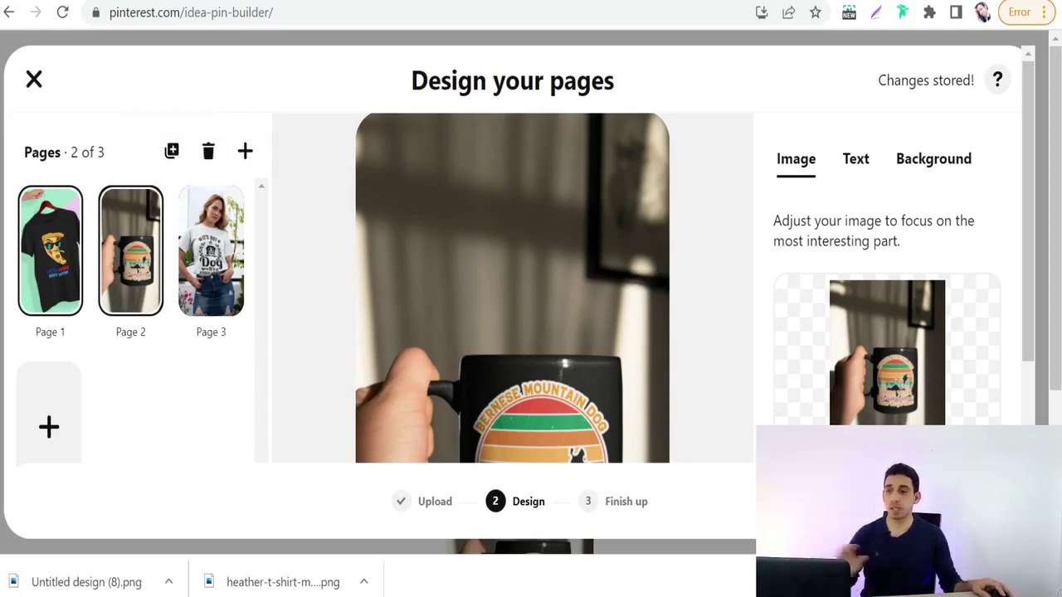
{"action": "scroll", "coordinate": [598, 232], "scroll_direction": "down", "scroll_amount": 3}
{"action": "scroll", "coordinate": [330, 262], "scroll_direction": "up", "scroll_amount": 3}
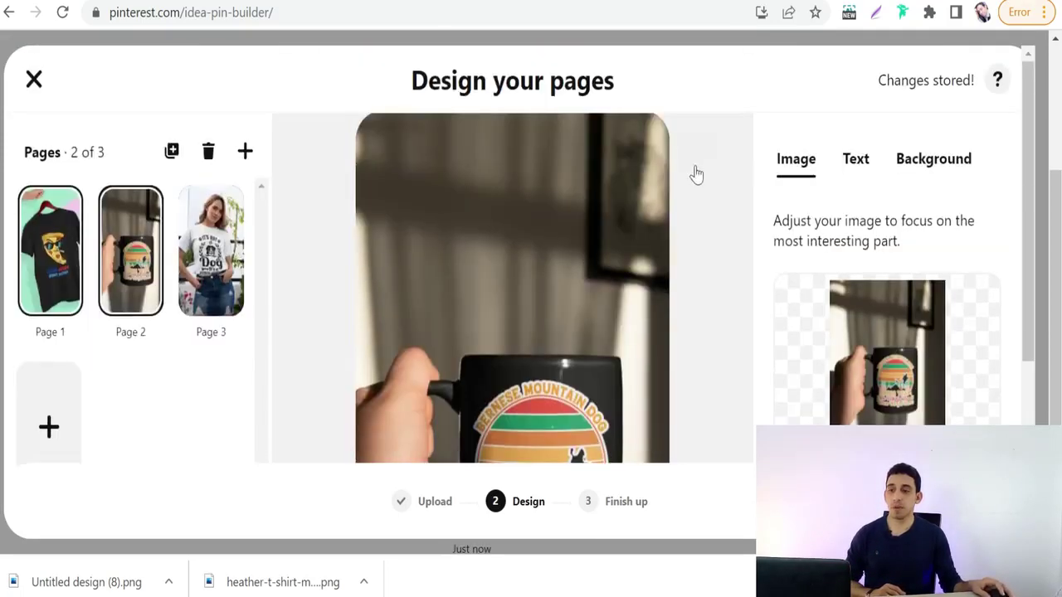
{"action": "left_click", "coordinate": [856, 160]}
{"action": "scroll", "coordinate": [493, 239], "scroll_direction": "down", "scroll_amount": 3}
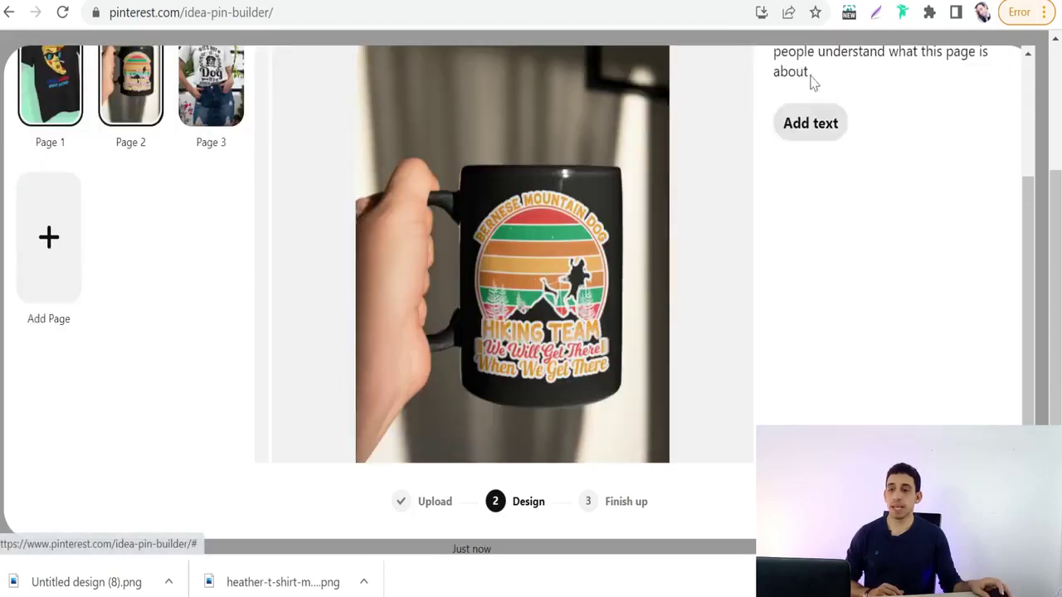
{"action": "scroll", "coordinate": [683, 161], "scroll_direction": "up", "scroll_amount": 3}
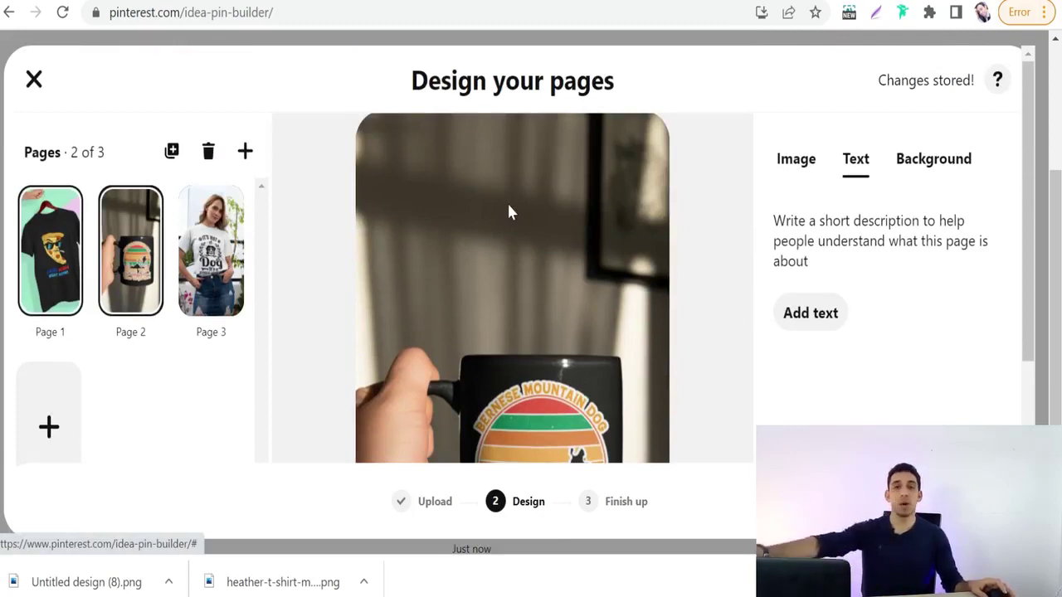
{"action": "scroll", "coordinate": [780, 176], "scroll_direction": "down", "scroll_amount": 3}
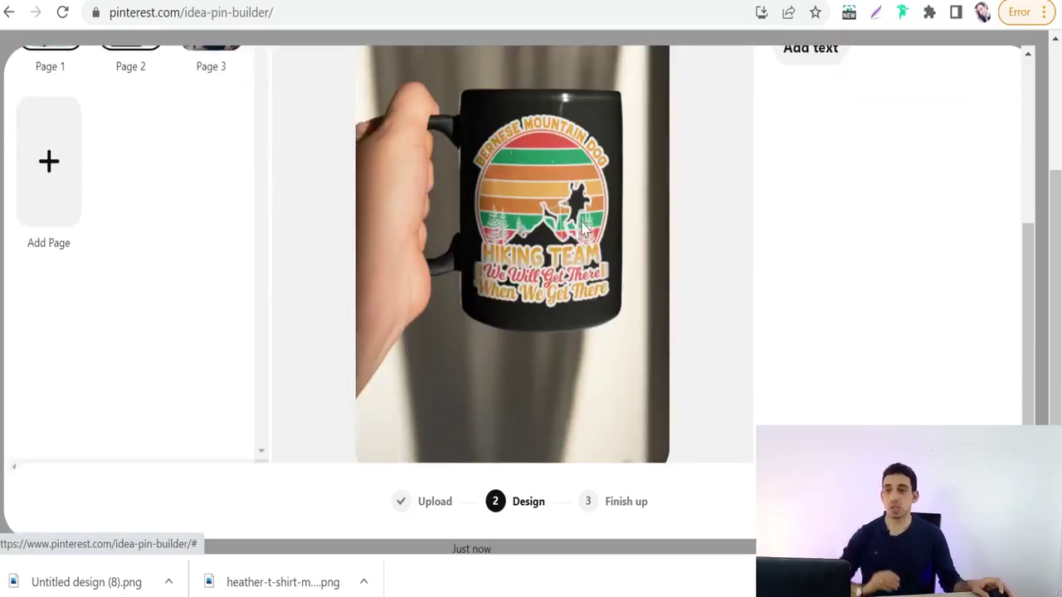
Add the text "shop now" to page 2 of the Idea Pin, placed above the mug.
{"action": "scroll", "coordinate": [813, 323], "scroll_direction": "up", "scroll_amount": 3}
{"action": "left_click", "coordinate": [812, 319]}
{"action": "scroll", "coordinate": [565, 290], "scroll_direction": "down", "scroll_amount": 3}
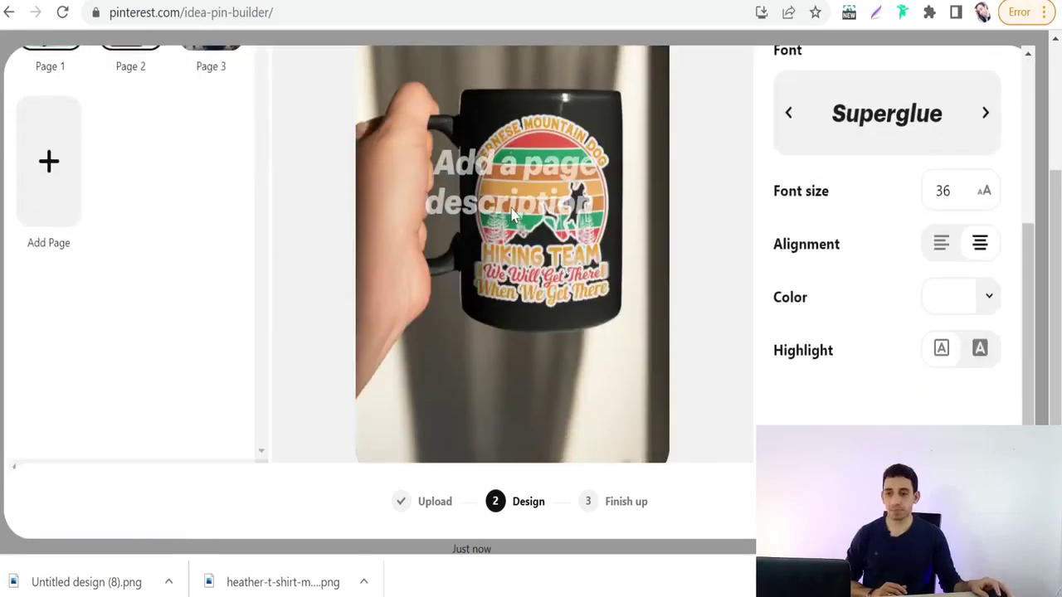
{"action": "left_click_drag", "start_coordinate": [507, 222], "coordinate": [506, 87]}
{"action": "scroll", "coordinate": [506, 87], "scroll_direction": "up", "scroll_amount": 3}
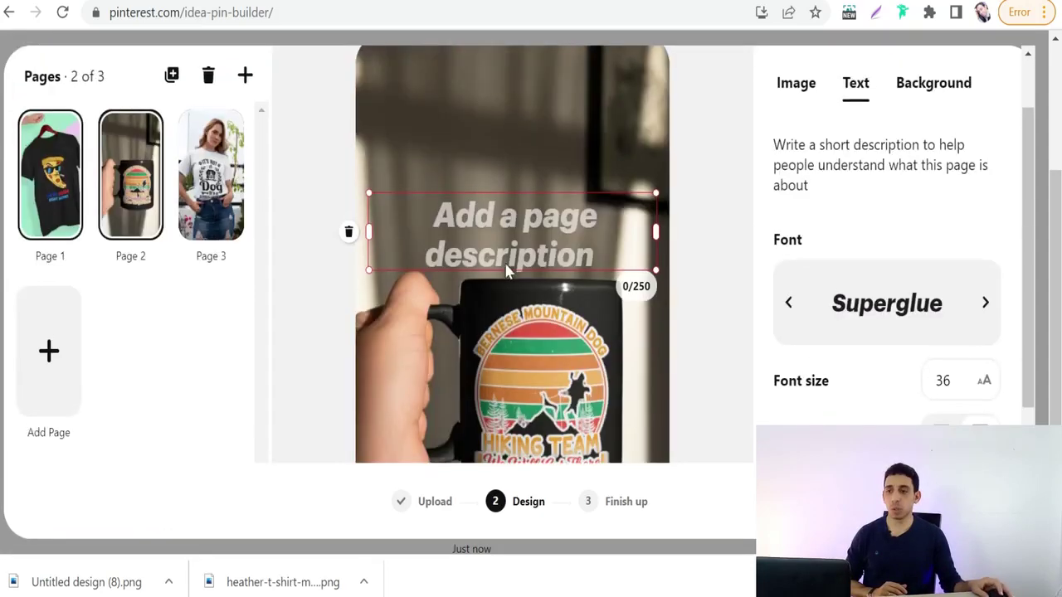
{"action": "left_click", "coordinate": [506, 208]}
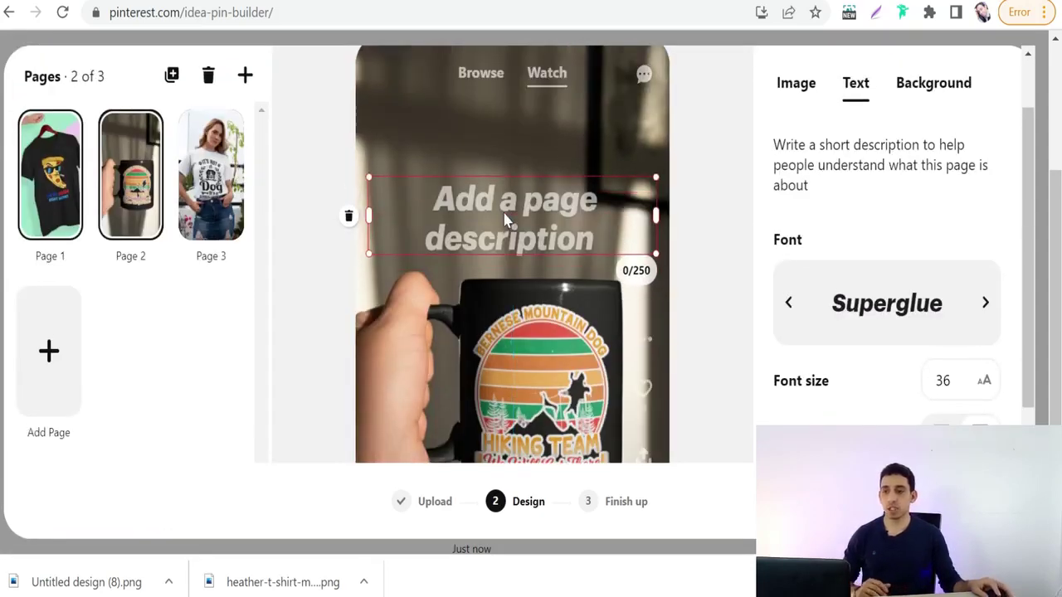
{"action": "type", "text": "S"}
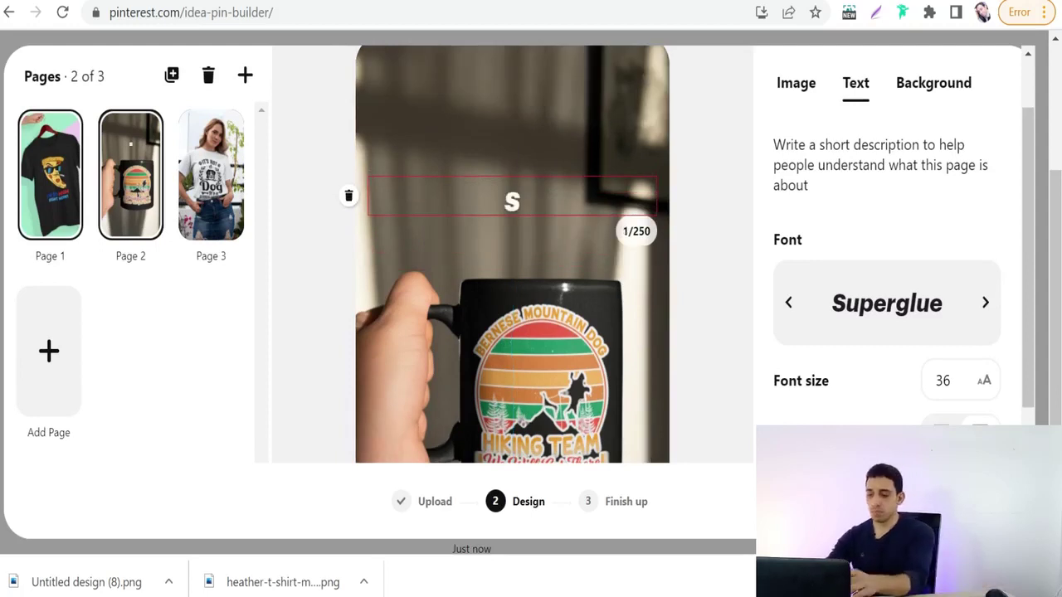
{"action": "type", "text": "hop now"}
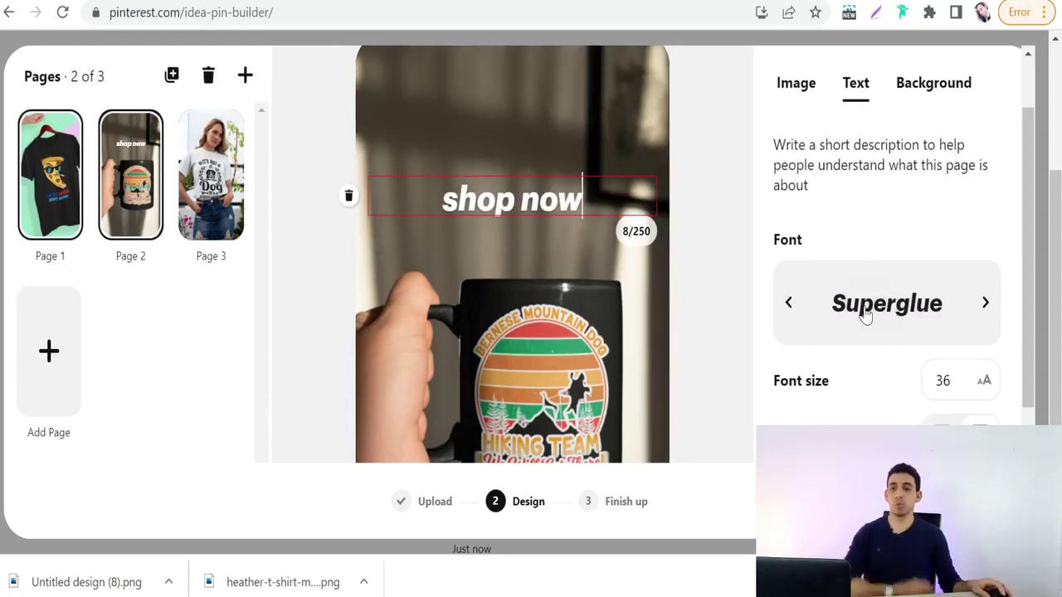
Change the font of the "shop now" text to Frosting.
{"action": "left_click", "coordinate": [895, 309]}
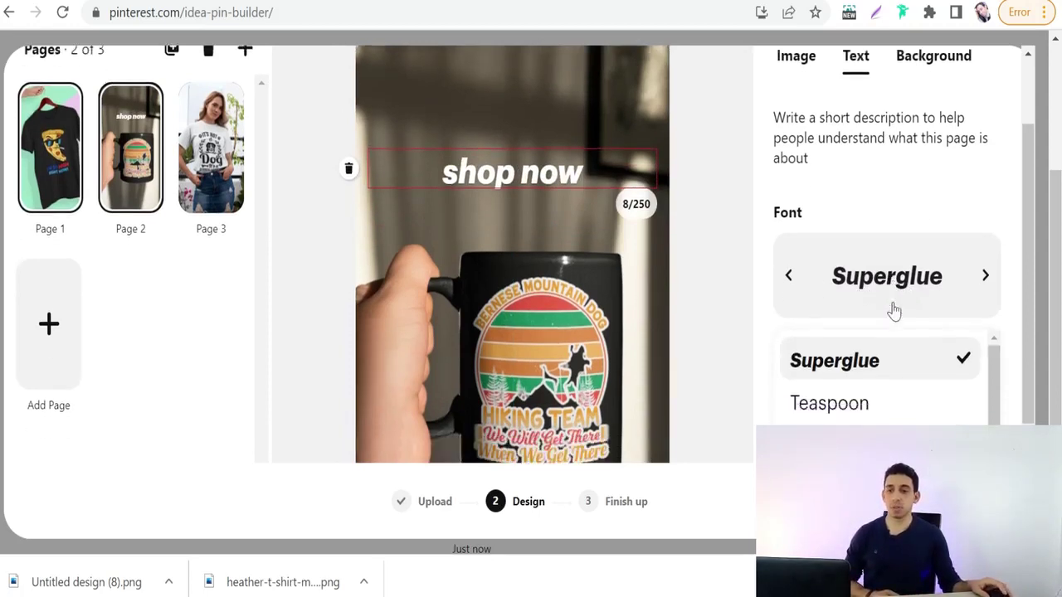
{"action": "scroll", "coordinate": [891, 308], "scroll_direction": "down", "scroll_amount": 2}
{"action": "scroll", "coordinate": [836, 346], "scroll_direction": "down", "scroll_amount": 2}
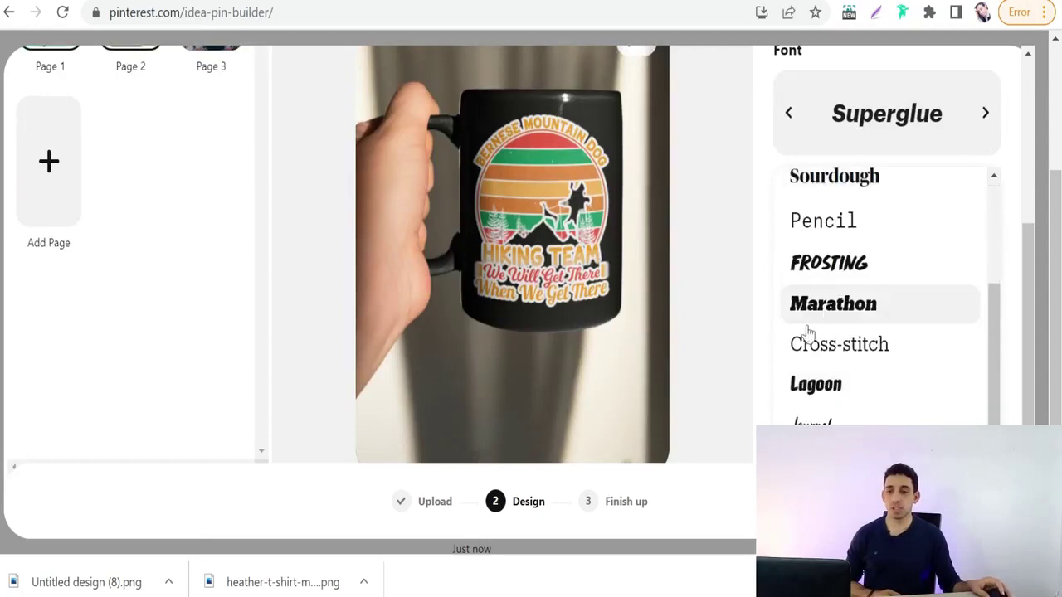
{"action": "left_click", "coordinate": [821, 266]}
{"action": "scroll", "coordinate": [612, 383], "scroll_direction": "up", "scroll_amount": 3}
{"action": "scroll", "coordinate": [668, 415], "scroll_direction": "down", "scroll_amount": 3}
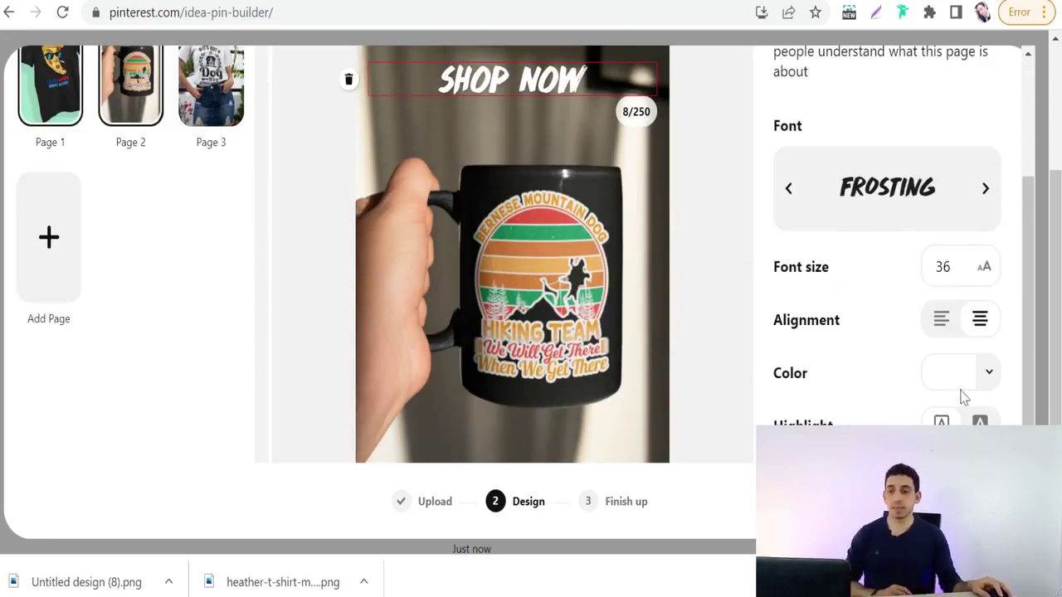
Set the color of the "shop now" text to yellow, #F6E955.
{"action": "left_click", "coordinate": [991, 375]}
{"action": "scroll", "coordinate": [772, 348], "scroll_direction": "down", "scroll_amount": 1}
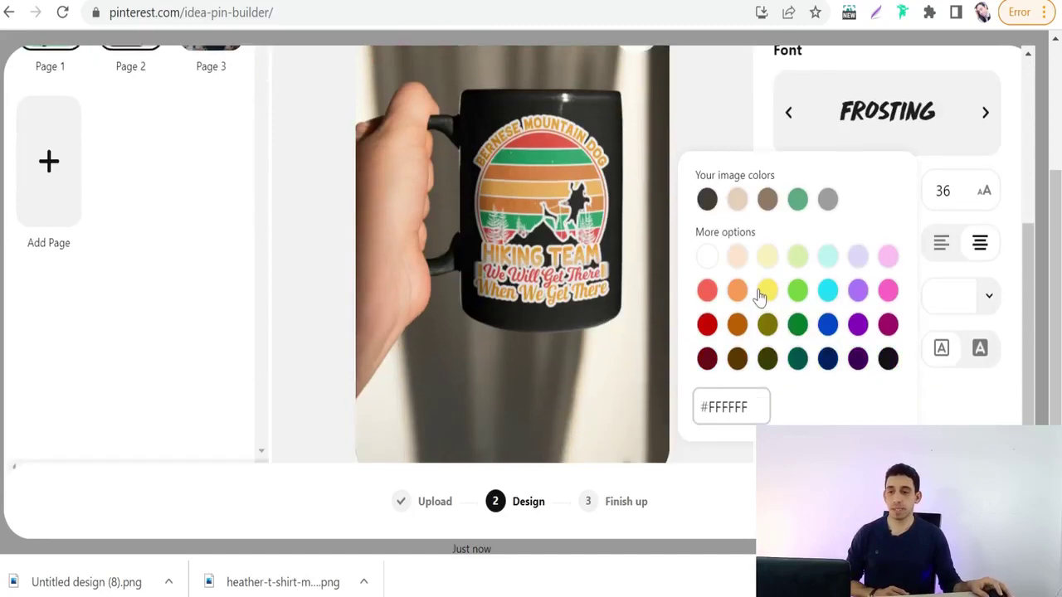
{"action": "left_click", "coordinate": [763, 292]}
{"action": "scroll", "coordinate": [515, 224], "scroll_direction": "up", "scroll_amount": 4}
{"action": "scroll", "coordinate": [821, 274], "scroll_direction": "down", "scroll_amount": 4}
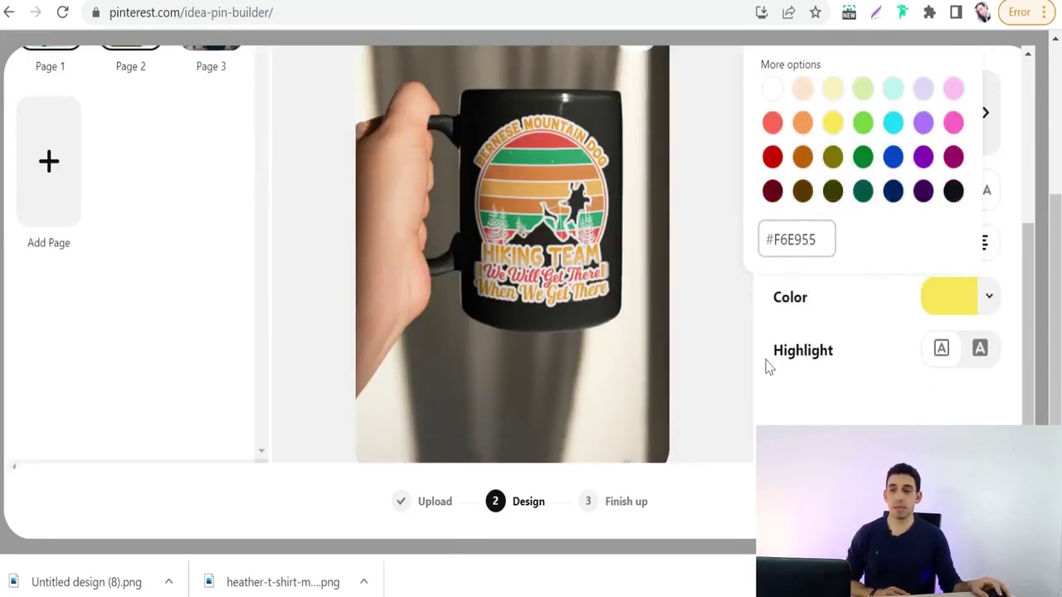
{"action": "scroll", "coordinate": [700, 249], "scroll_direction": "up", "scroll_amount": 2}
{"action": "scroll", "coordinate": [152, 109], "scroll_direction": "down", "scroll_amount": 2}
Continue to the Idea Pin's finishing touches and examine its title, board, tagged topics and comment settings.
{"action": "scroll", "coordinate": [261, 182], "scroll_direction": "up", "scroll_amount": 4}
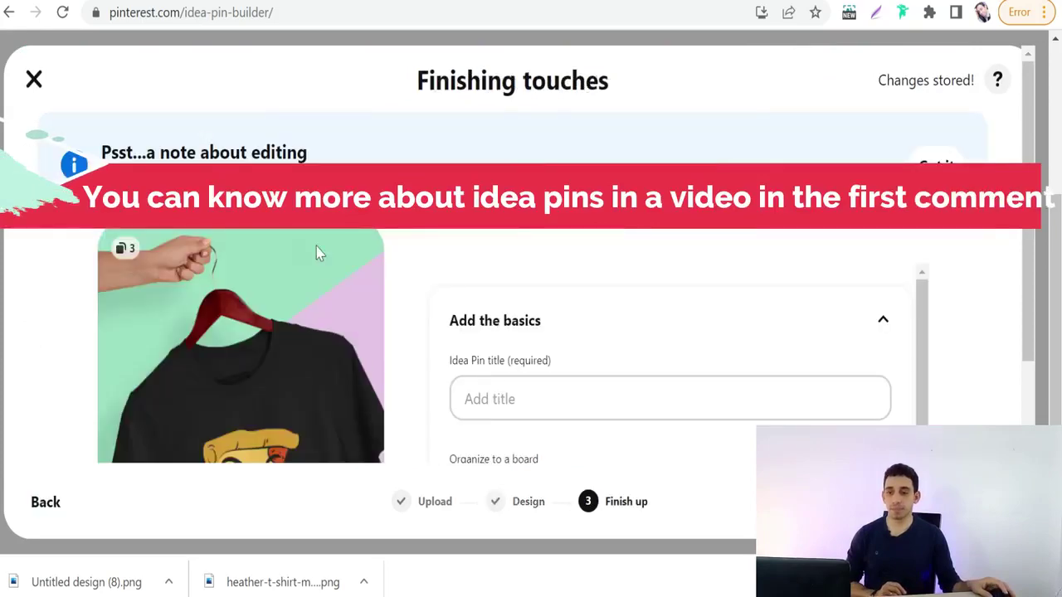
{"action": "scroll", "coordinate": [294, 246], "scroll_direction": "down", "scroll_amount": 3}
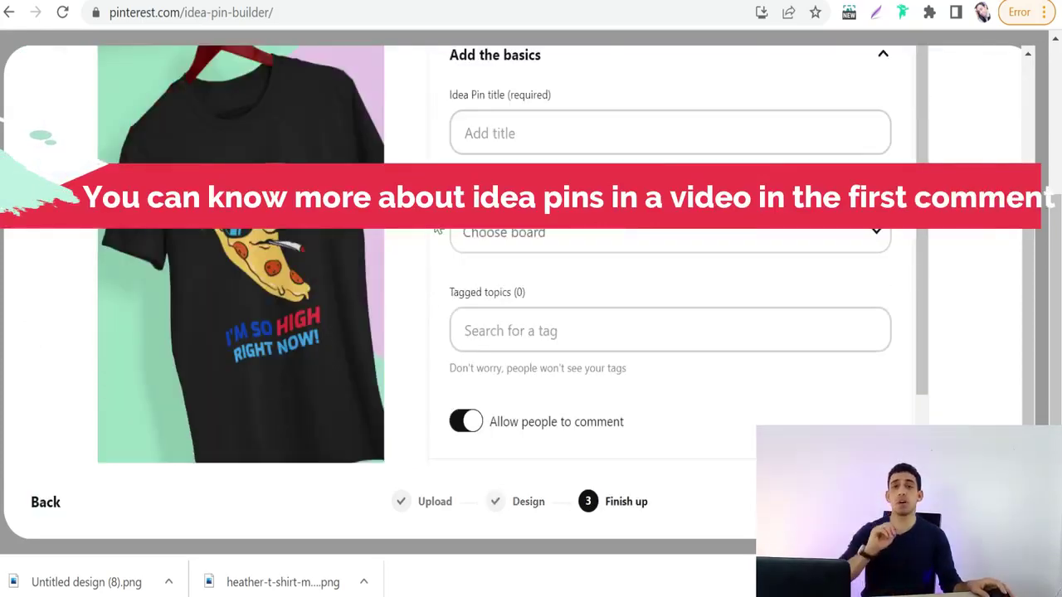
{"action": "scroll", "coordinate": [465, 273], "scroll_direction": "up", "scroll_amount": 2}
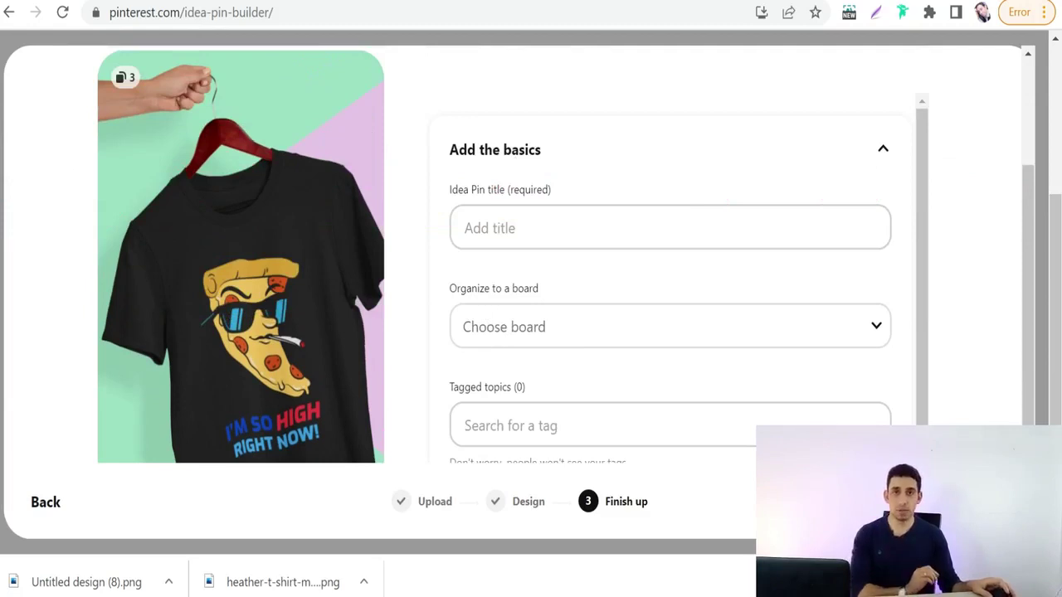
{"action": "scroll", "coordinate": [600, 344], "scroll_direction": "up", "scroll_amount": 2}
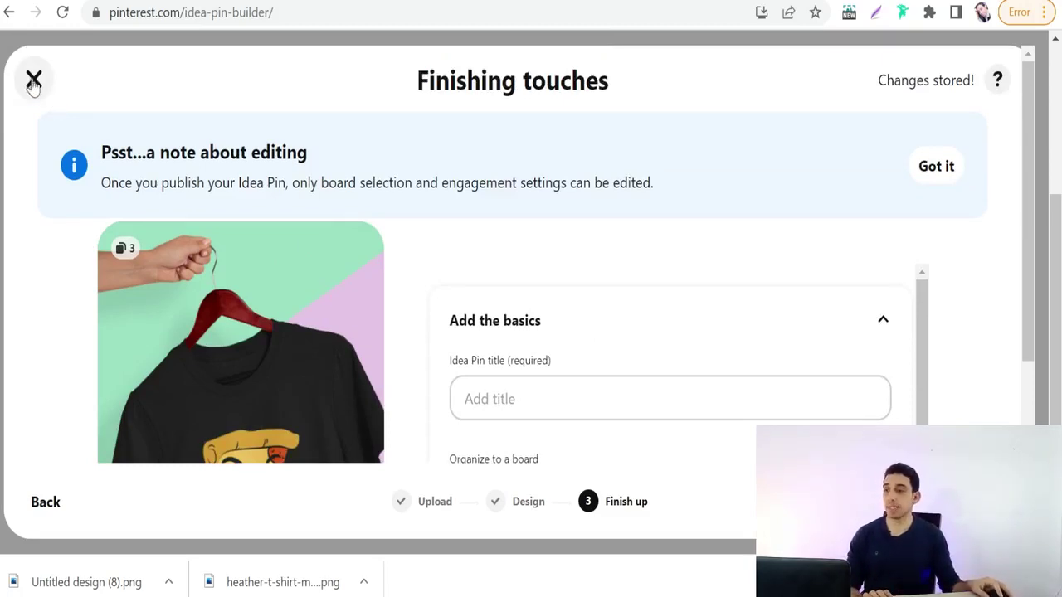
Close the Idea Pin builder and start creating a regular Pin.
{"action": "left_click", "coordinate": [33, 78]}
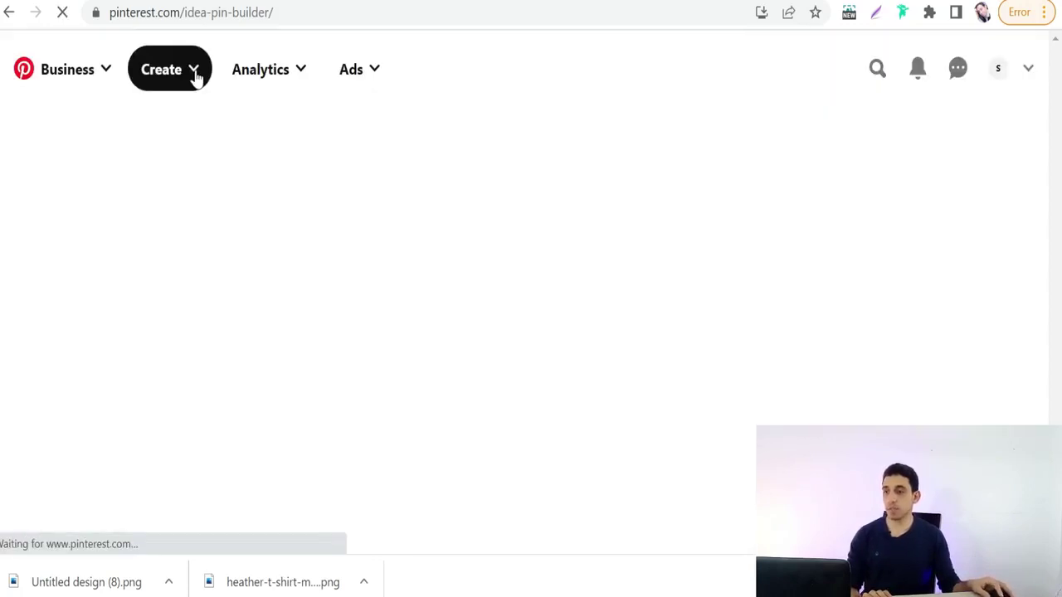
{"action": "left_click", "coordinate": [194, 74]}
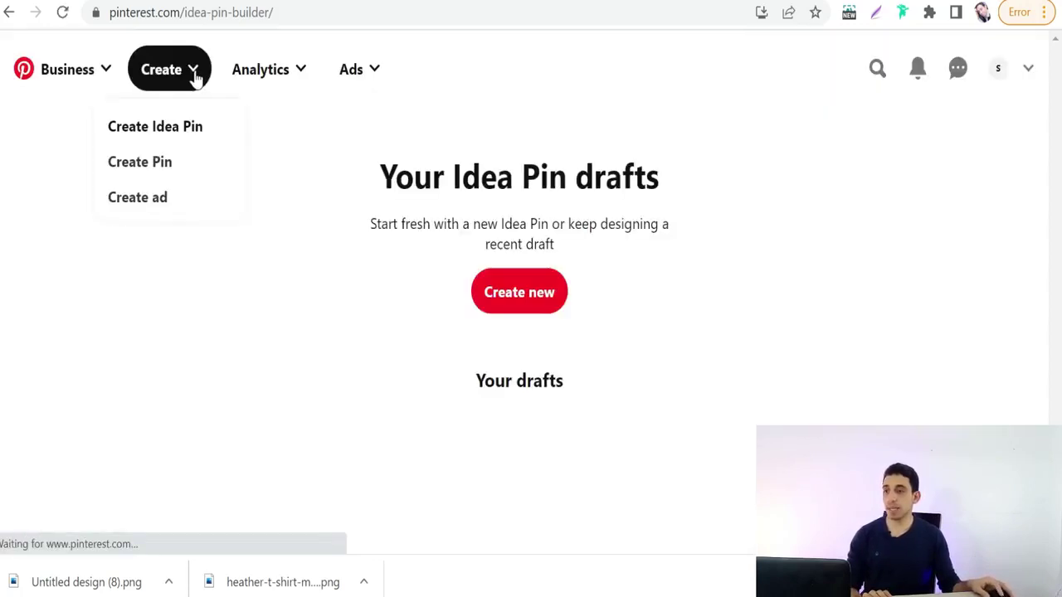
{"action": "left_click", "coordinate": [134, 166]}
{"action": "left_click", "coordinate": [134, 166]}
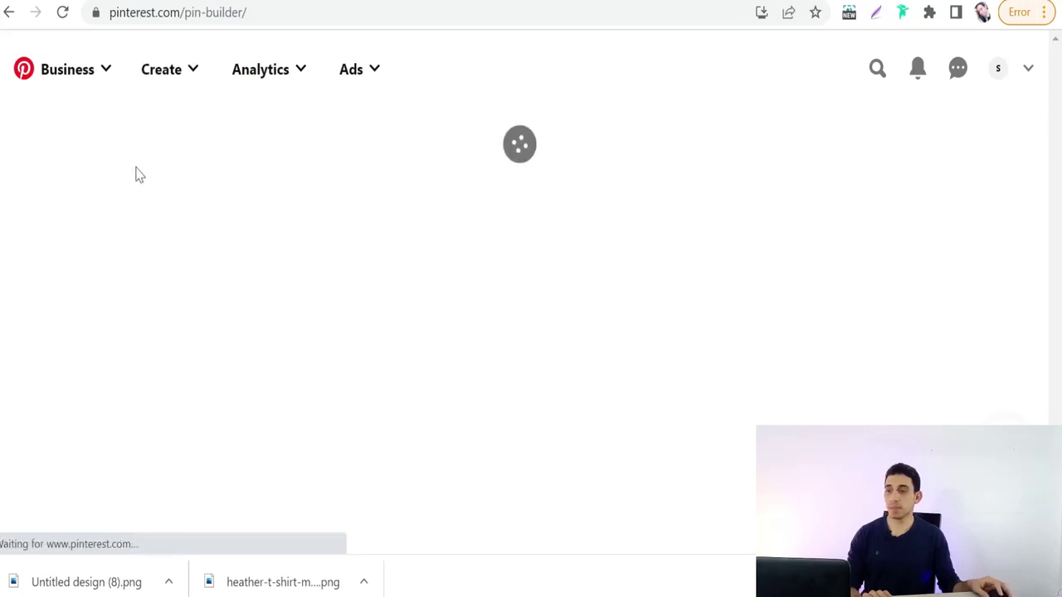
Examine the new Pin's title, description, alt text and destination link fields, and place the cursor in the description.
{"action": "scroll", "coordinate": [332, 78], "scroll_direction": "down", "scroll_amount": 3}
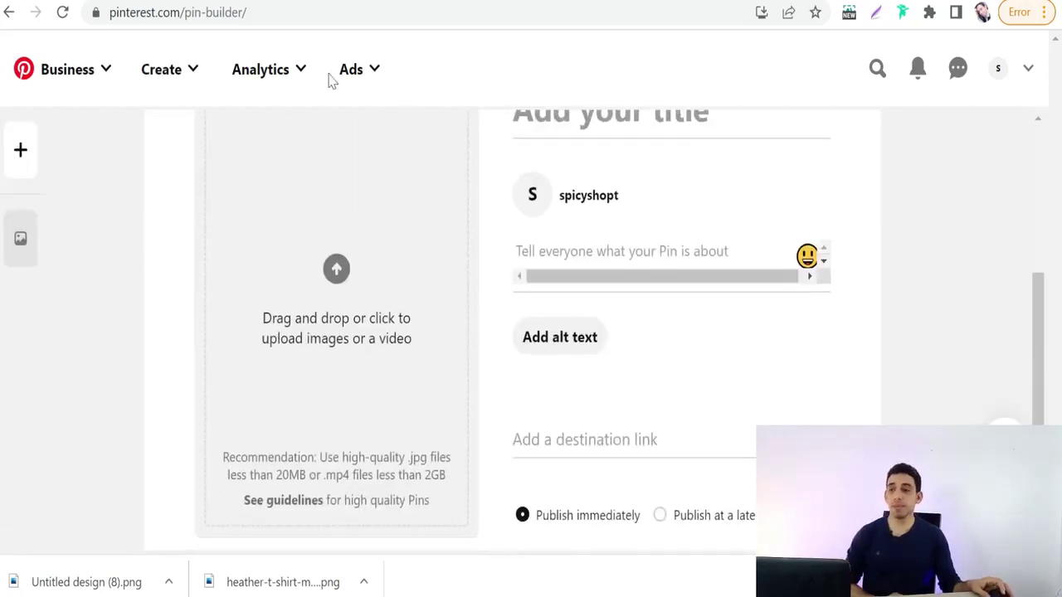
{"action": "scroll", "coordinate": [468, 257], "scroll_direction": "up", "scroll_amount": 2}
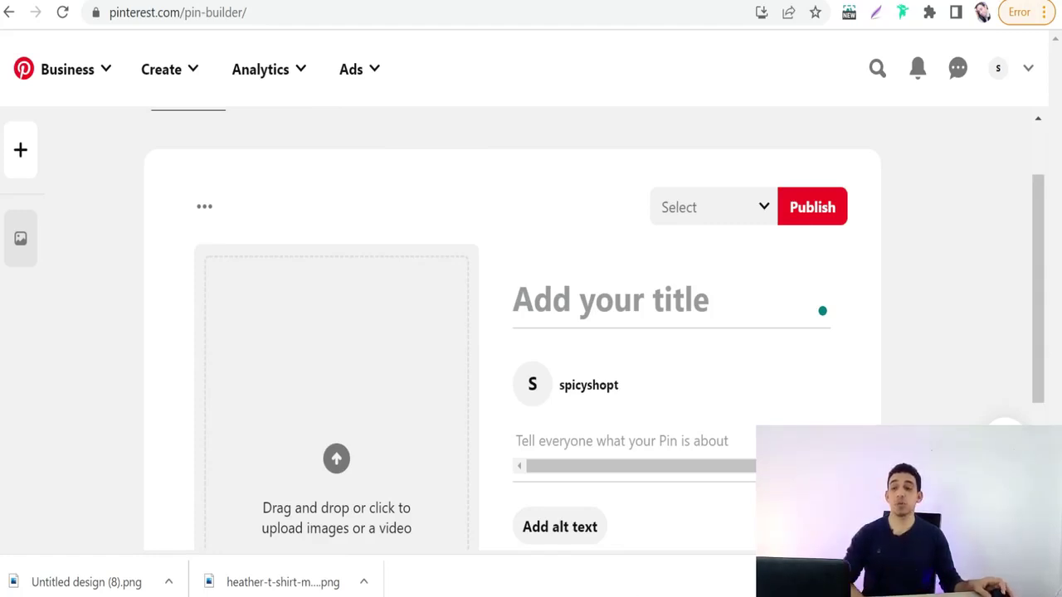
{"action": "scroll", "coordinate": [593, 348], "scroll_direction": "down", "scroll_amount": 3}
{"action": "scroll", "coordinate": [593, 348], "scroll_direction": "up", "scroll_amount": 4}
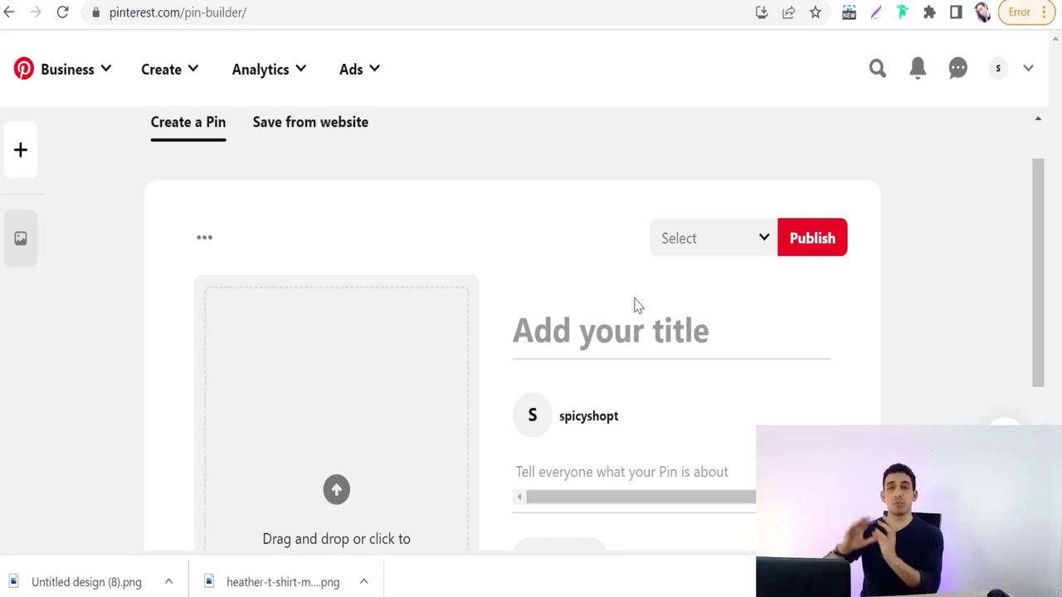
{"action": "scroll", "coordinate": [539, 352], "scroll_direction": "down", "scroll_amount": 2}
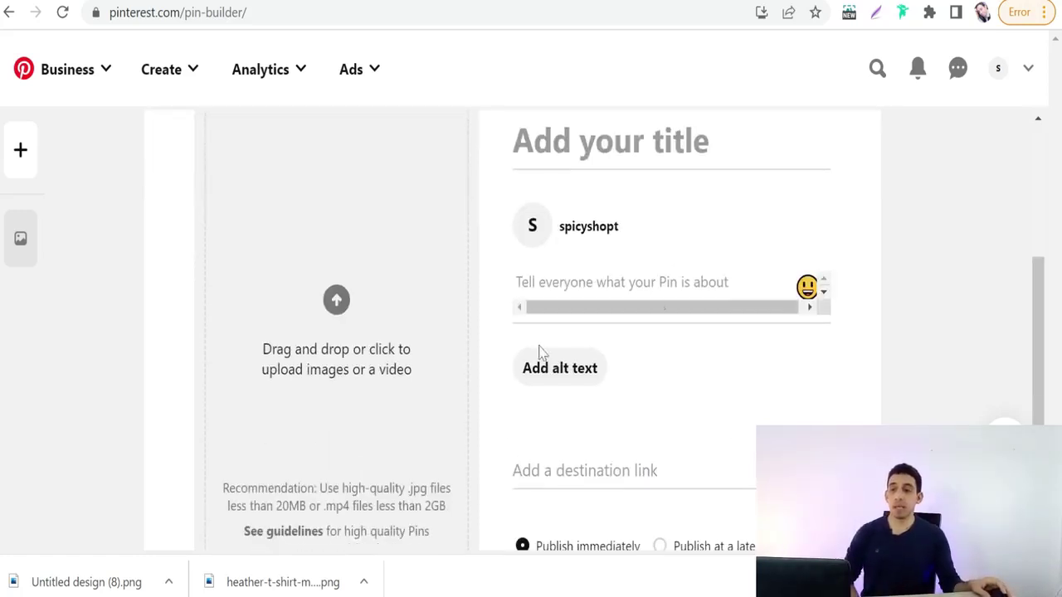
{"action": "left_click", "coordinate": [577, 288]}
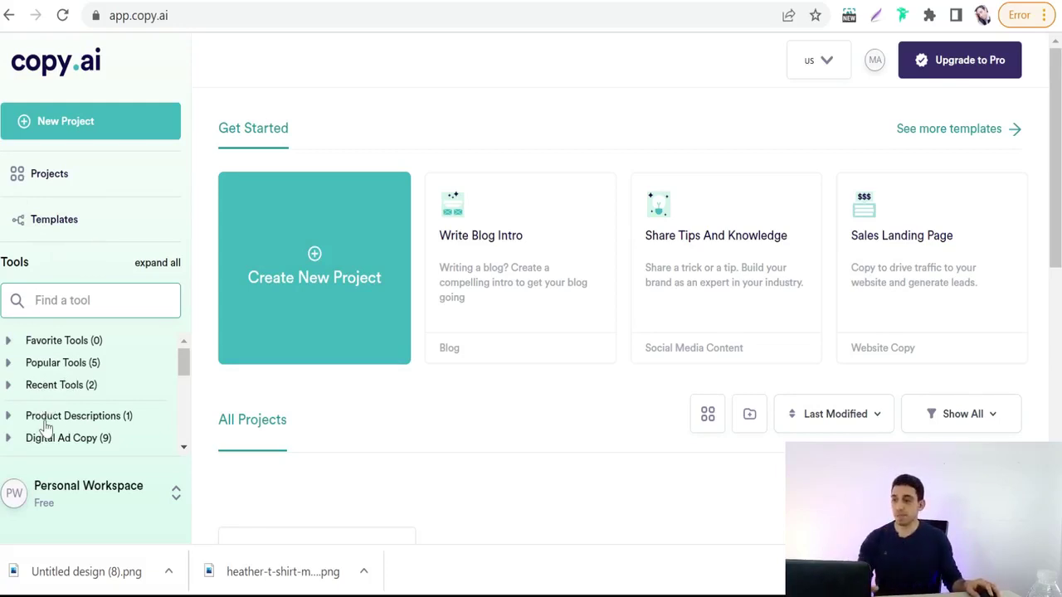
Switch to copy.ai and create a project titled "gffdg" with the Product Descriptions tool.
{"action": "left_click", "coordinate": [86, 417]}
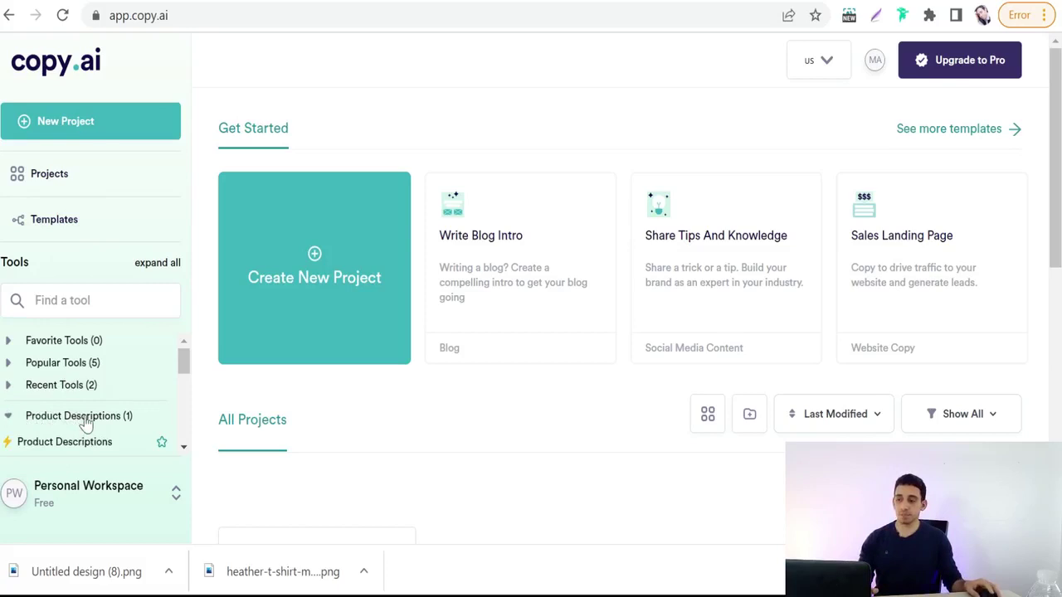
{"action": "double_click", "coordinate": [85, 419]}
{"action": "left_click", "coordinate": [73, 445]}
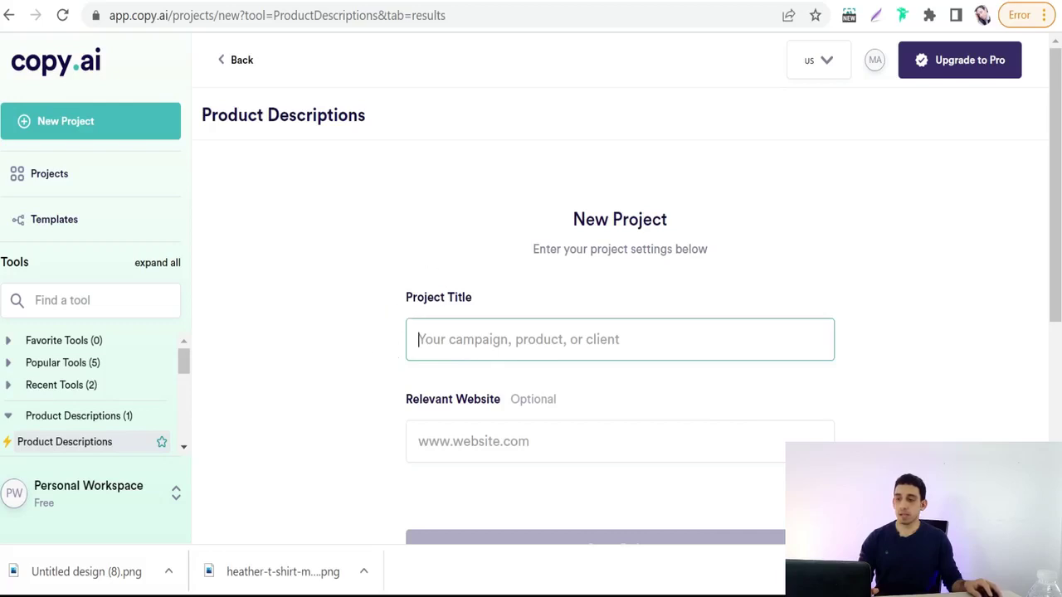
{"action": "type", "text": "gffdg"}
{"action": "scroll", "coordinate": [486, 356], "scroll_direction": "down", "scroll_amount": 3}
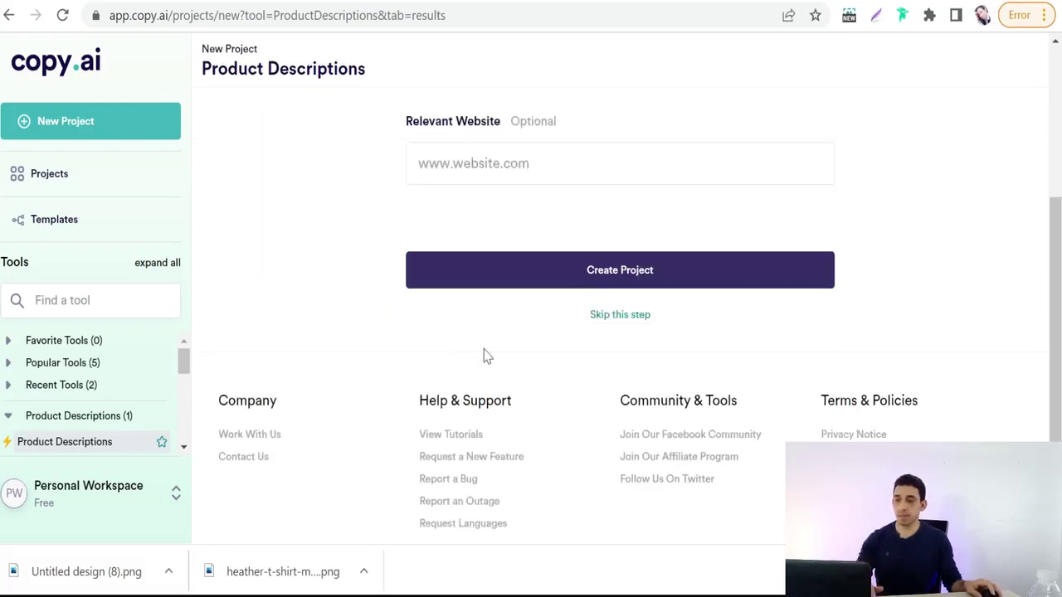
{"action": "left_click", "coordinate": [573, 279]}
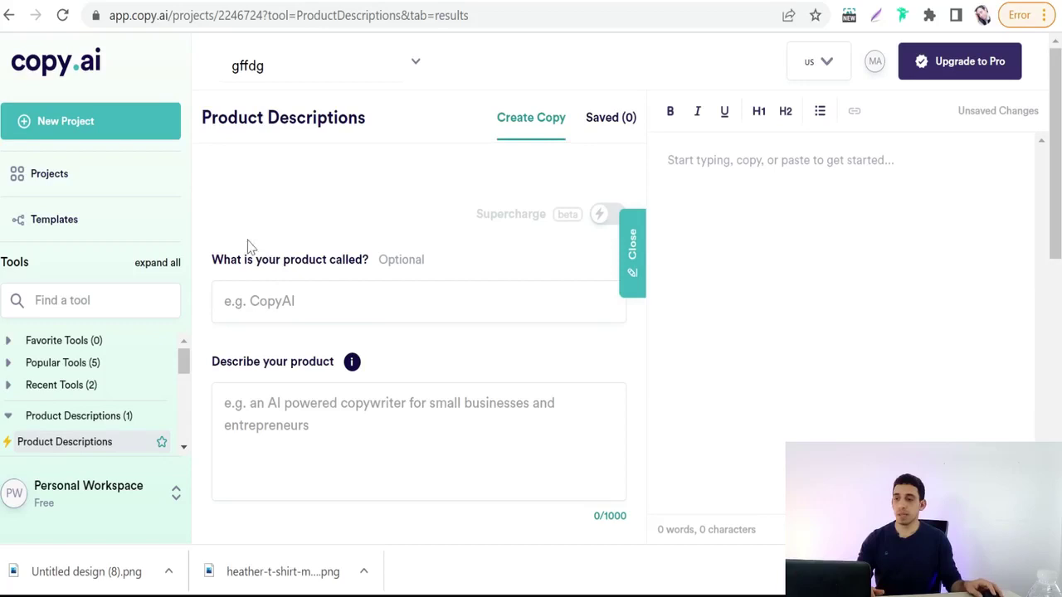
Name the product "t-shirt" and describe it as "t-shirt has an awesome design for cat lovers".
{"action": "left_click", "coordinate": [231, 291]}
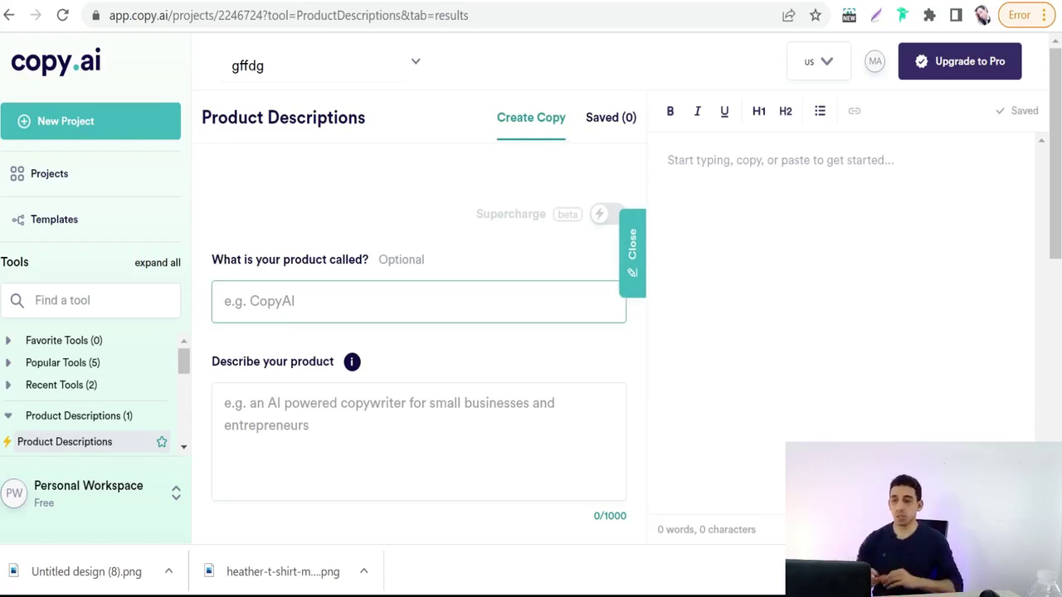
{"action": "type", "text": "t-shirt"}
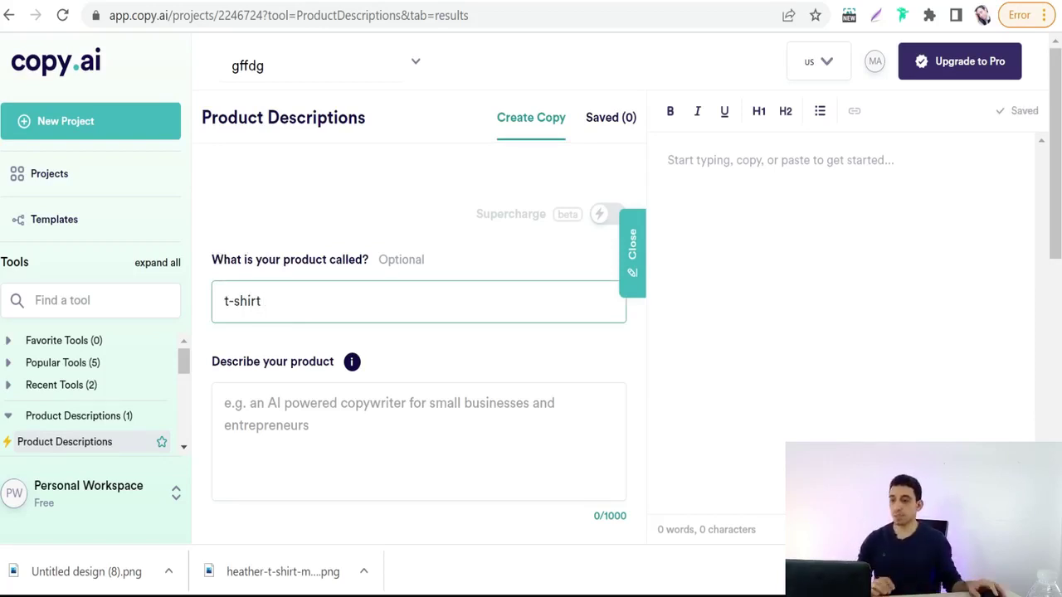
{"action": "scroll", "coordinate": [335, 365], "scroll_direction": "down", "scroll_amount": 1}
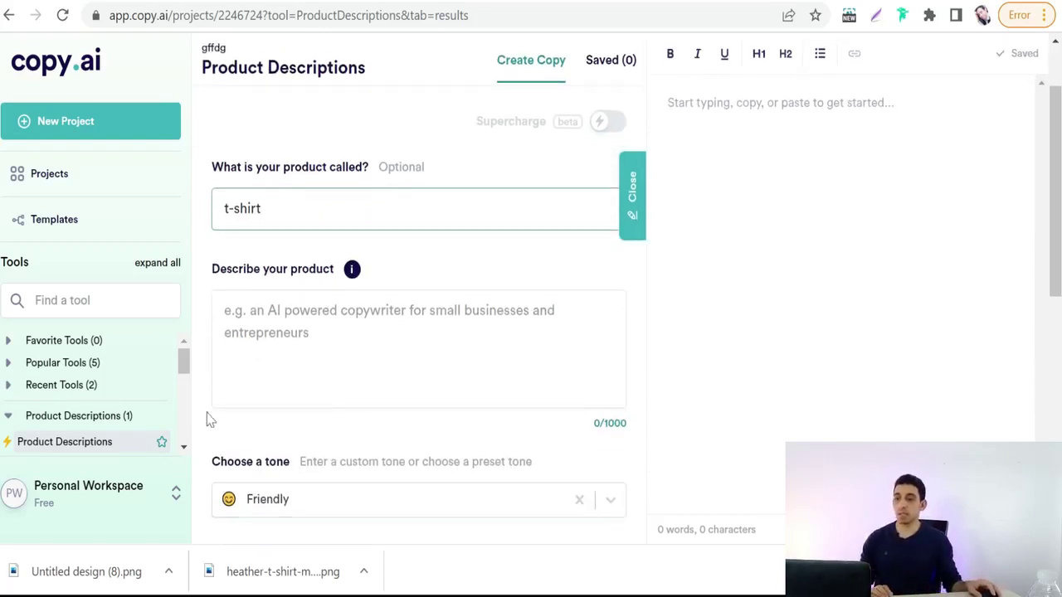
{"action": "left_click", "coordinate": [224, 310]}
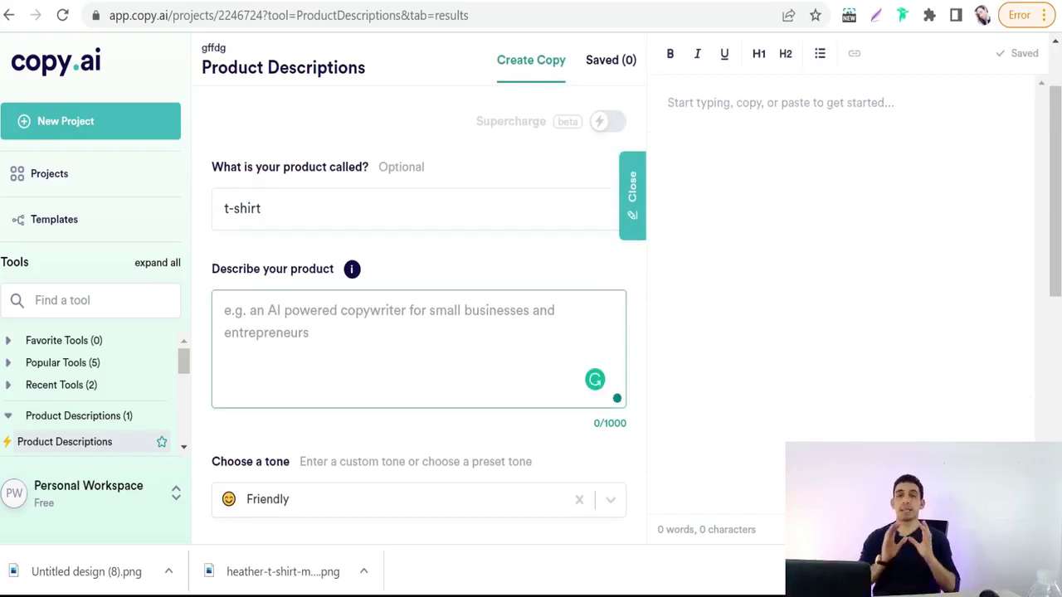
{"action": "type", "text": "t"}
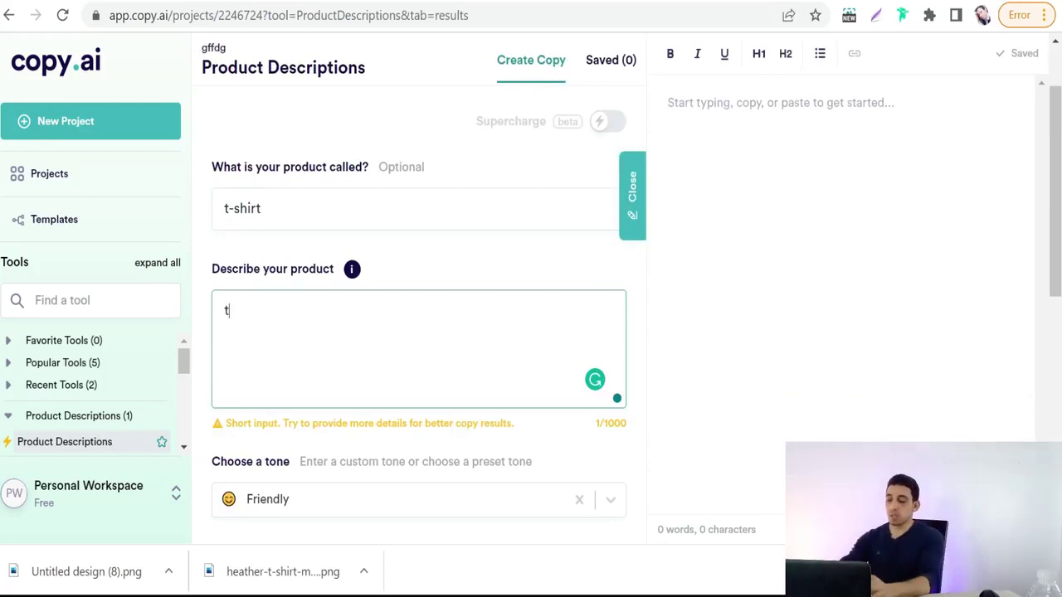
{"action": "type", "text": "-shirt "}
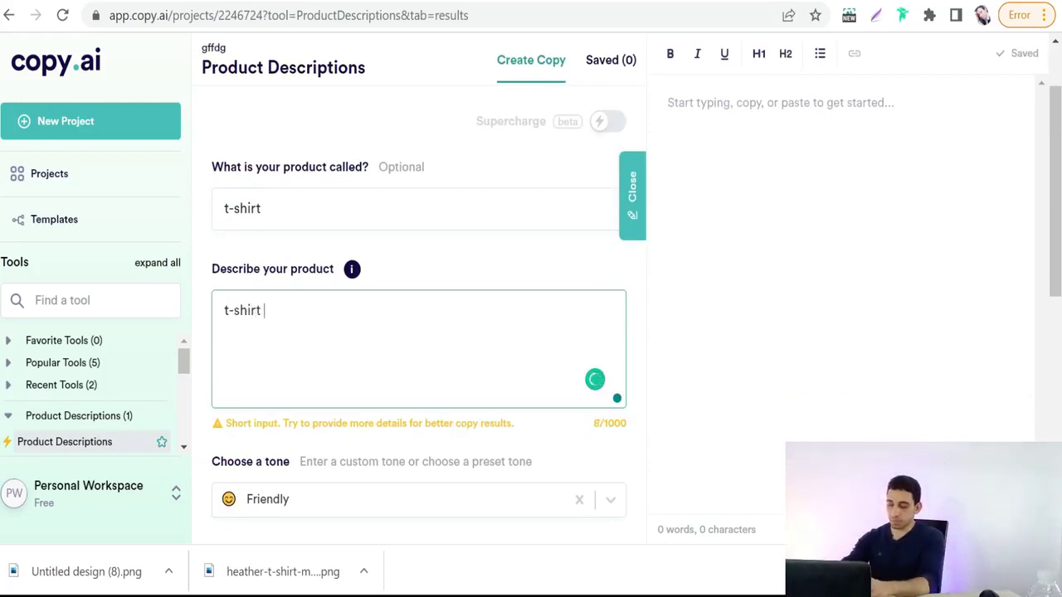
{"action": "type", "text": "has an a"}
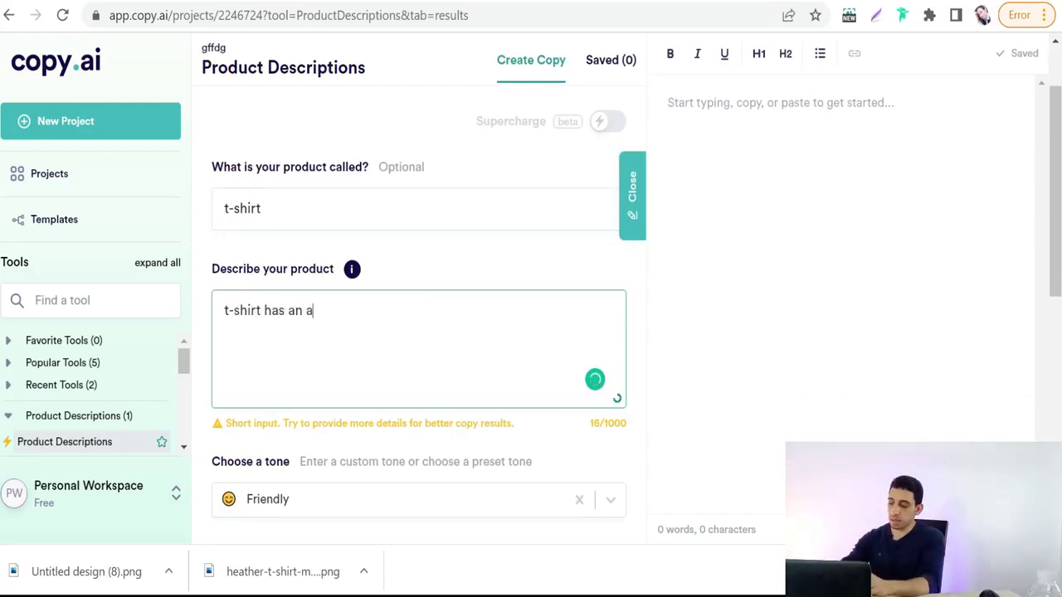
{"action": "type", "text": "wesome design"}
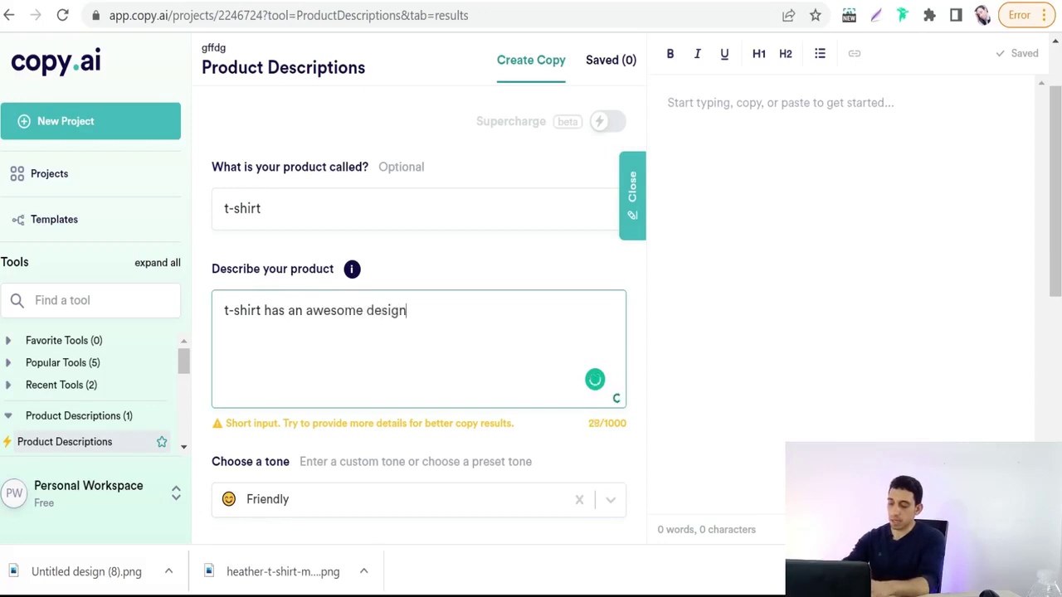
{"action": "type", "text": " for cat  "}
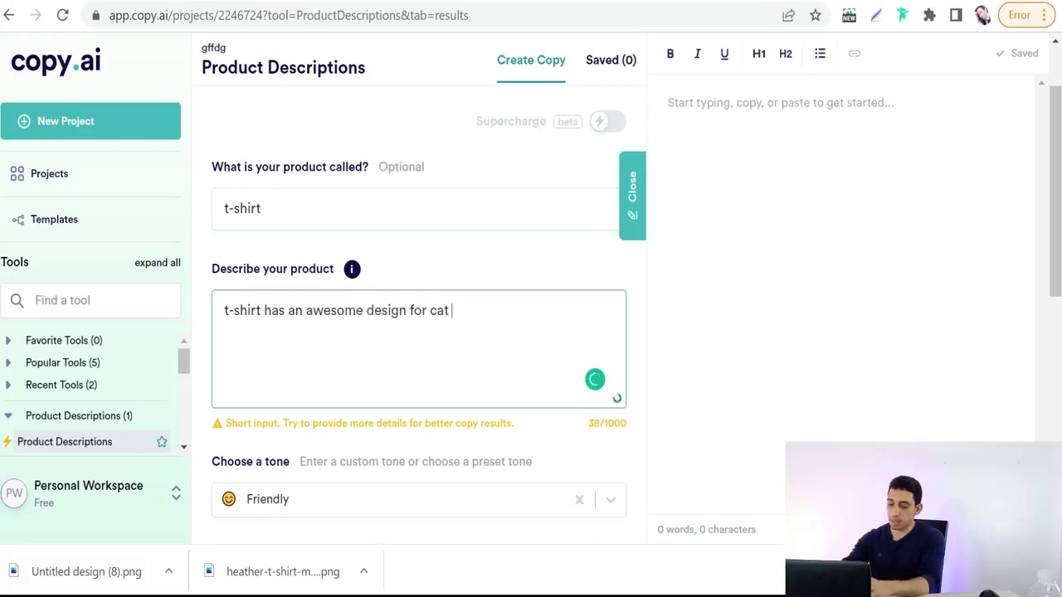
{"action": "type", "text": "lovers"}
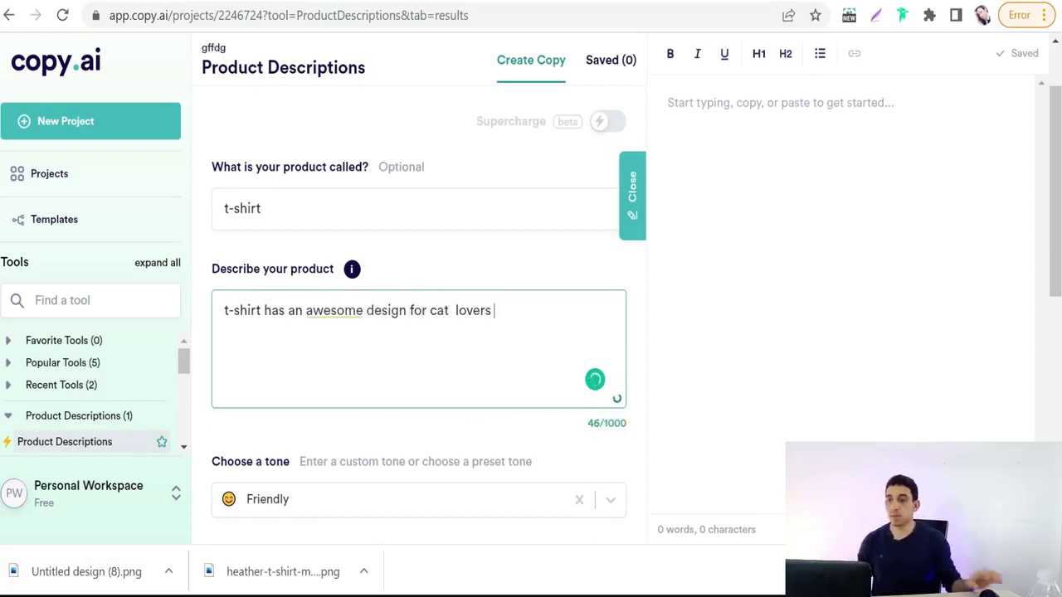
Set the copy's tone to Professional and generate the product descriptions.
{"action": "scroll", "coordinate": [301, 408], "scroll_direction": "down", "scroll_amount": 2}
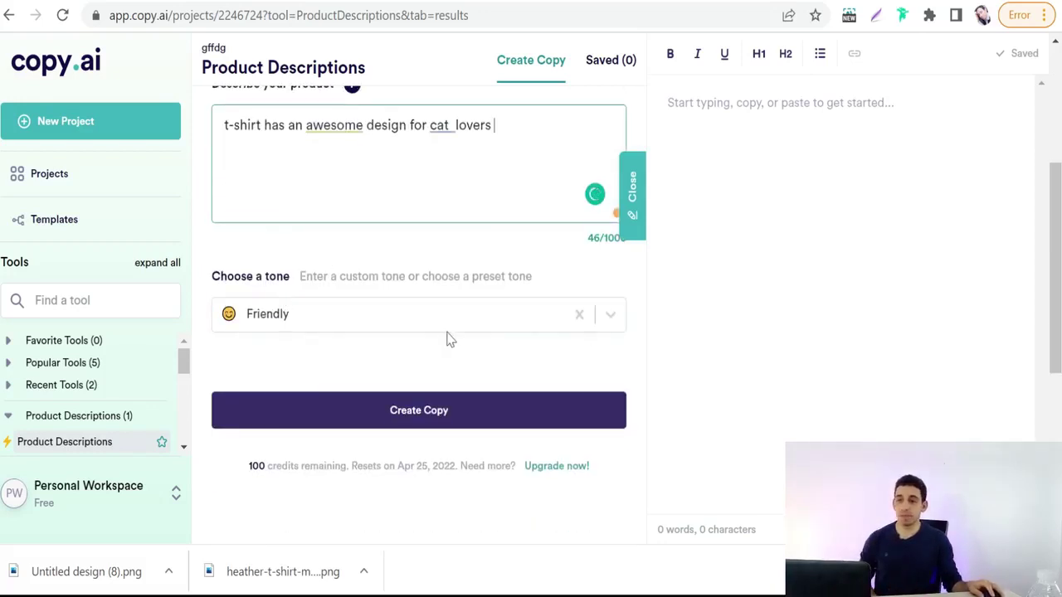
{"action": "left_click", "coordinate": [607, 322]}
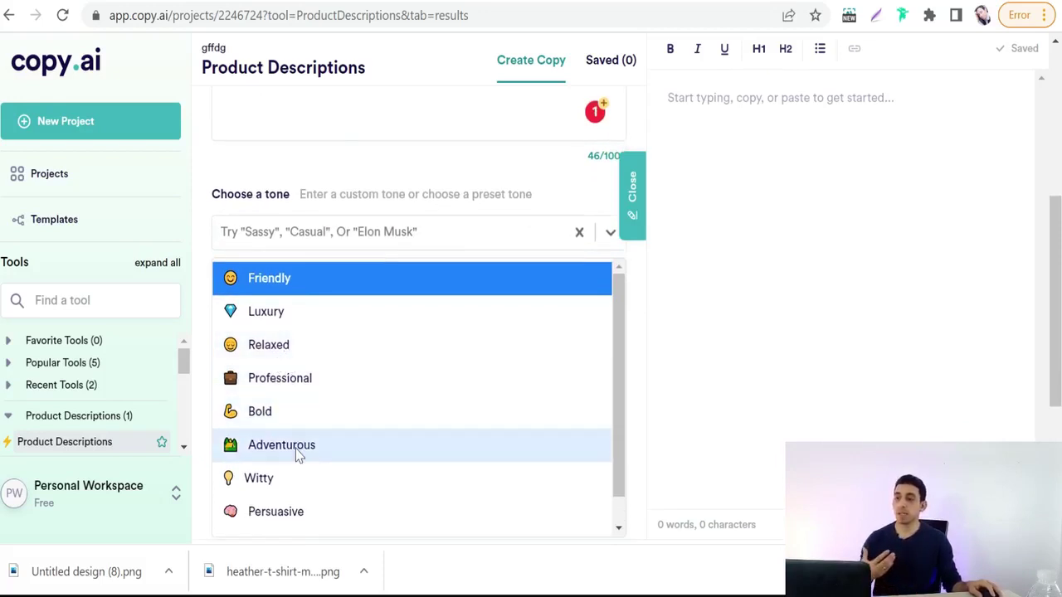
{"action": "scroll", "coordinate": [291, 465], "scroll_direction": "down", "scroll_amount": 1}
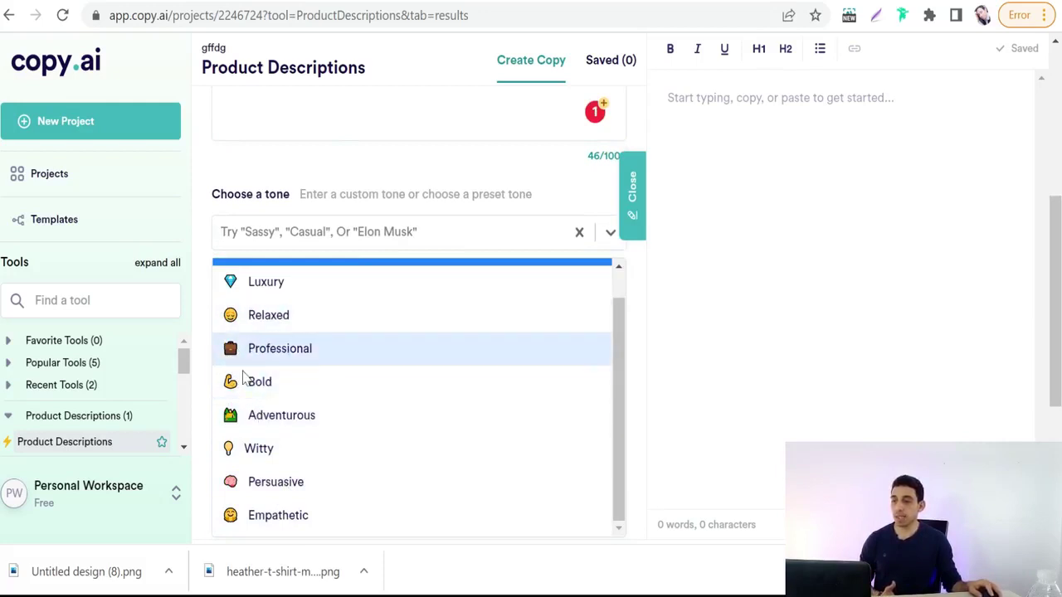
{"action": "left_click", "coordinate": [275, 351]}
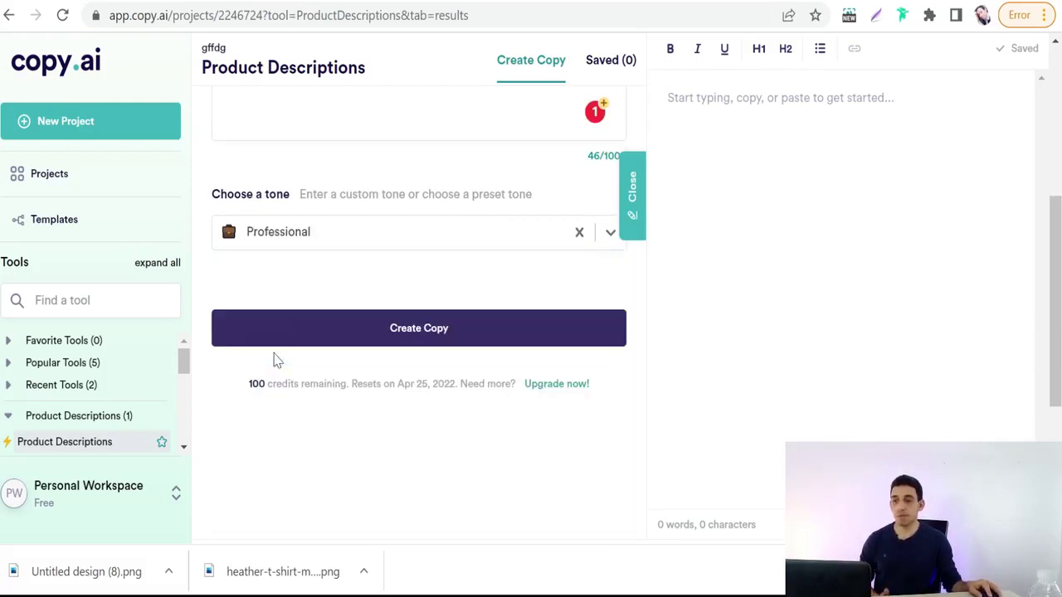
{"action": "left_click", "coordinate": [396, 335]}
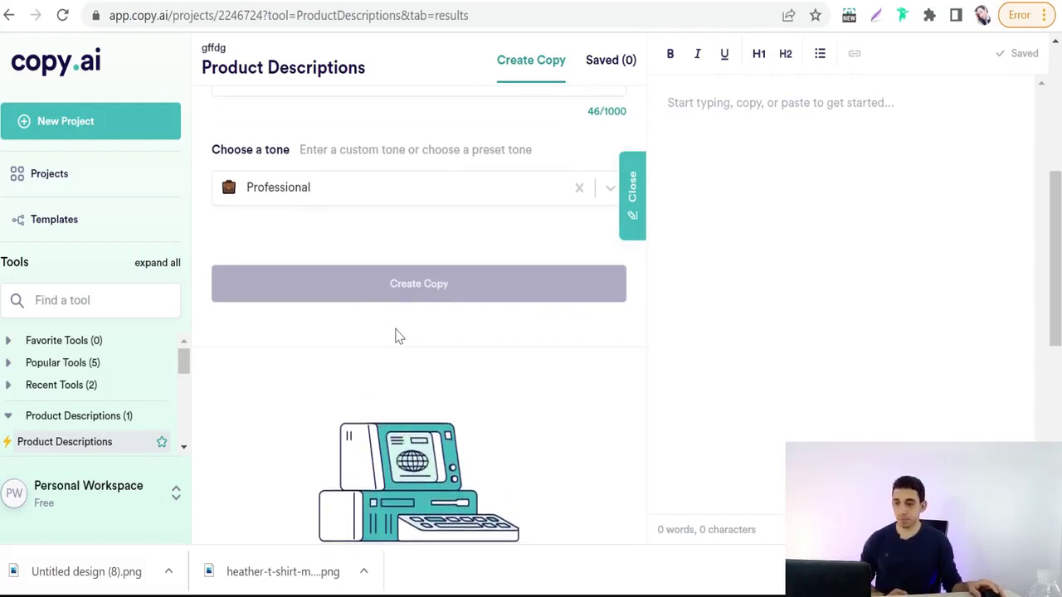
Read through the generated t-shirt descriptions from the first result to the end of the list.
{"action": "scroll", "coordinate": [393, 307], "scroll_direction": "down", "scroll_amount": 3}
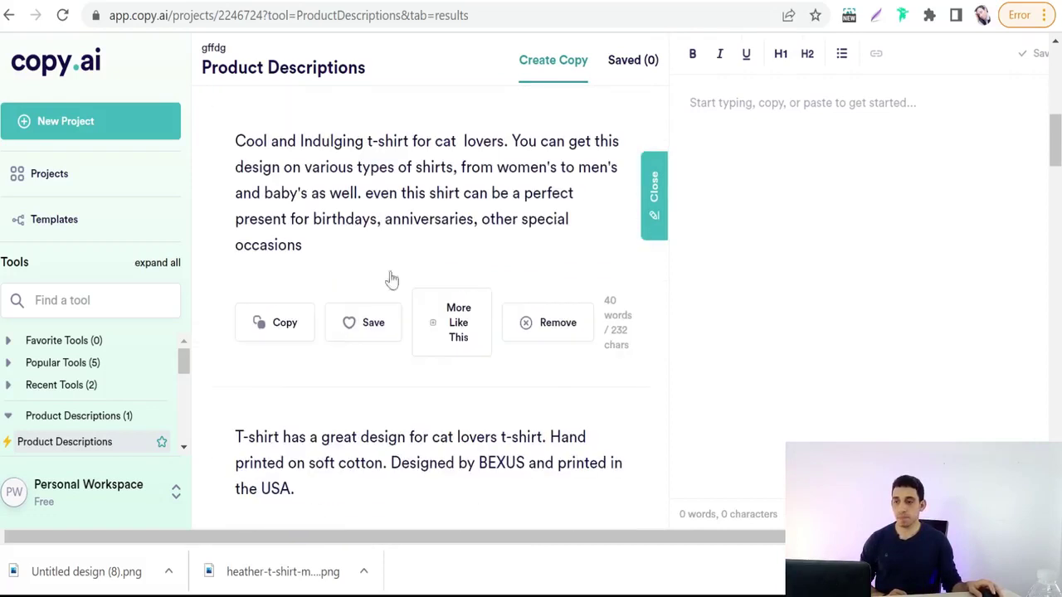
{"action": "scroll", "coordinate": [287, 322], "scroll_direction": "down", "scroll_amount": 1}
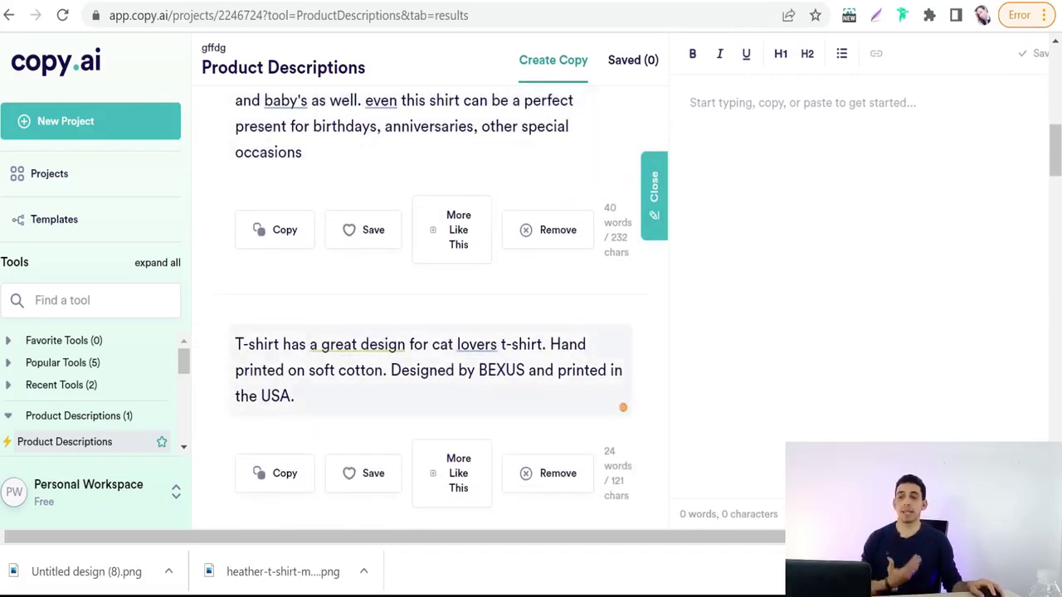
{"action": "scroll", "coordinate": [431, 307], "scroll_direction": "down", "scroll_amount": 2}
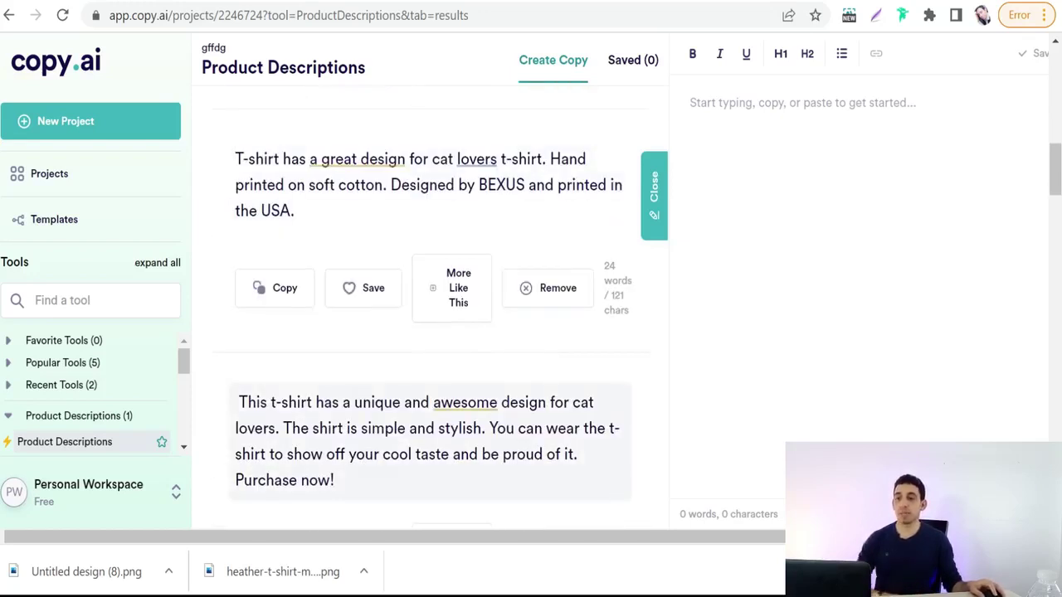
{"action": "scroll", "coordinate": [365, 450], "scroll_direction": "down", "scroll_amount": 2}
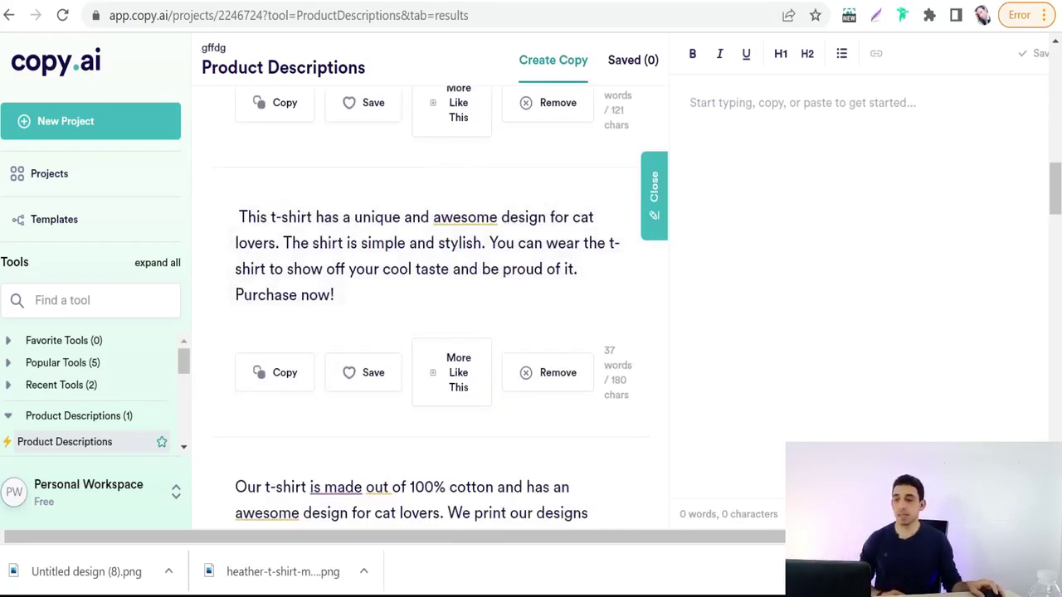
{"action": "scroll", "coordinate": [368, 379], "scroll_direction": "down", "scroll_amount": 3}
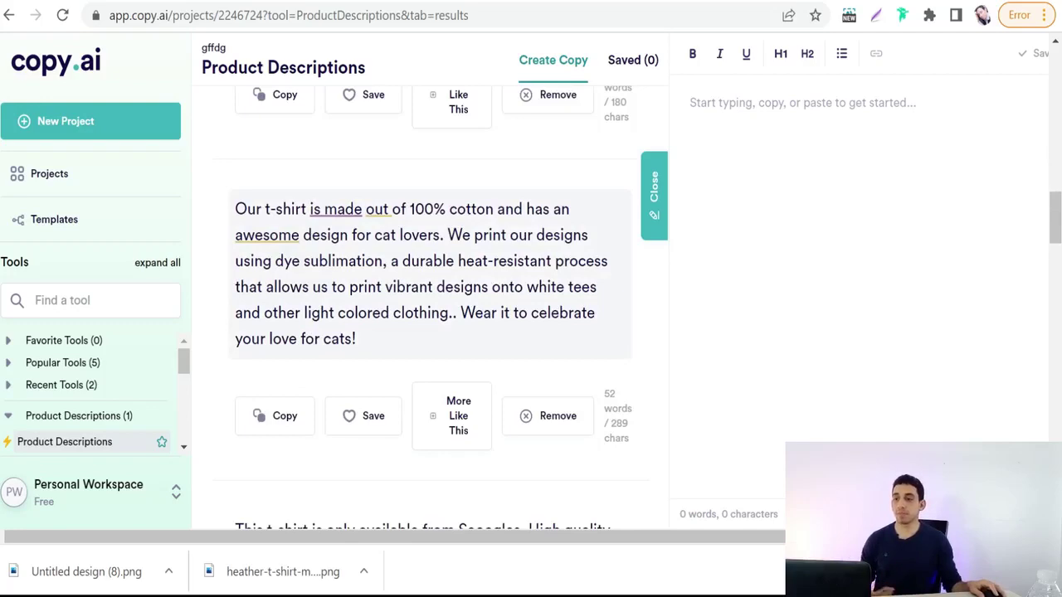
{"action": "scroll", "coordinate": [431, 316], "scroll_direction": "down", "scroll_amount": 3}
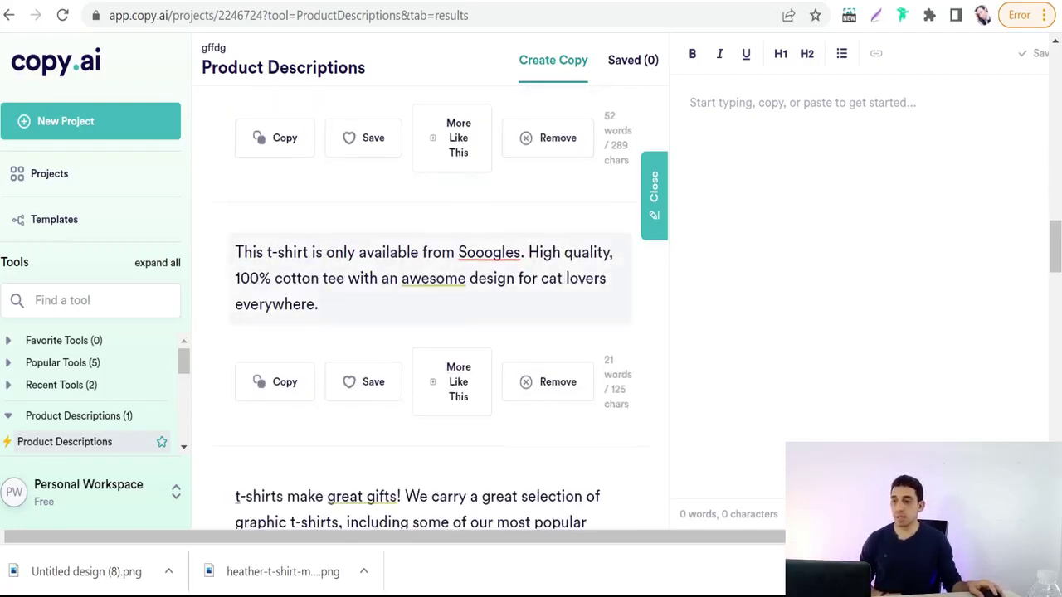
{"action": "scroll", "coordinate": [431, 331], "scroll_direction": "down", "scroll_amount": 2}
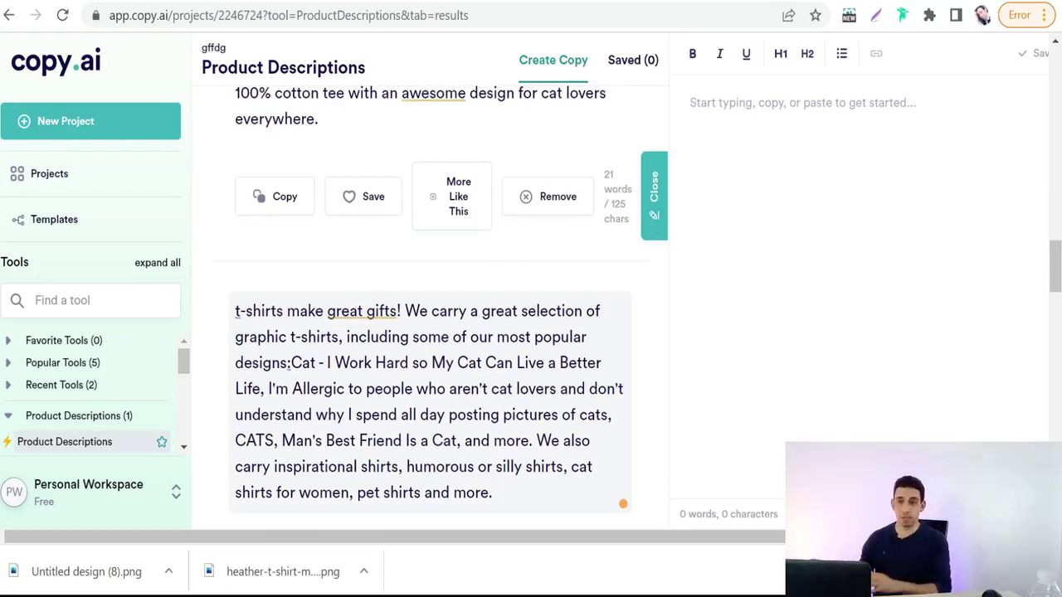
{"action": "scroll", "coordinate": [304, 434], "scroll_direction": "down", "scroll_amount": 10}
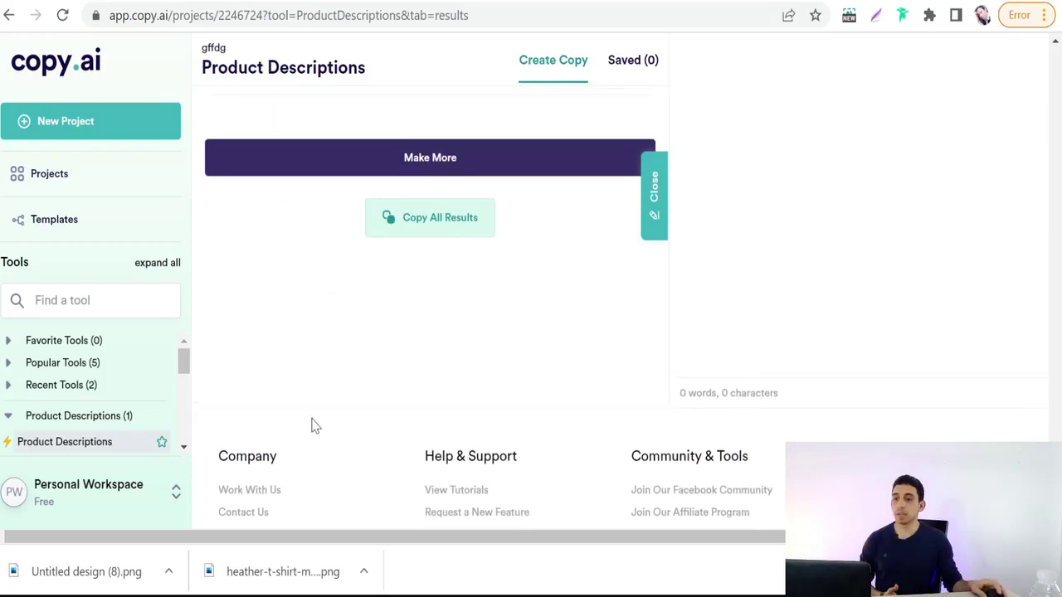
{"action": "scroll", "coordinate": [311, 425], "scroll_direction": "up", "scroll_amount": 4}
{"action": "scroll", "coordinate": [324, 360], "scroll_direction": "up", "scroll_amount": 2}
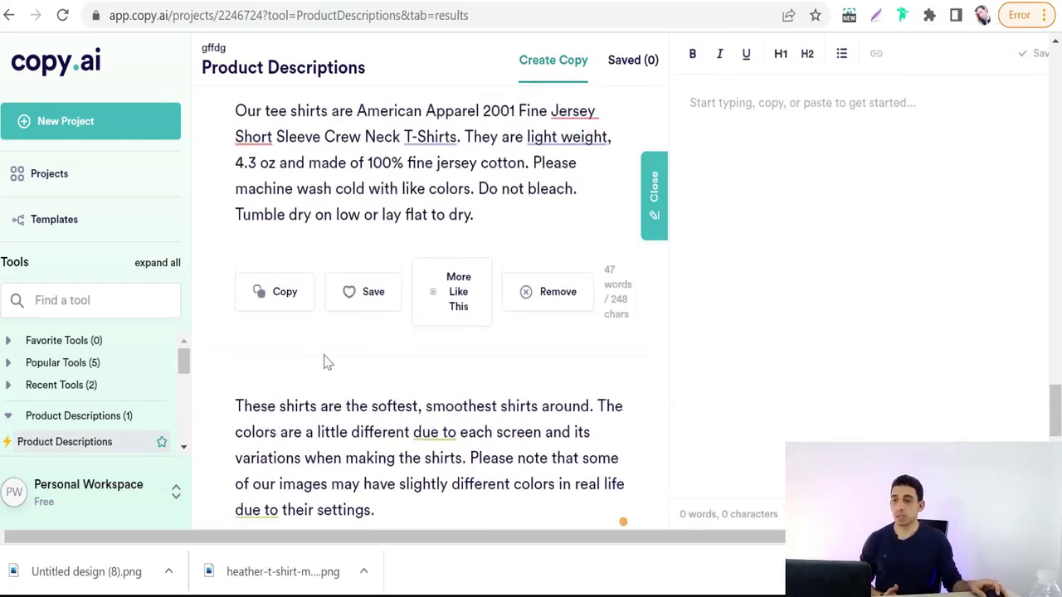
{"action": "scroll", "coordinate": [325, 360], "scroll_direction": "up", "scroll_amount": 10}
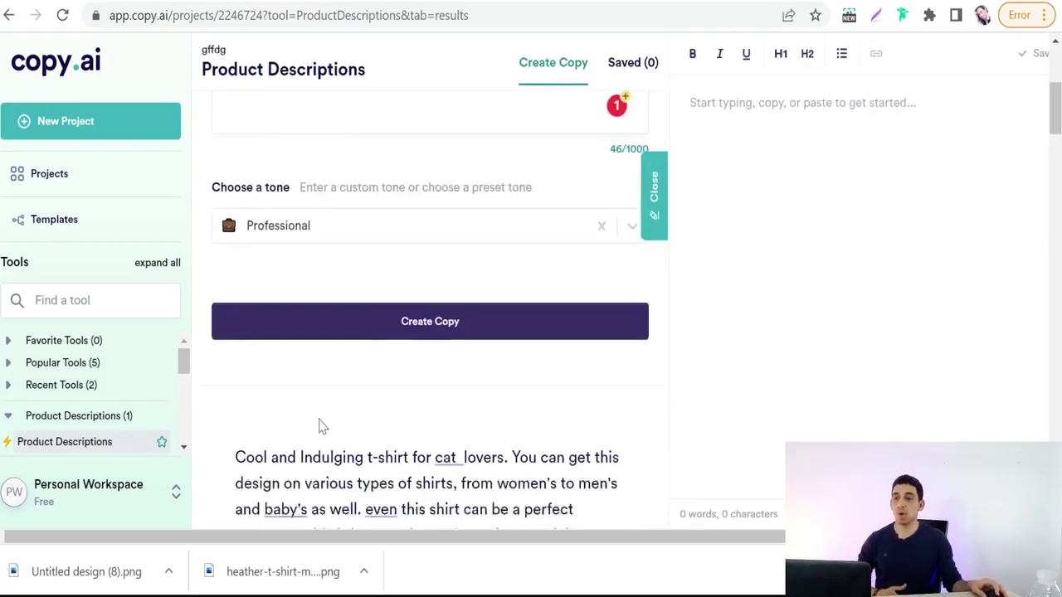
{"action": "scroll", "coordinate": [323, 425], "scroll_direction": "down", "scroll_amount": 10}
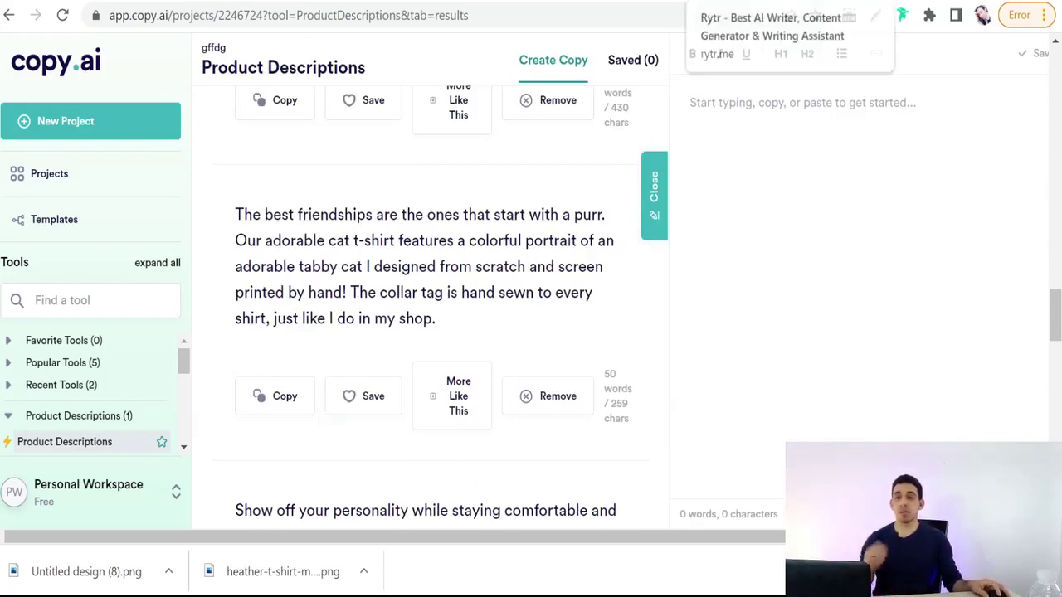
Switch to Rytr and choose Product Description as the use case.
{"action": "left_click", "coordinate": [903, 14]}
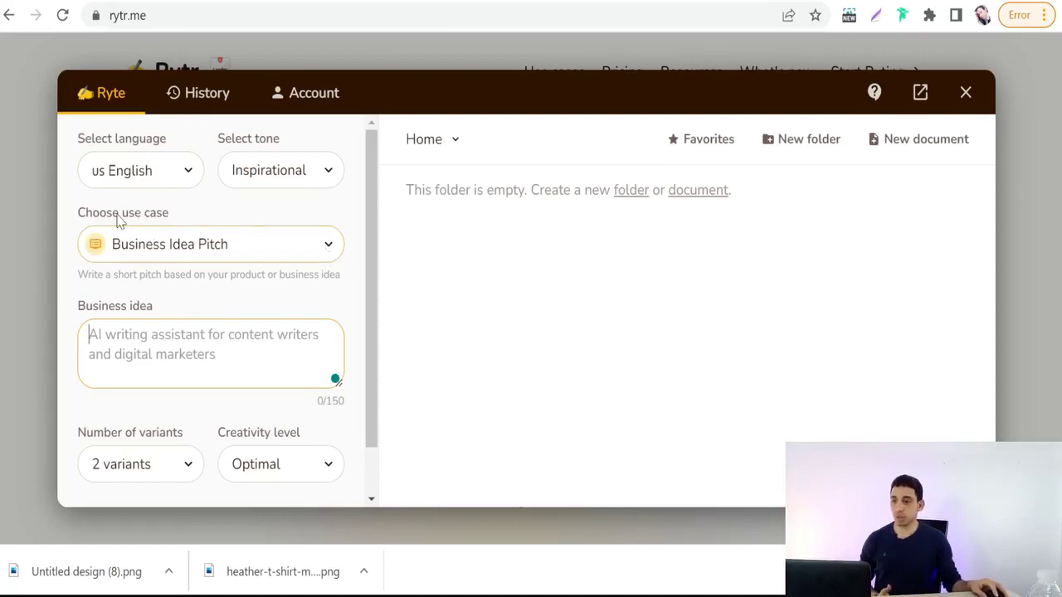
{"action": "left_click", "coordinate": [330, 252]}
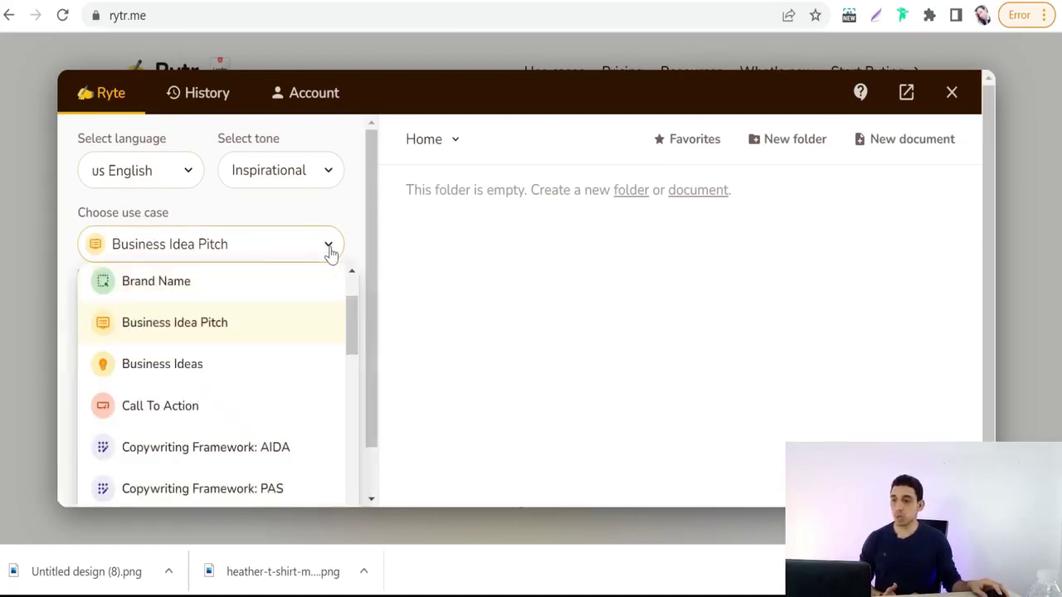
{"action": "scroll", "coordinate": [180, 332], "scroll_direction": "down", "scroll_amount": 2}
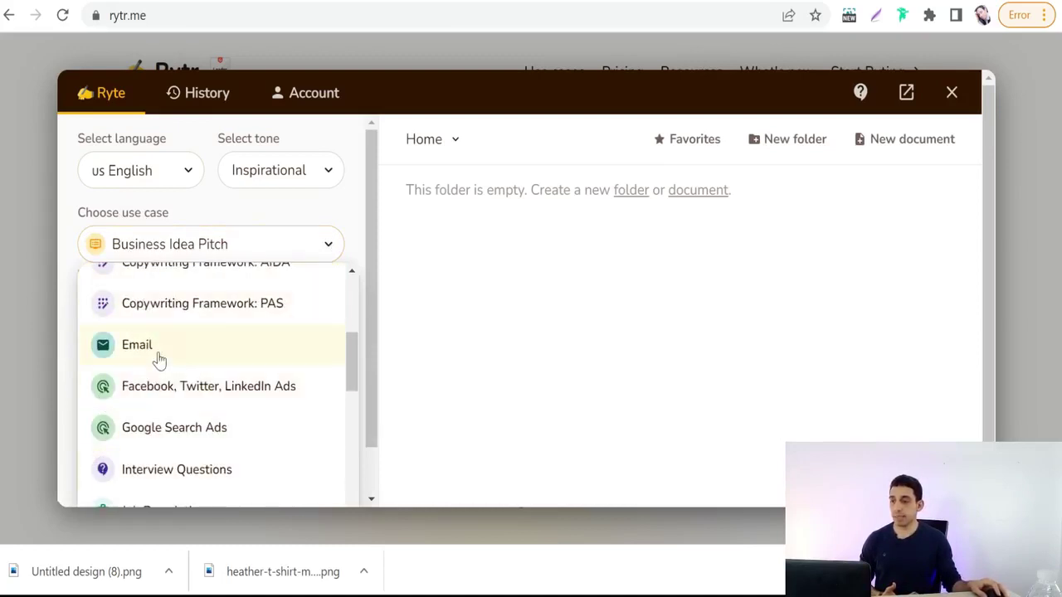
{"action": "scroll", "coordinate": [157, 365], "scroll_direction": "down", "scroll_amount": 1}
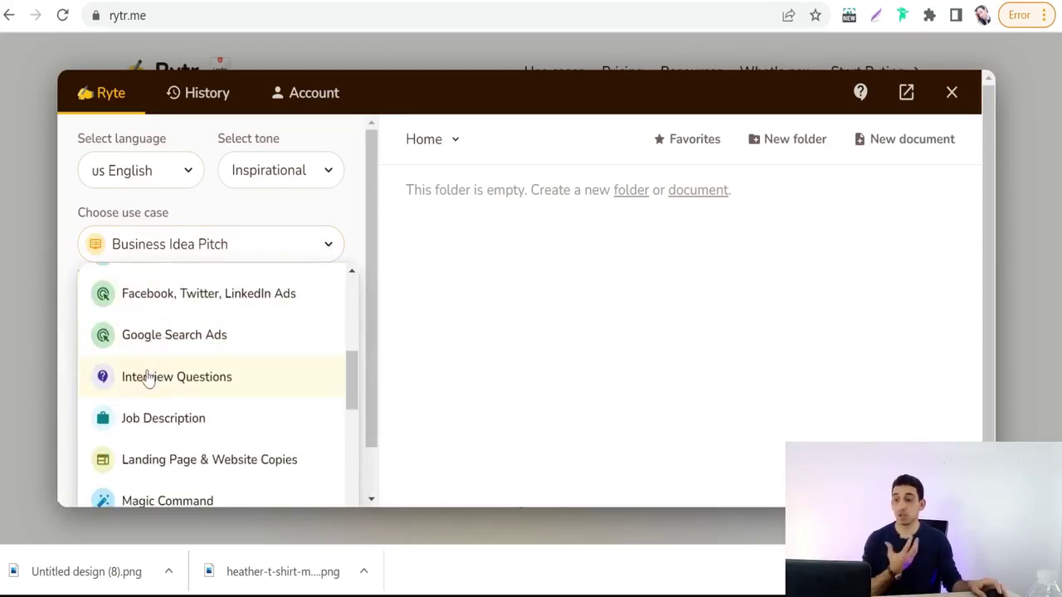
{"action": "scroll", "coordinate": [145, 378], "scroll_direction": "up", "scroll_amount": 5}
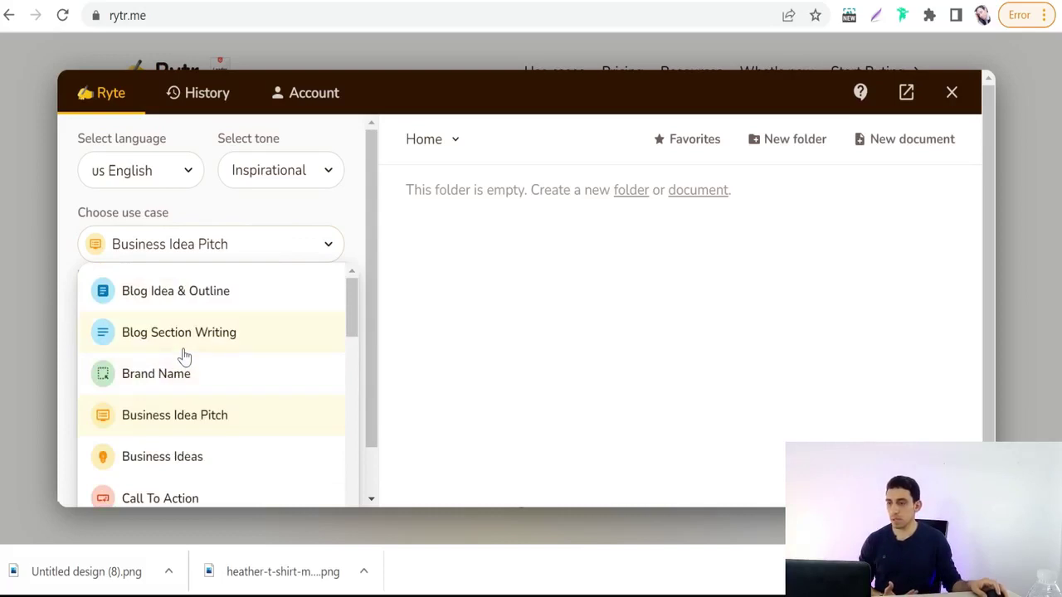
{"action": "scroll", "coordinate": [183, 355], "scroll_direction": "down", "scroll_amount": 6}
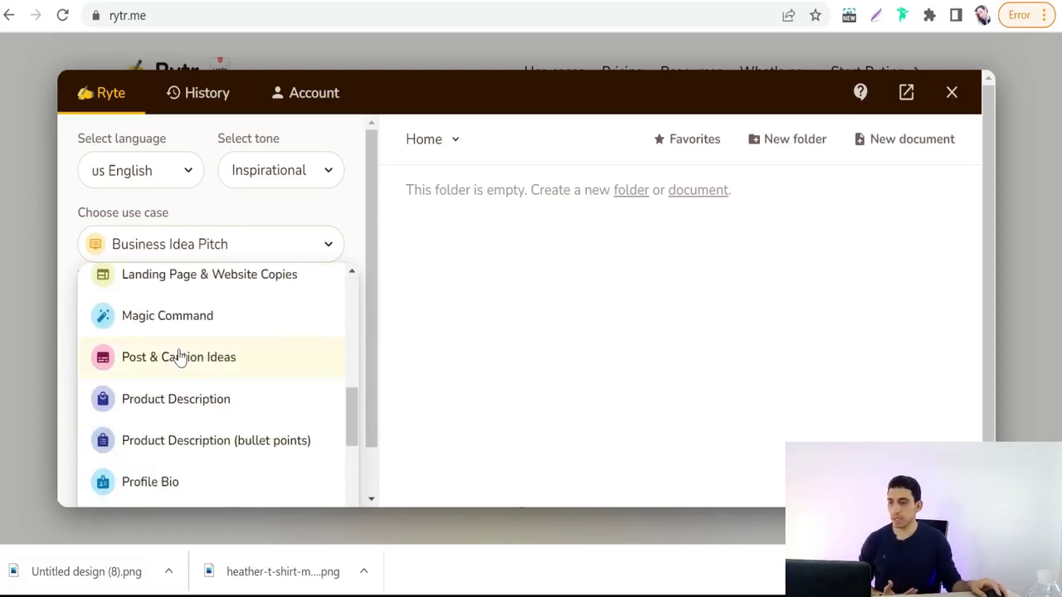
{"action": "left_click", "coordinate": [147, 402]}
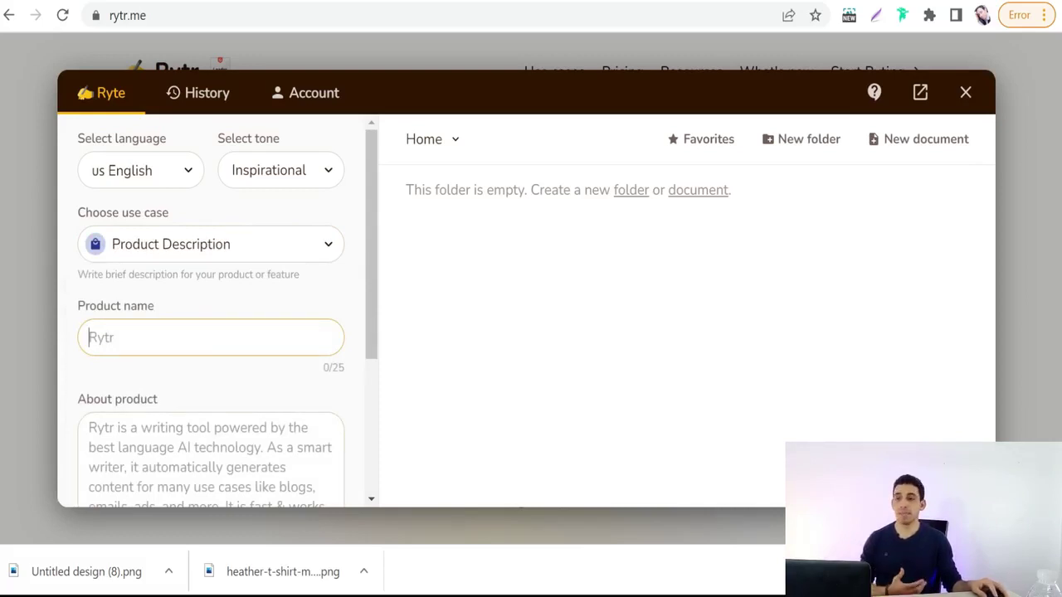
Enter "t-shirt" as the product name for the Rytr description.
{"action": "type", "text": "t-sh"}
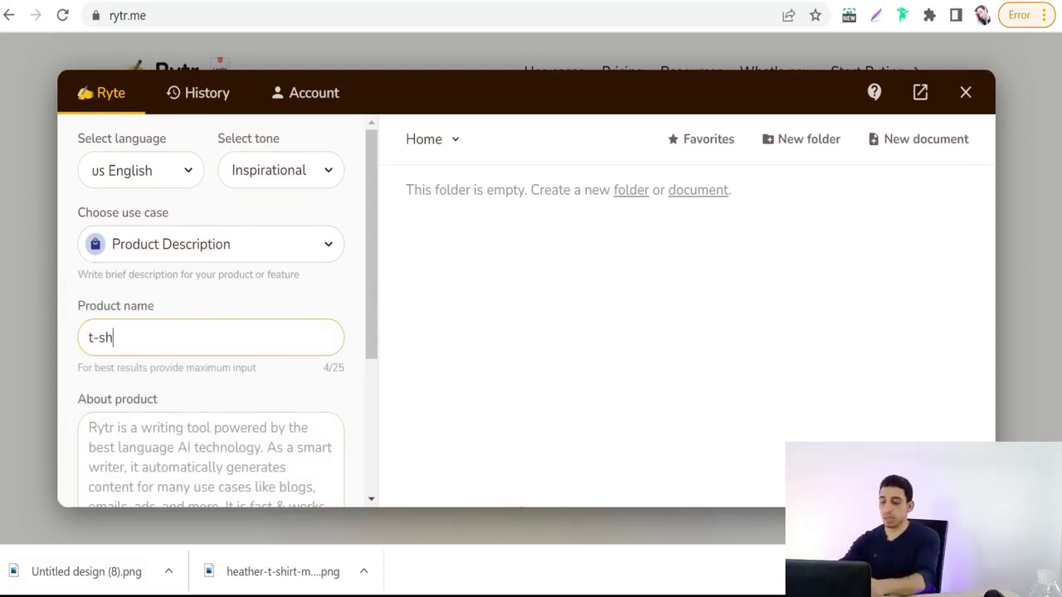
{"action": "type", "text": "irt"}
{"action": "scroll", "coordinate": [212, 307], "scroll_direction": "down", "scroll_amount": 1}
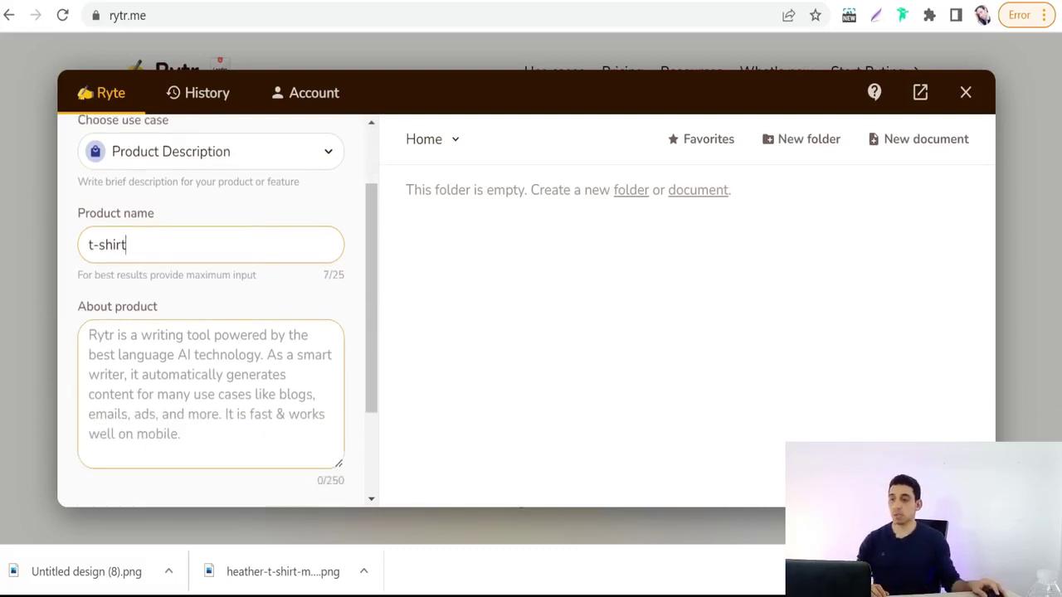
Describe the product as "t-shirt features an awesome design for dog lover" and generate the description.
{"action": "left_click", "coordinate": [335, 460]}
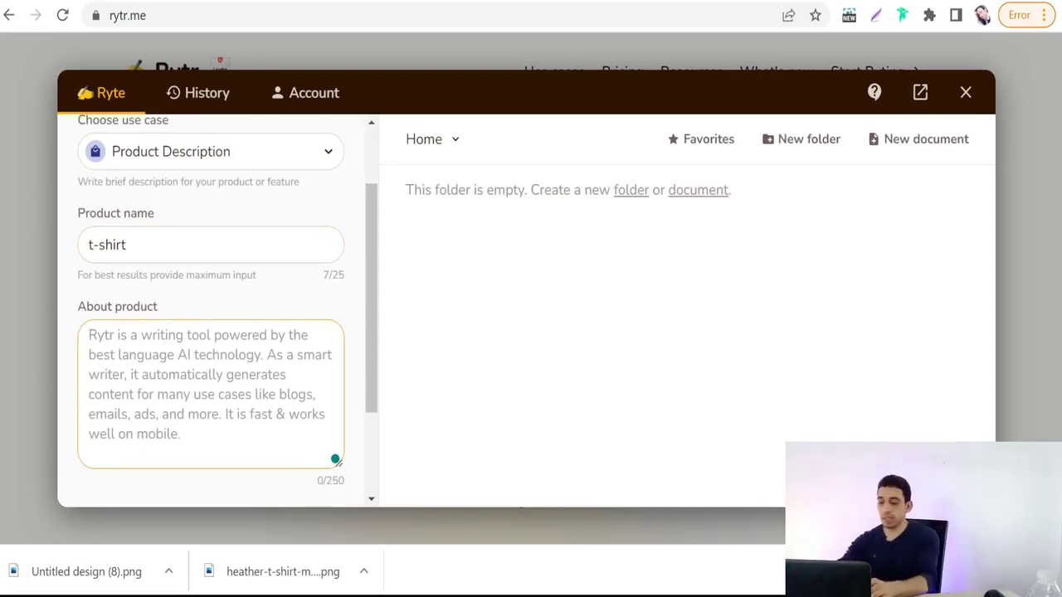
{"action": "type", "text": "t-shirt "}
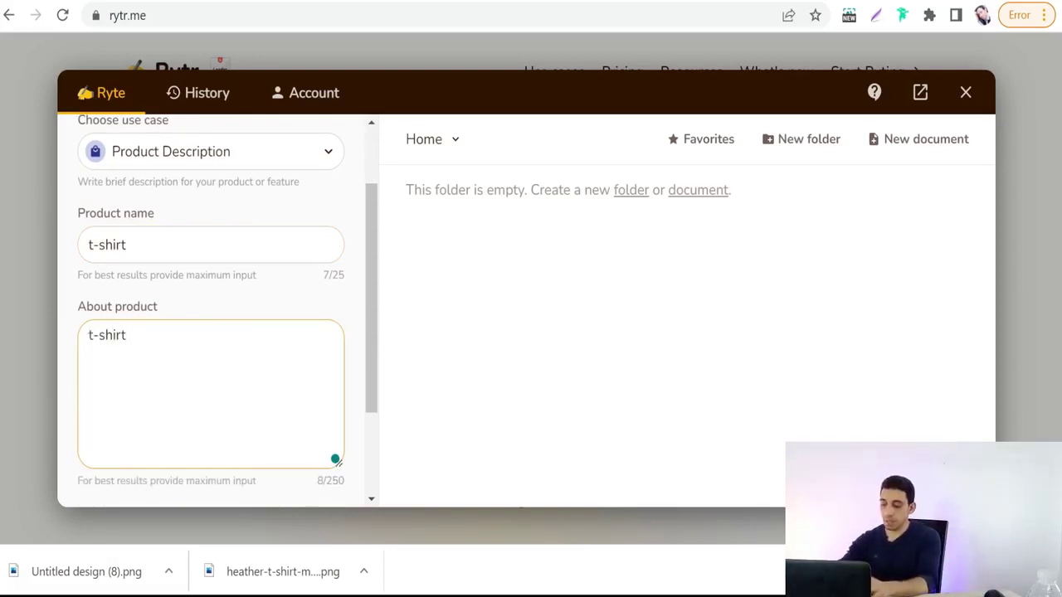
{"action": "type", "text": "features a"}
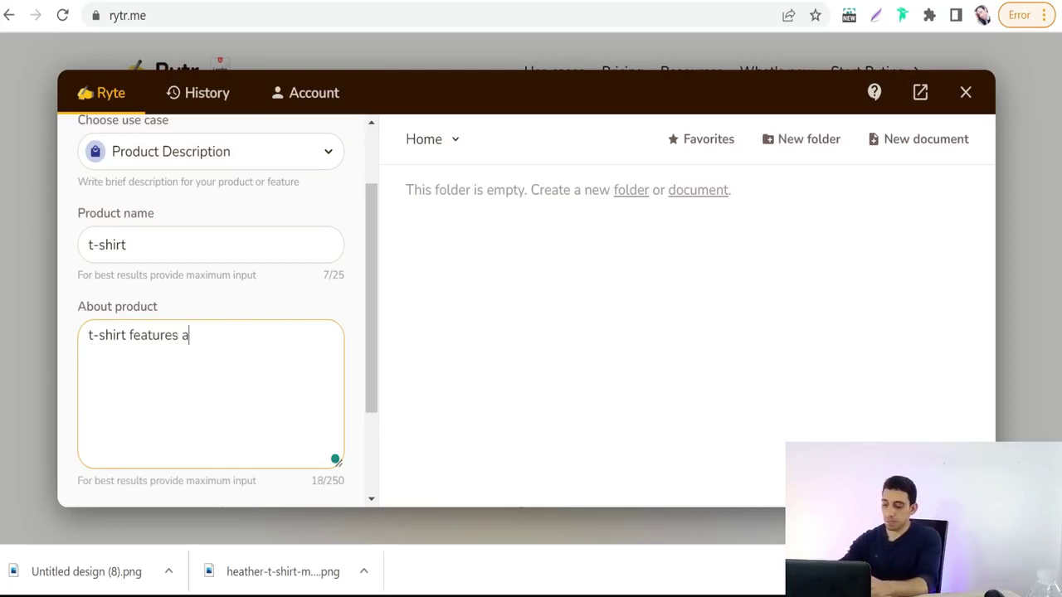
{"action": "type", "text": "n awesome "}
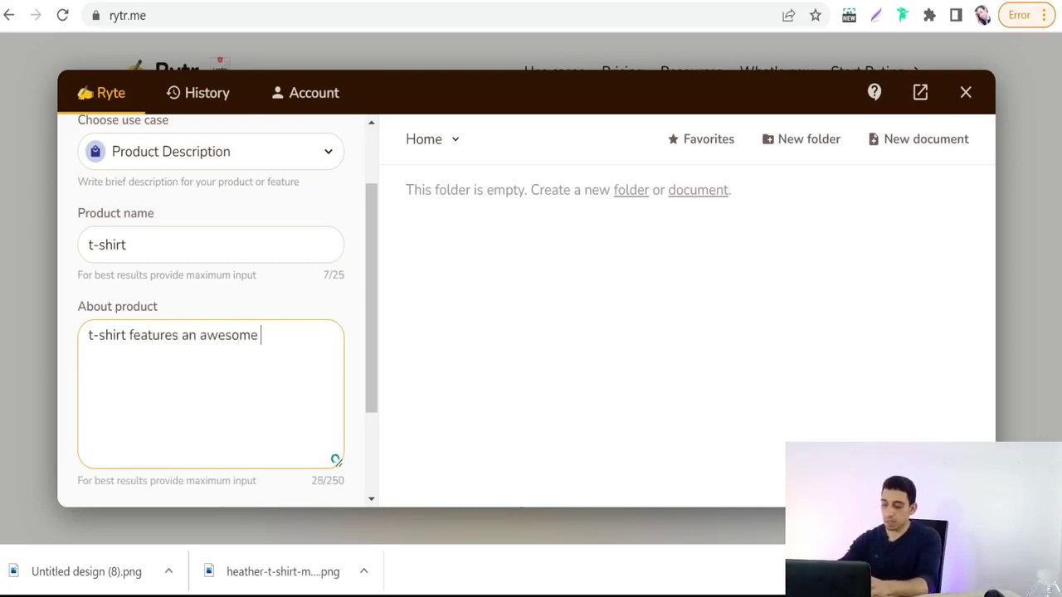
{"action": "type", "text": "design for dog l"}
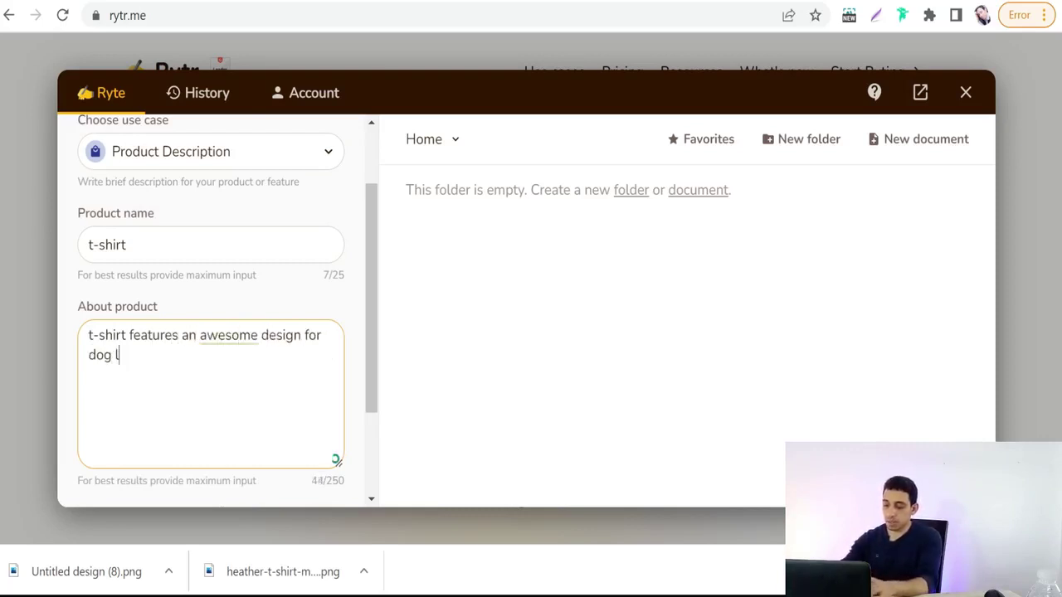
{"action": "type", "text": "over"}
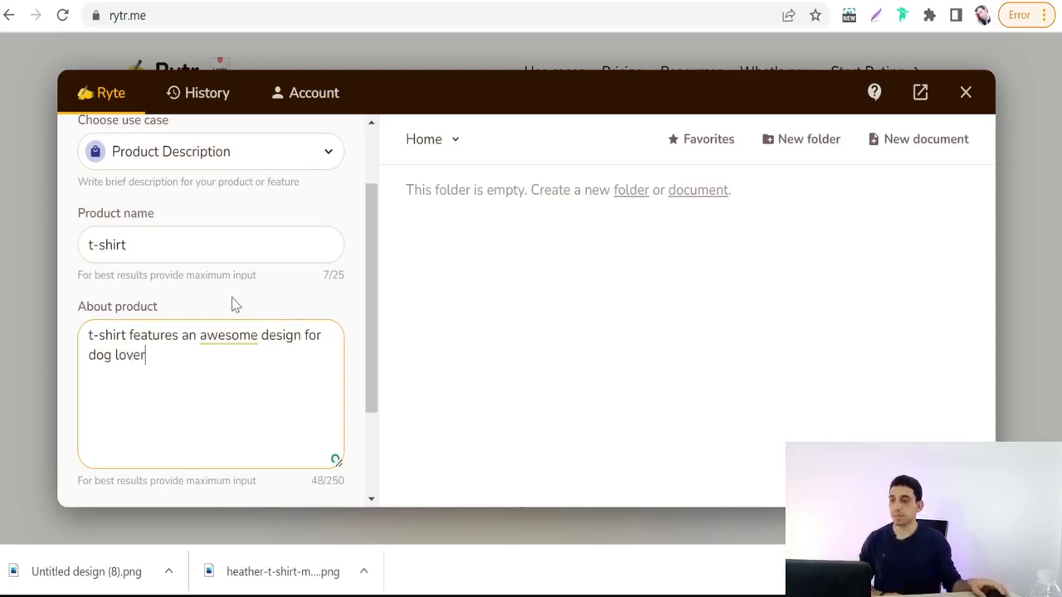
{"action": "scroll", "coordinate": [235, 304], "scroll_direction": "down", "scroll_amount": 2}
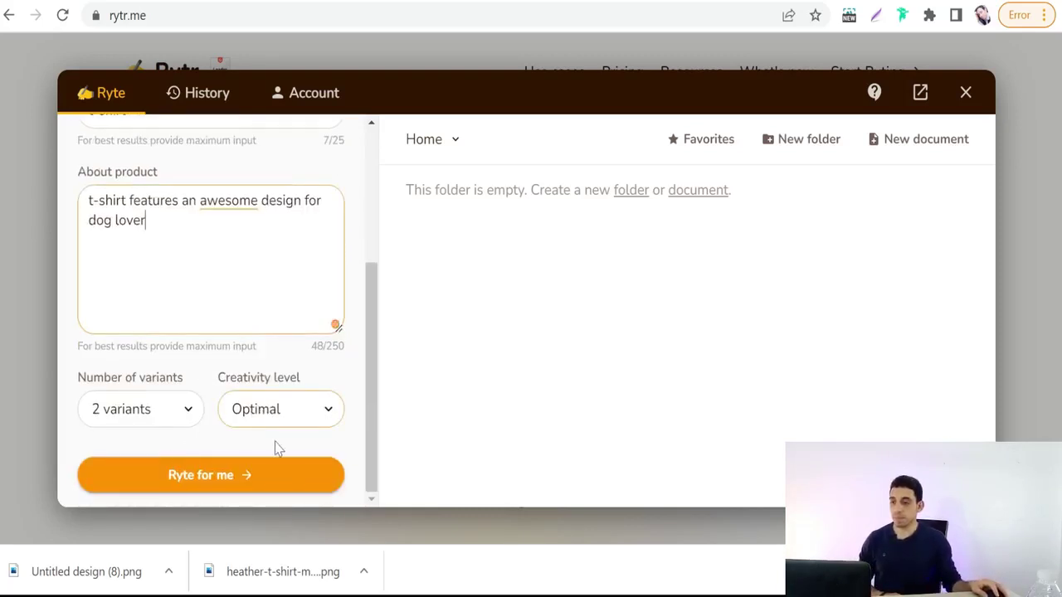
{"action": "left_click", "coordinate": [205, 478]}
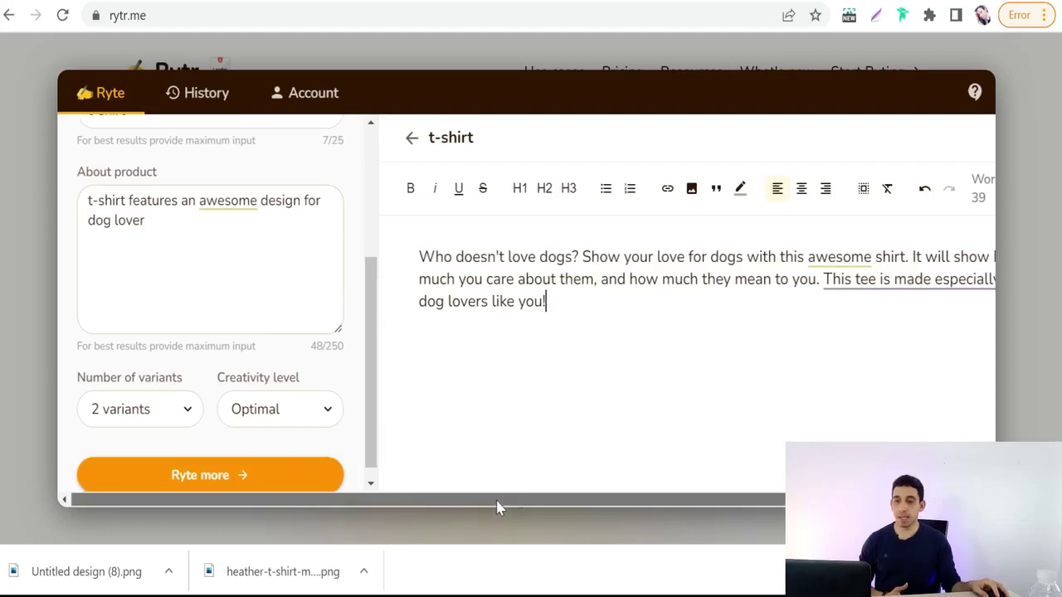
Copy the entire generated t-shirt description from the Rytr document.
{"action": "left_click_drag", "start_coordinate": [496, 506], "coordinate": [611, 505]}
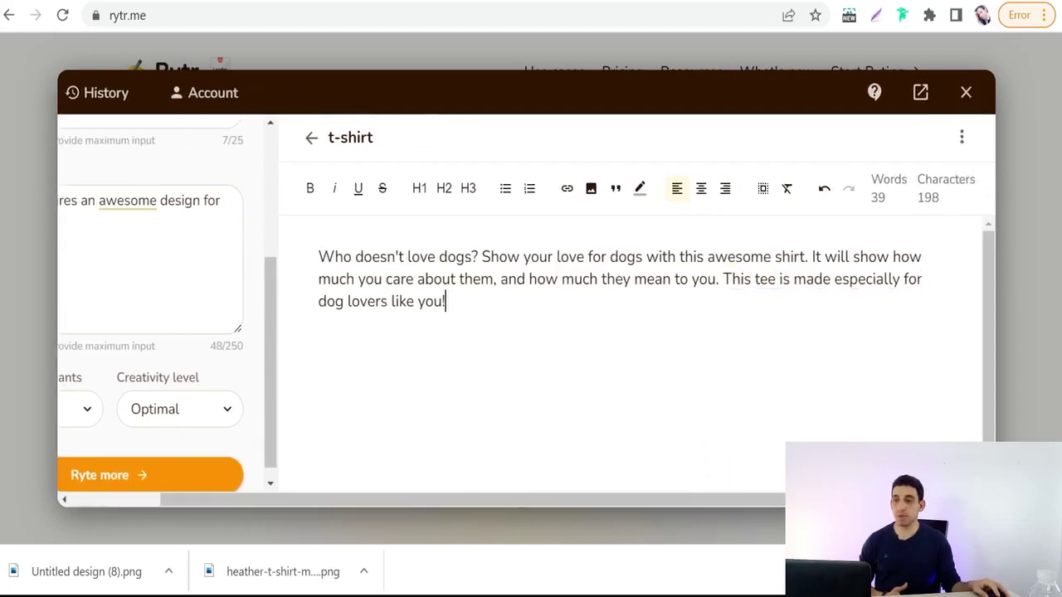
{"action": "key", "text": "ctrl+Home"}
{"action": "key", "text": "shift+Right"}
{"action": "key", "text": "shift+Right"}
{"action": "key", "text": "shift+Right"}
{"action": "key", "text": "shift+Right"}
{"action": "key", "text": "shift+Right"}
{"action": "key", "text": "shift+Right"}
{"action": "key", "text": "shift+Right"}
{"action": "key", "text": "shift+Right"}
{"action": "key", "text": "shift+Right"}
{"action": "key", "text": "shift+Right"}
{"action": "key", "text": "shift+Right"}
{"action": "key", "text": "shift+Right"}
{"action": "key", "text": "shift+Right"}
{"action": "key", "text": "shift+Right"}
{"action": "key", "text": "shift+Right"}
{"action": "key", "text": "shift+Right"}
{"action": "key", "text": "shift+Right"}
{"action": "key", "text": "shift+Right"}
{"action": "key", "text": "shift+Right"}
{"action": "key", "text": "shift+Right"}
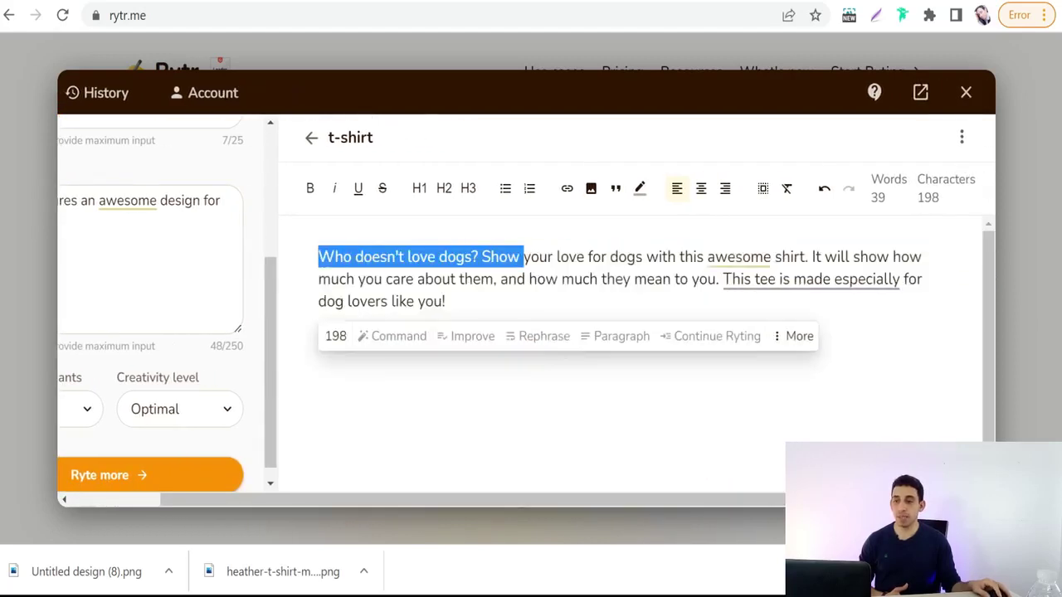
{"action": "key", "text": "ctrl+a"}
{"action": "key", "text": "ctrl+c"}
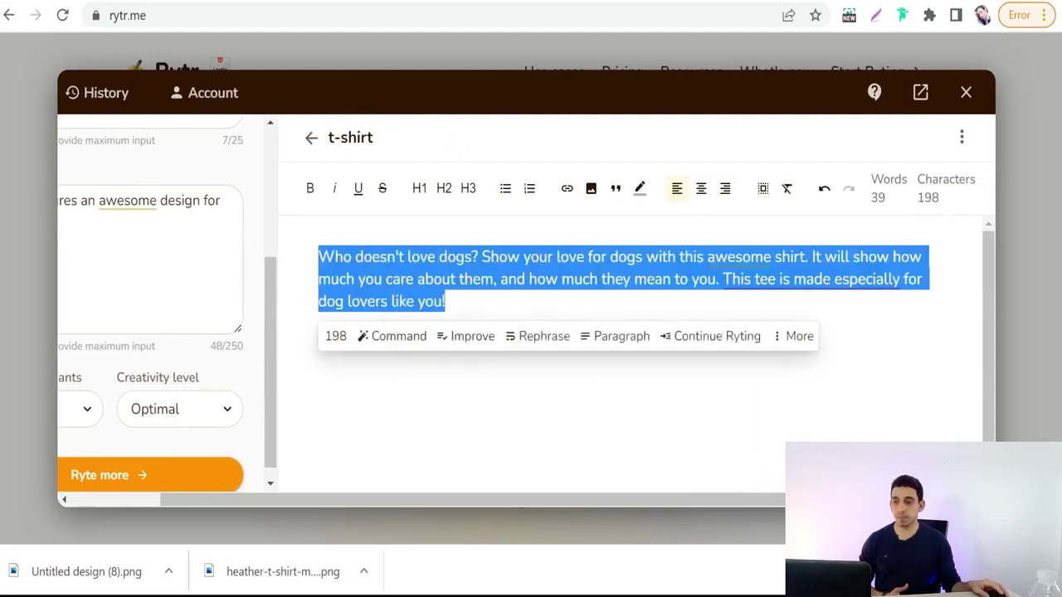
{"action": "right_click", "coordinate": [468, 258]}
{"action": "left_click", "coordinate": [502, 265]}
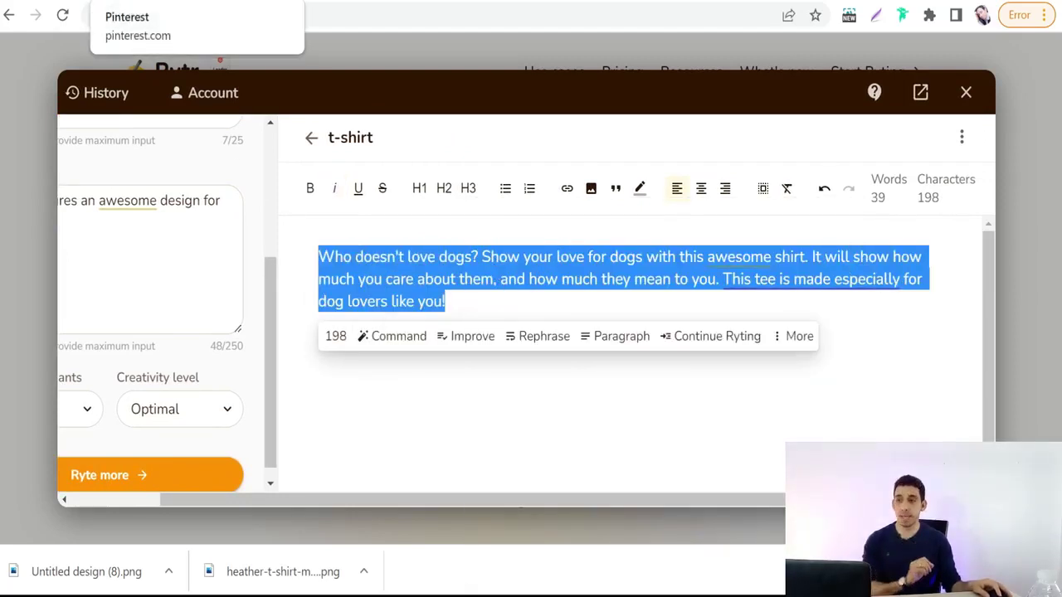
Switch to the Pinterest Pin builder and paste the copied text as the Pin's description.
{"action": "left_click", "coordinate": [166, 3]}
{"action": "scroll", "coordinate": [561, 230], "scroll_direction": "up", "scroll_amount": 1}
{"action": "left_click", "coordinate": [581, 278]}
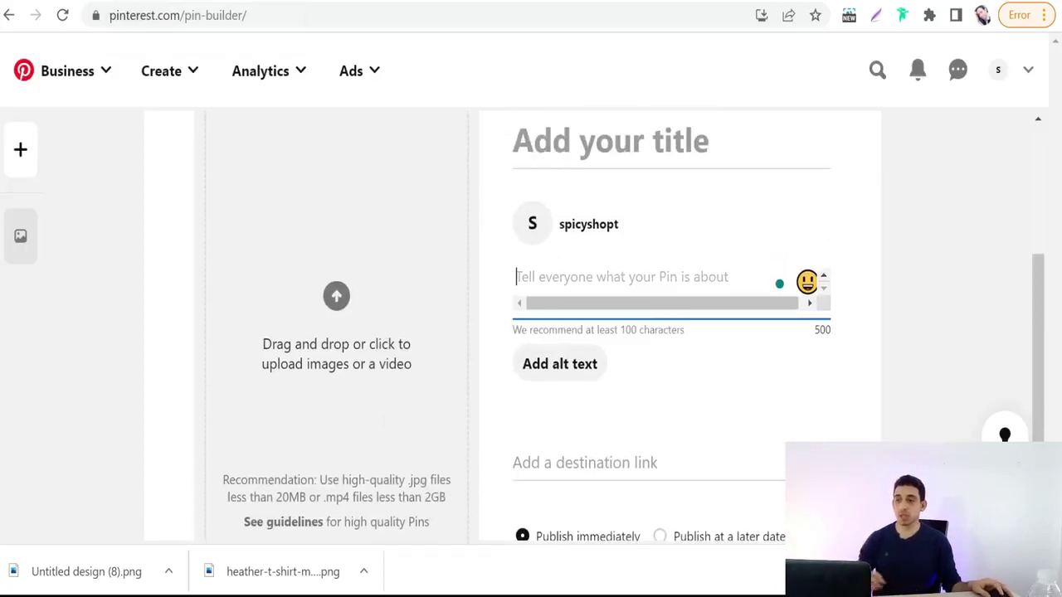
{"action": "key", "text": "ctrl+v"}
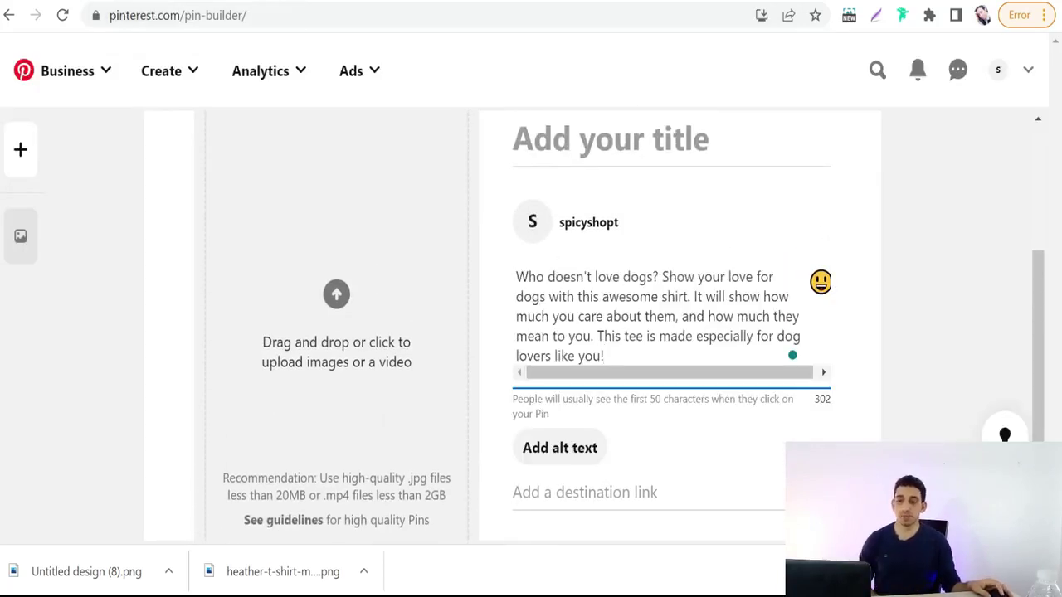
Give the Pin the title "Dog lover T-shirt".
{"action": "scroll", "coordinate": [552, 285], "scroll_direction": "up", "scroll_amount": 2}
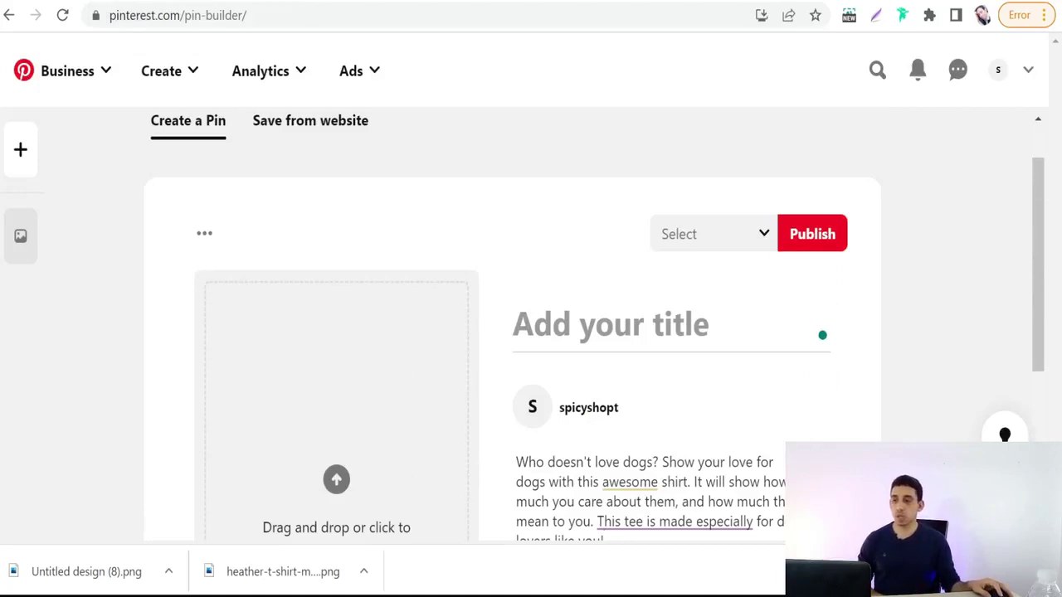
{"action": "left_click", "coordinate": [514, 324]}
{"action": "type", "text": "dog "}
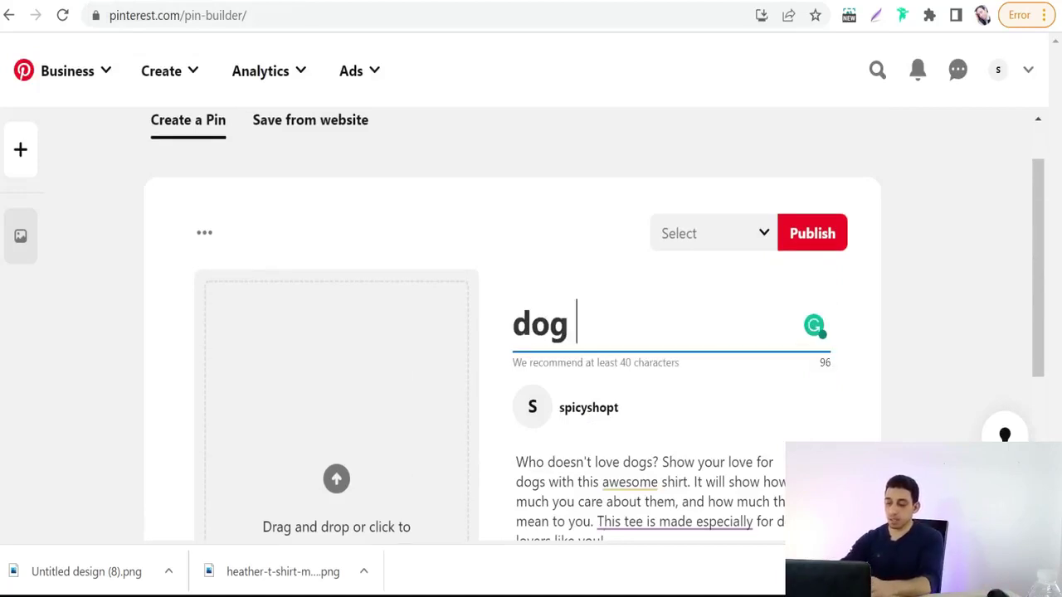
{"action": "type", "text": "lover t-shirt"}
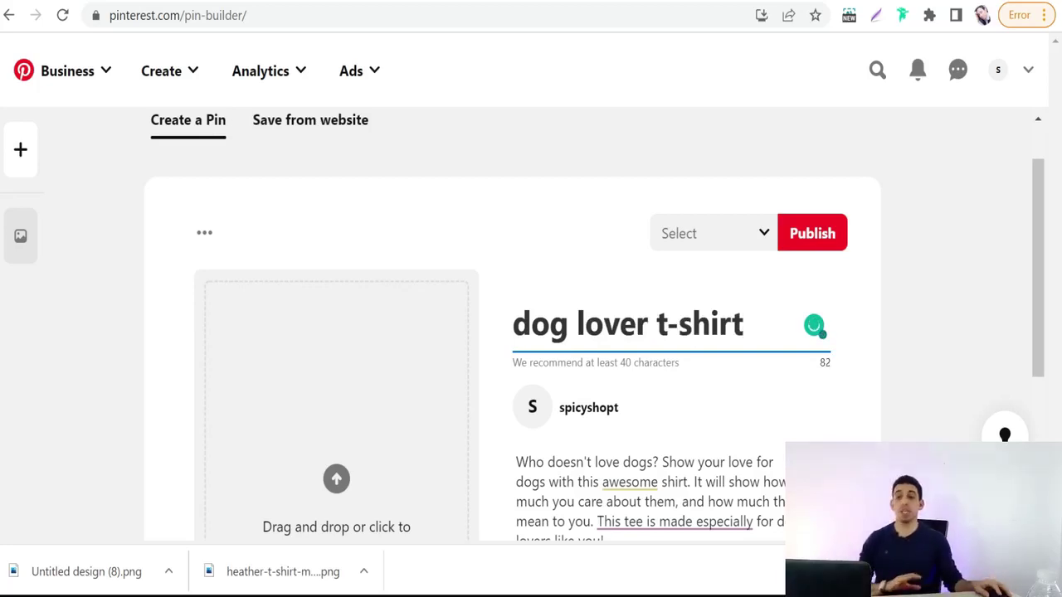
{"action": "key", "text": "BackSpace"}
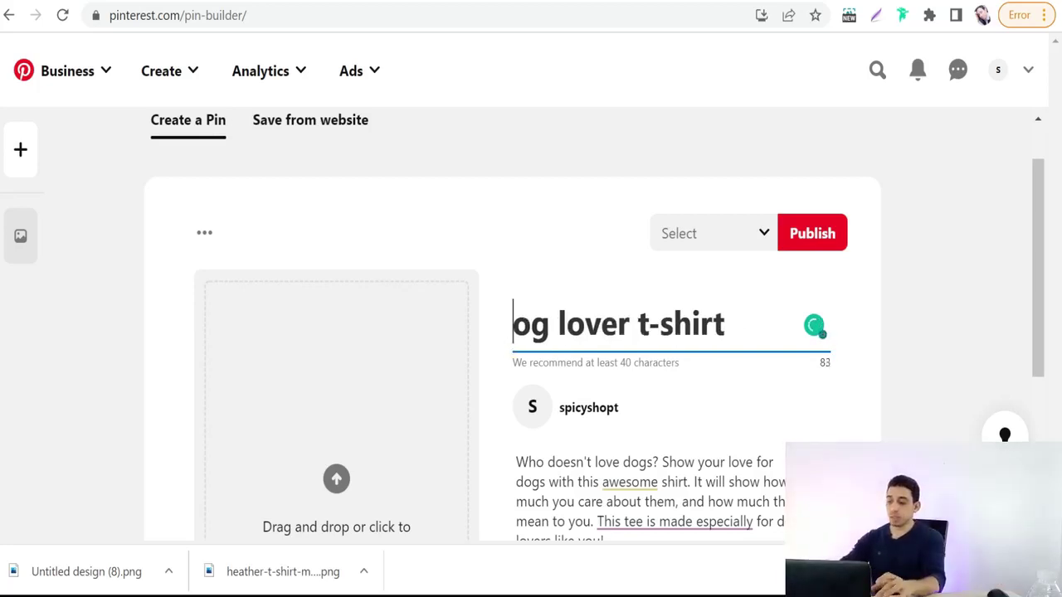
{"action": "type", "text": "D"}
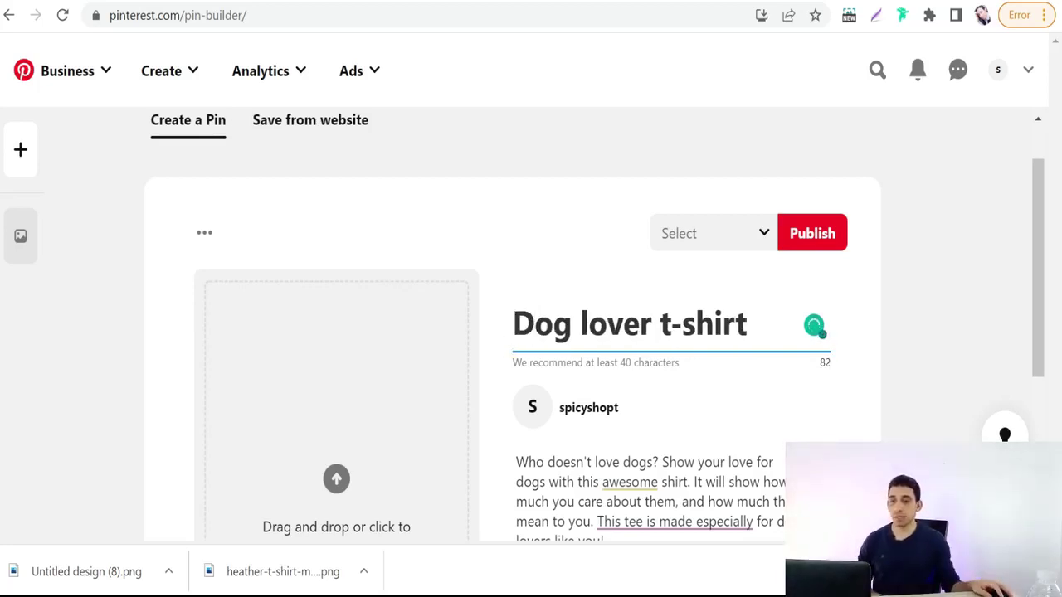
{"action": "left_click", "coordinate": [670, 324]}
{"action": "key", "text": "BackSpace"}
{"action": "type", "text": "T"}
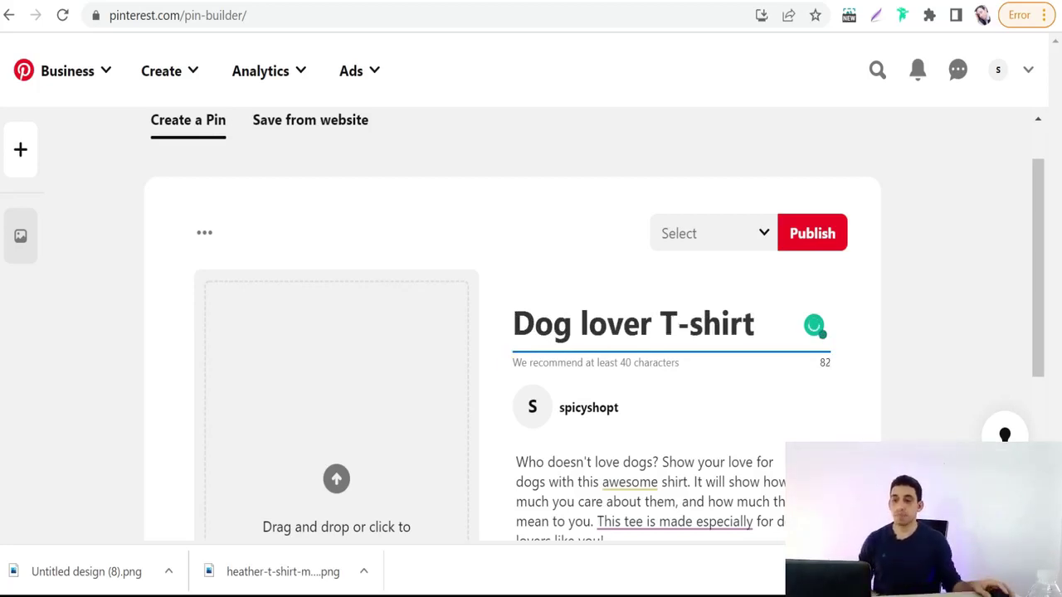
Add a blank line and start a new line below the Pin description text.
{"action": "scroll", "coordinate": [650, 384], "scroll_direction": "down", "scroll_amount": 2}
{"action": "left_click", "coordinate": [650, 384]}
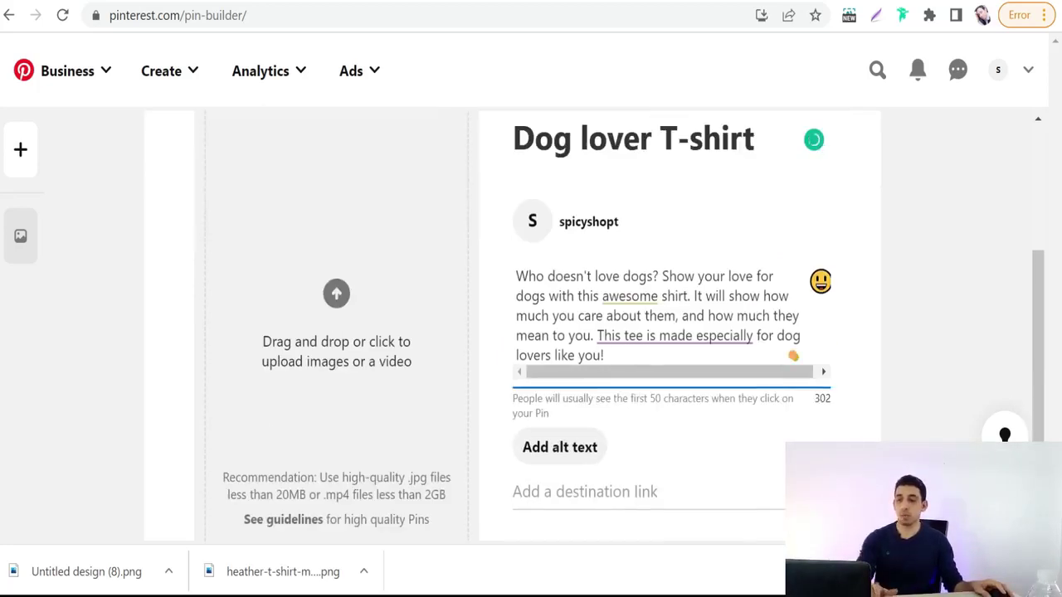
{"action": "key", "text": "Return"}
{"action": "key", "text": "Return"}
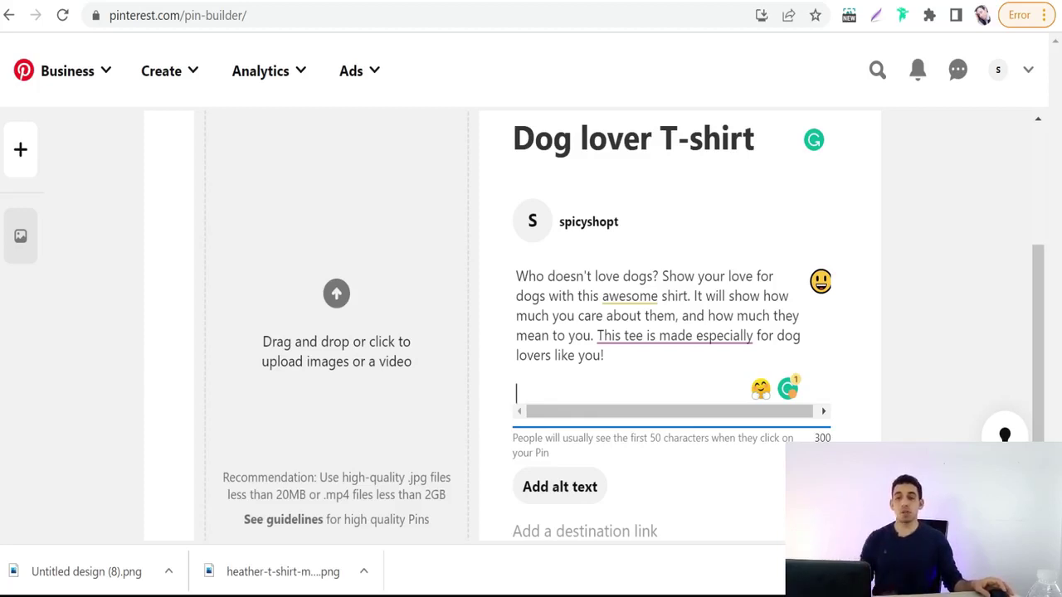
{"action": "scroll", "coordinate": [557, 282], "scroll_direction": "up", "scroll_amount": 2}
{"action": "scroll", "coordinate": [563, 426], "scroll_direction": "down", "scroll_amount": 2}
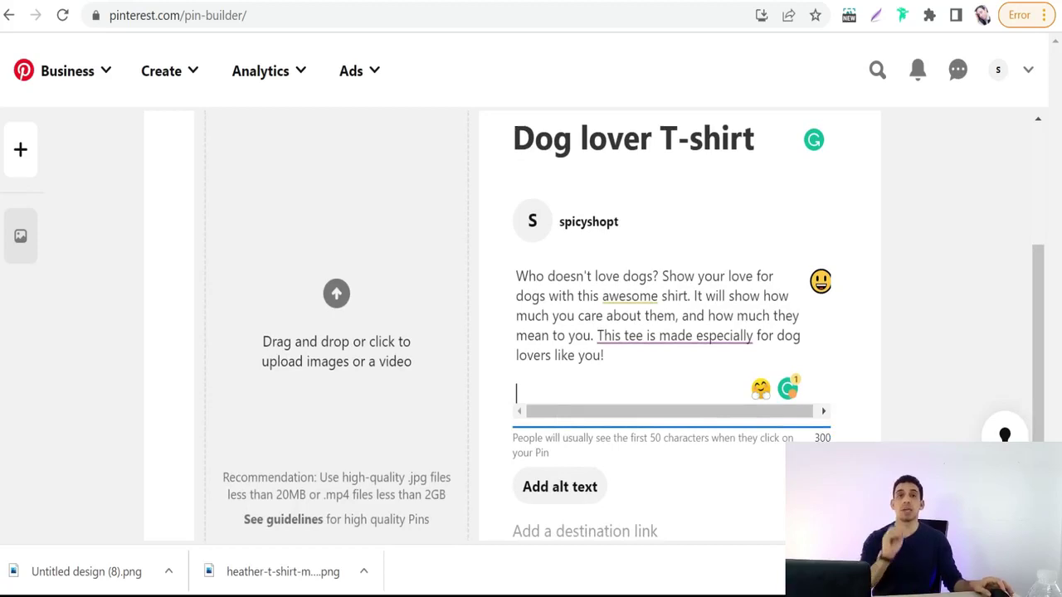
{"action": "scroll", "coordinate": [585, 356], "scroll_direction": "up", "scroll_amount": 1}
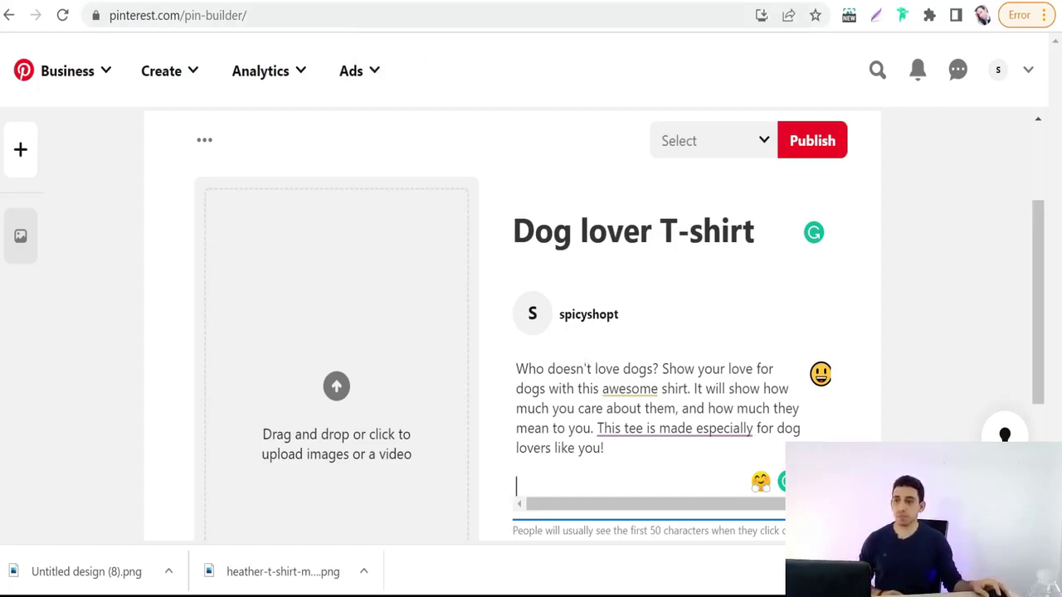
Switch to the open t-shirt design Pin's page and check Pinterest's search suggestions for "tshirt swimm".
{"action": "key", "text": "ctrl+Tab"}
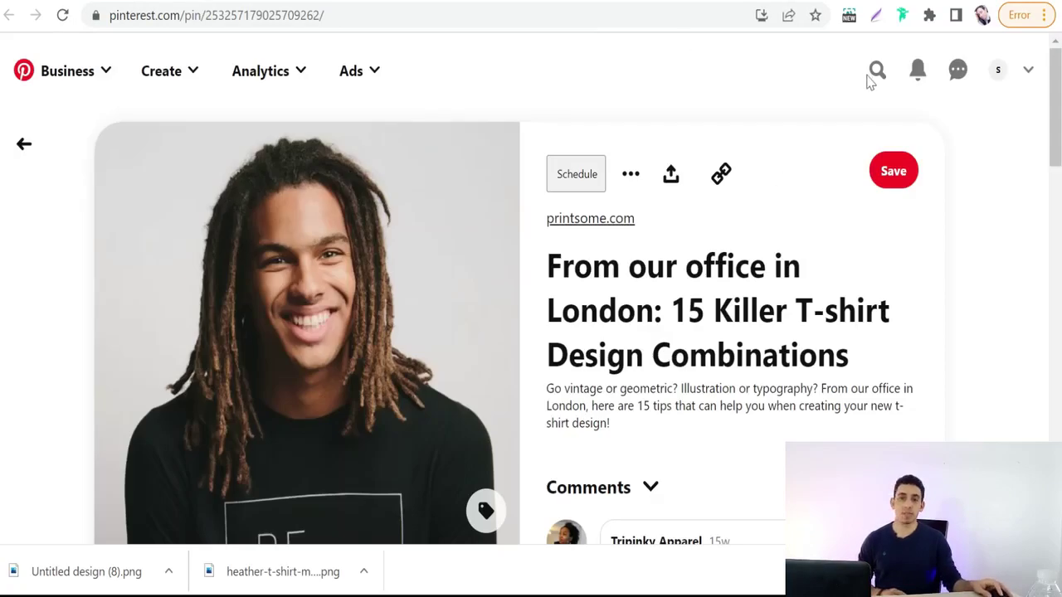
{"action": "left_click", "coordinate": [876, 73]}
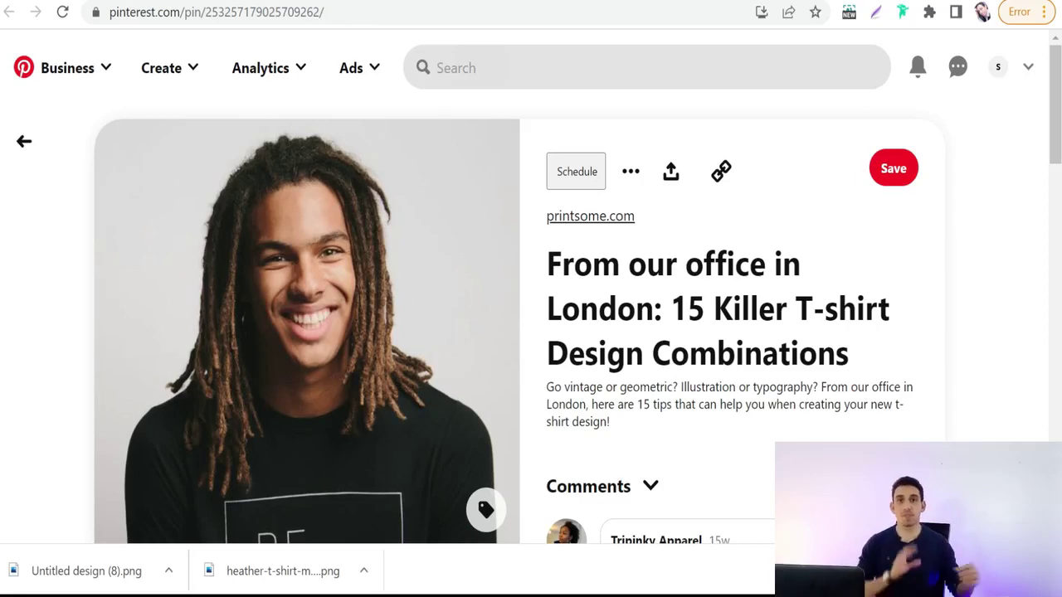
{"action": "left_click", "coordinate": [497, 67]}
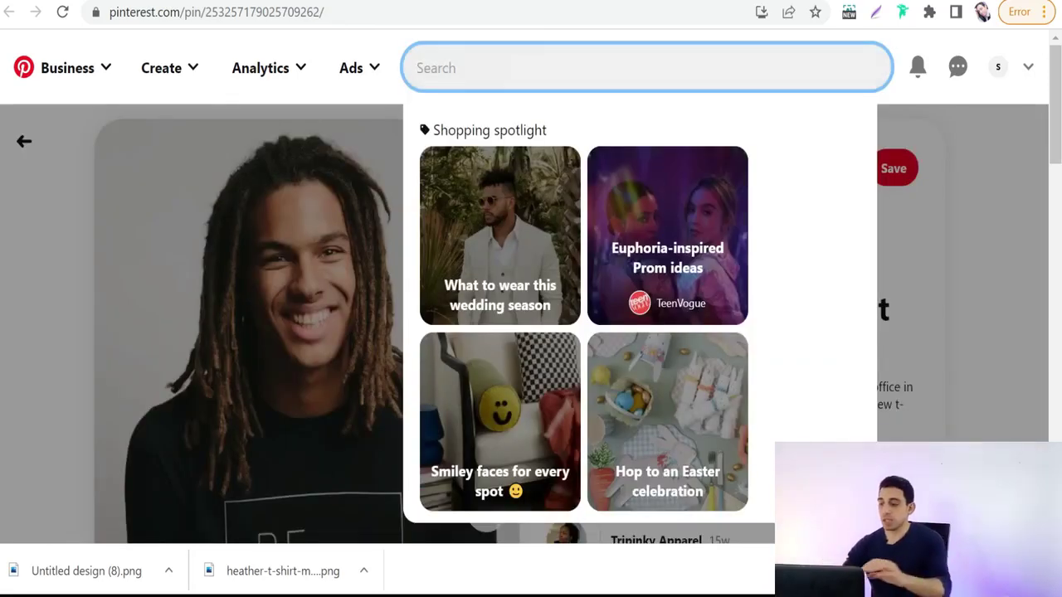
{"action": "type", "text": "tsh"}
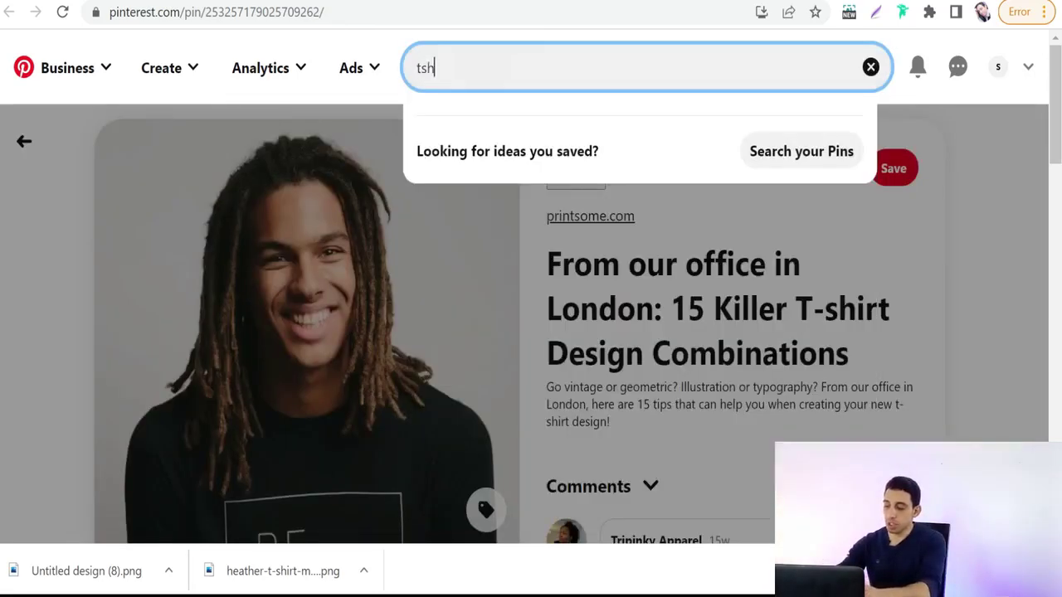
{"action": "type", "text": "irt swimm"}
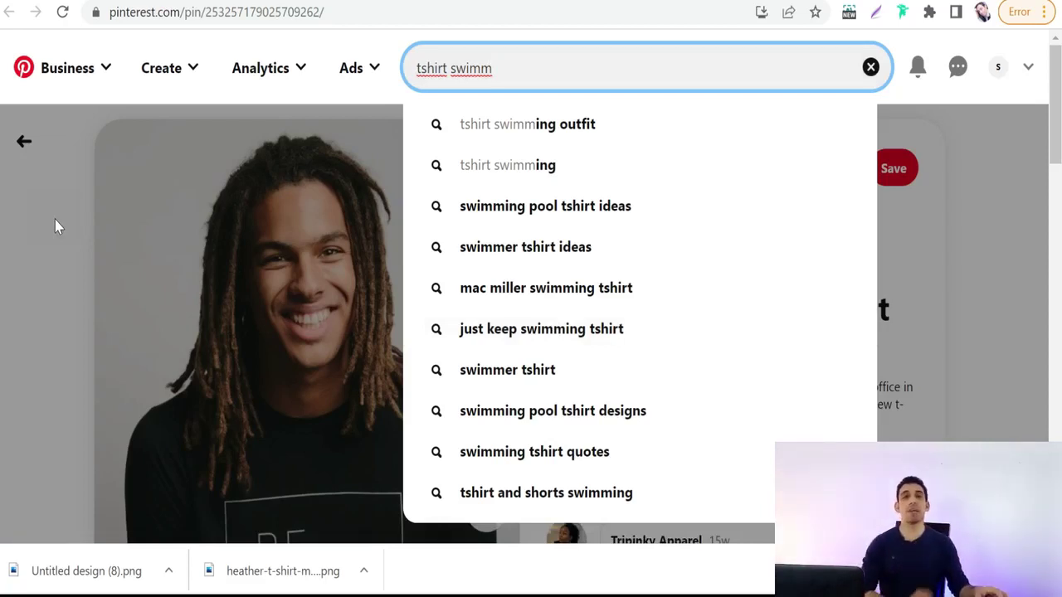
{"action": "left_click", "coordinate": [56, 233]}
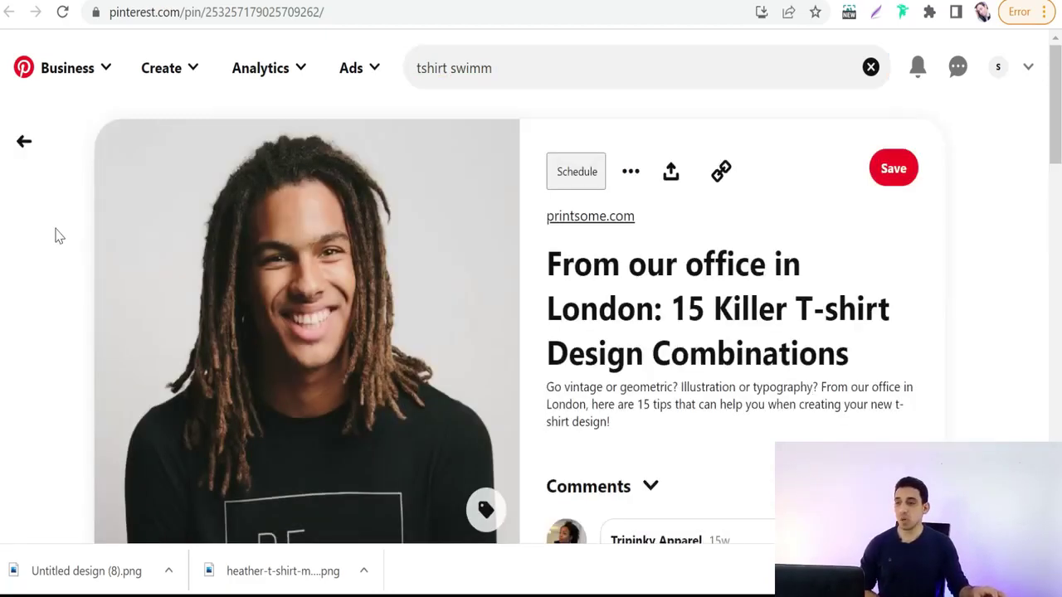
Open advanced ad creation for a new ad without selecting a Pin, and accept the Advertising Agreement.
{"action": "left_click", "coordinate": [193, 72]}
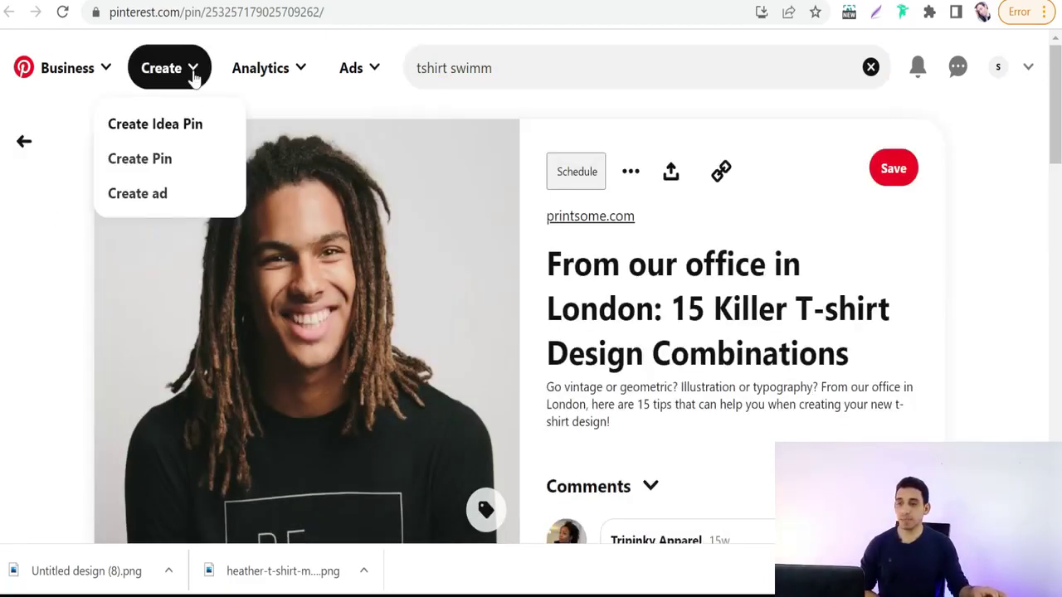
{"action": "left_click", "coordinate": [144, 199]}
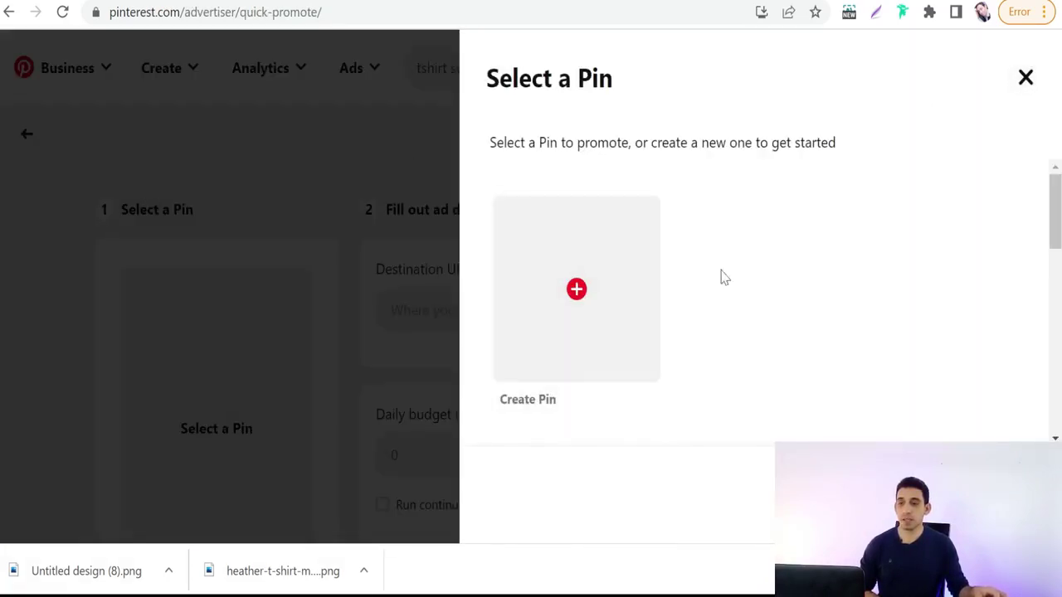
{"action": "left_click", "coordinate": [1026, 80]}
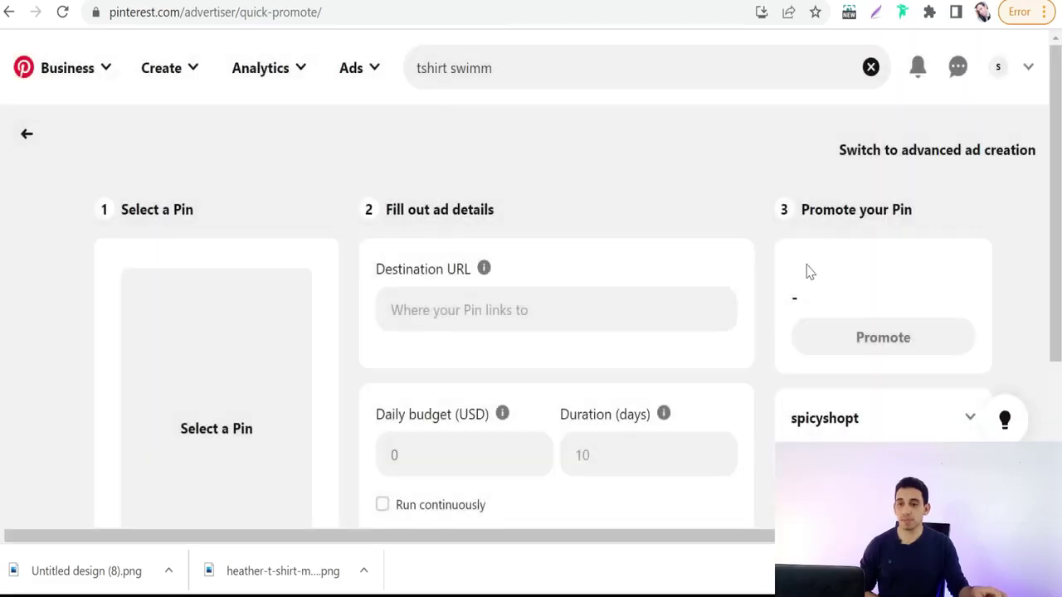
{"action": "left_click", "coordinate": [940, 162]}
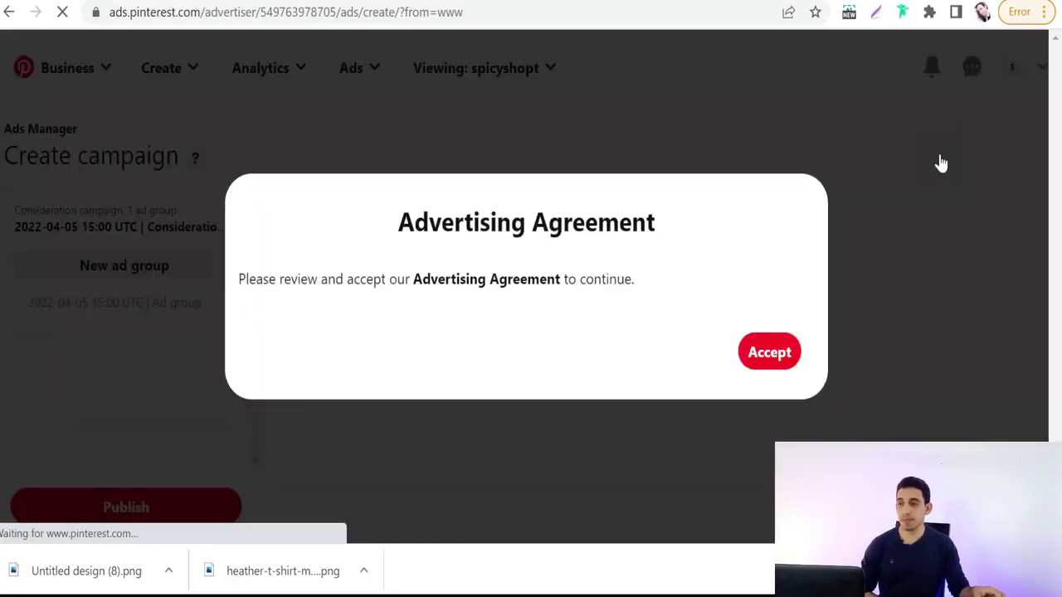
{"action": "left_click", "coordinate": [783, 355]}
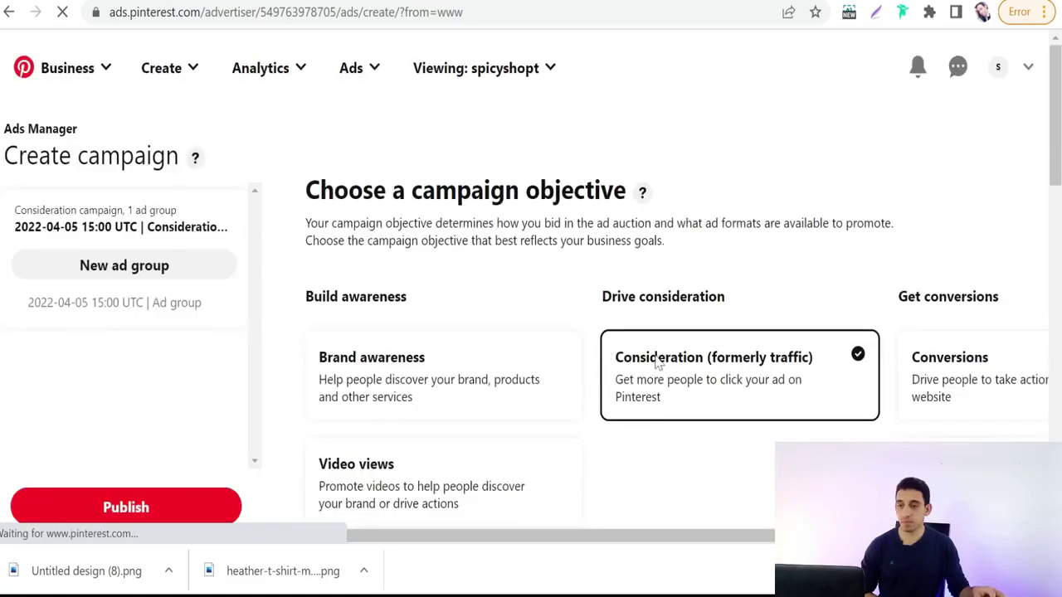
Keep the Consideration objective and default campaign details, and continue to the ad group setup.
{"action": "scroll", "coordinate": [430, 297], "scroll_direction": "down", "scroll_amount": 1}
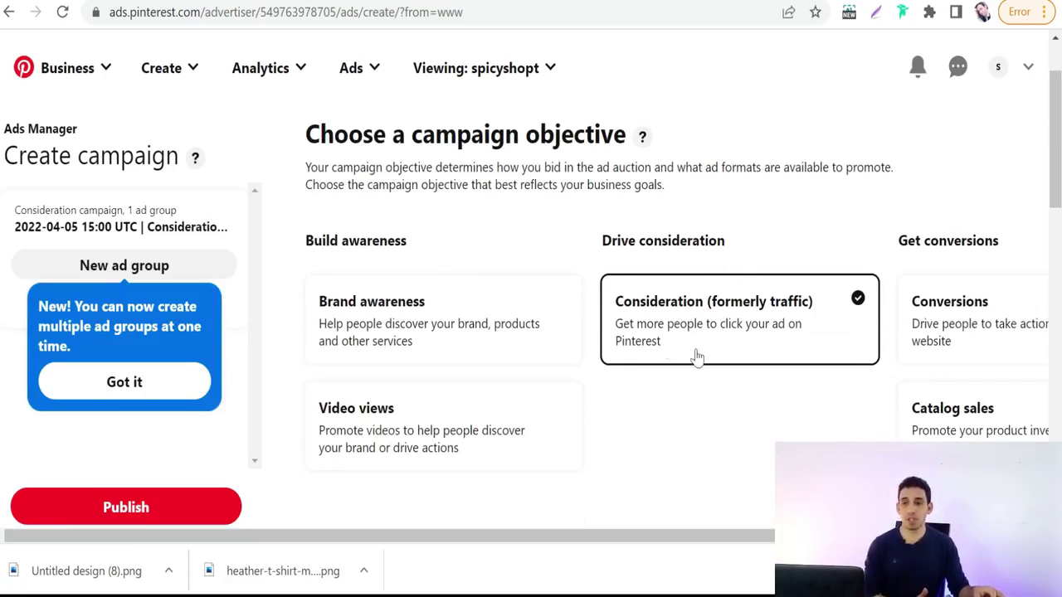
{"action": "scroll", "coordinate": [656, 306], "scroll_direction": "down", "scroll_amount": 2}
{"action": "scroll", "coordinate": [531, 311], "scroll_direction": "down", "scroll_amount": 7}
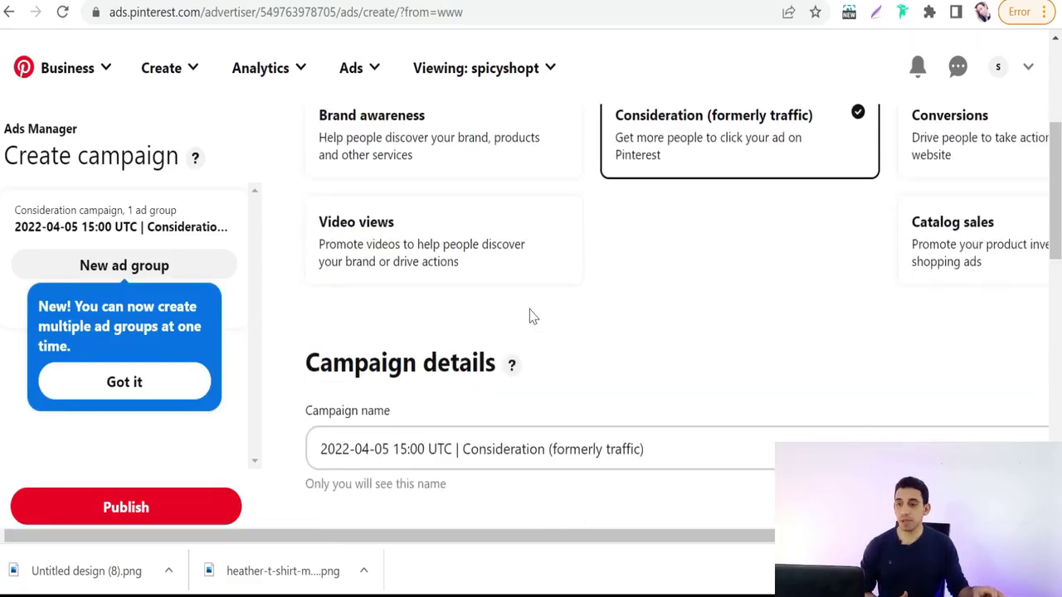
{"action": "scroll", "coordinate": [535, 284], "scroll_direction": "down", "scroll_amount": 4}
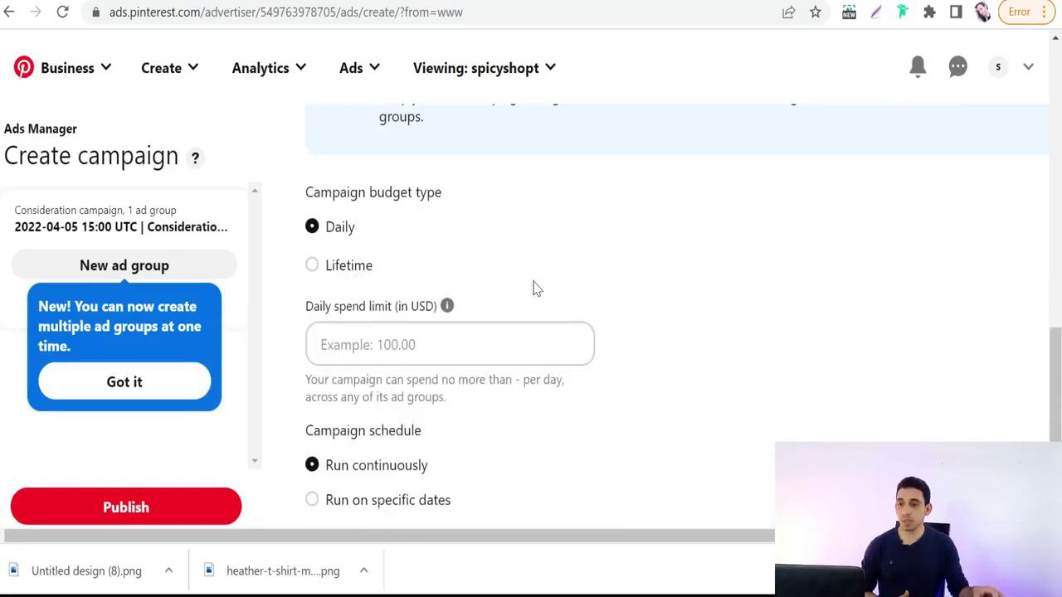
{"action": "left_click", "coordinate": [364, 406]}
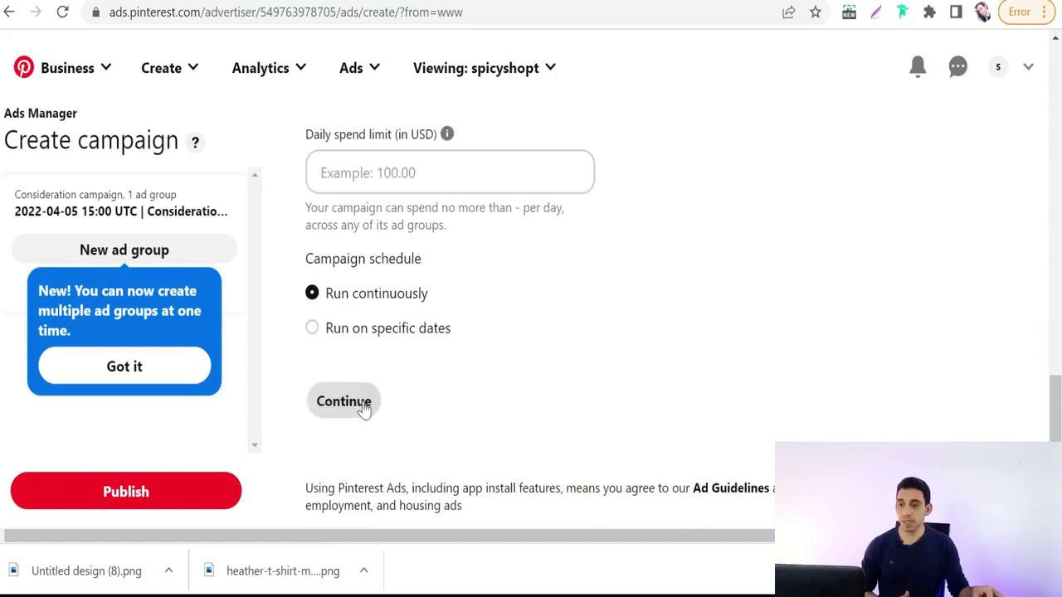
Set the ad group's targeting strategy to Choose your own.
{"action": "scroll", "coordinate": [340, 332], "scroll_direction": "down", "scroll_amount": 1}
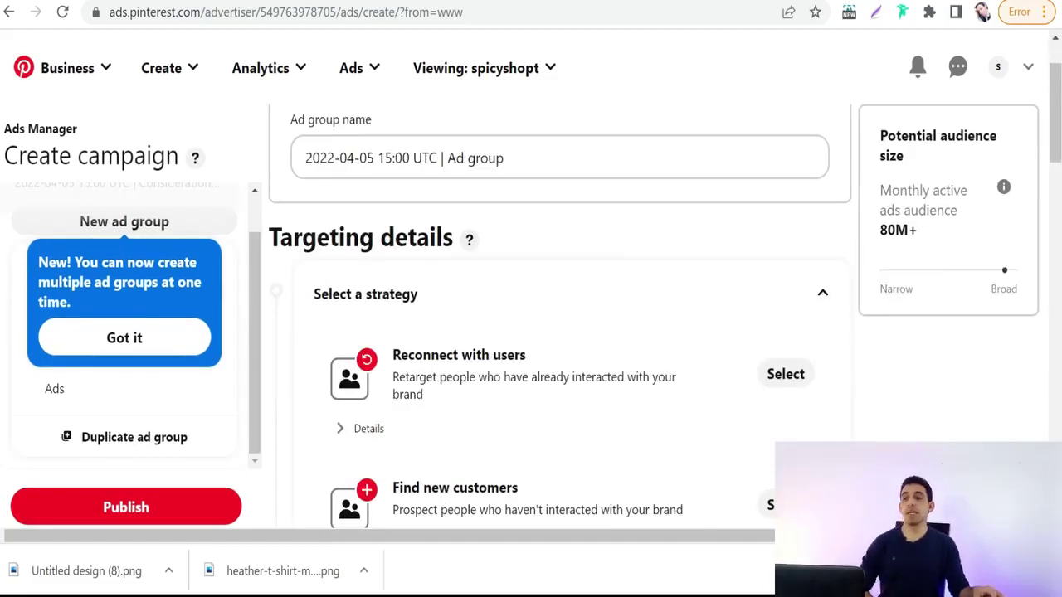
{"action": "scroll", "coordinate": [407, 295], "scroll_direction": "down", "scroll_amount": 4}
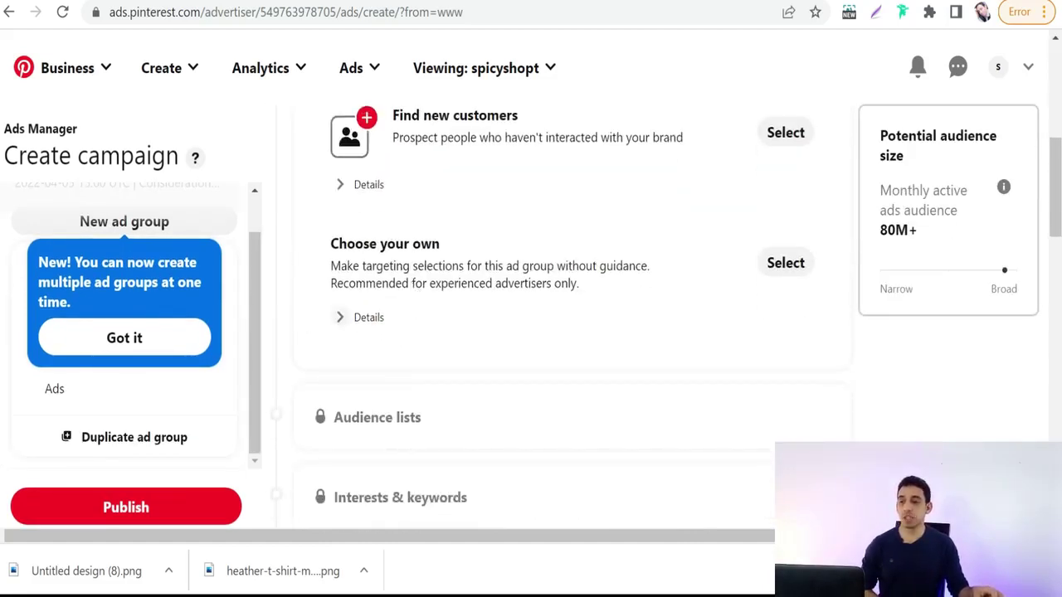
{"action": "left_click", "coordinate": [785, 264]}
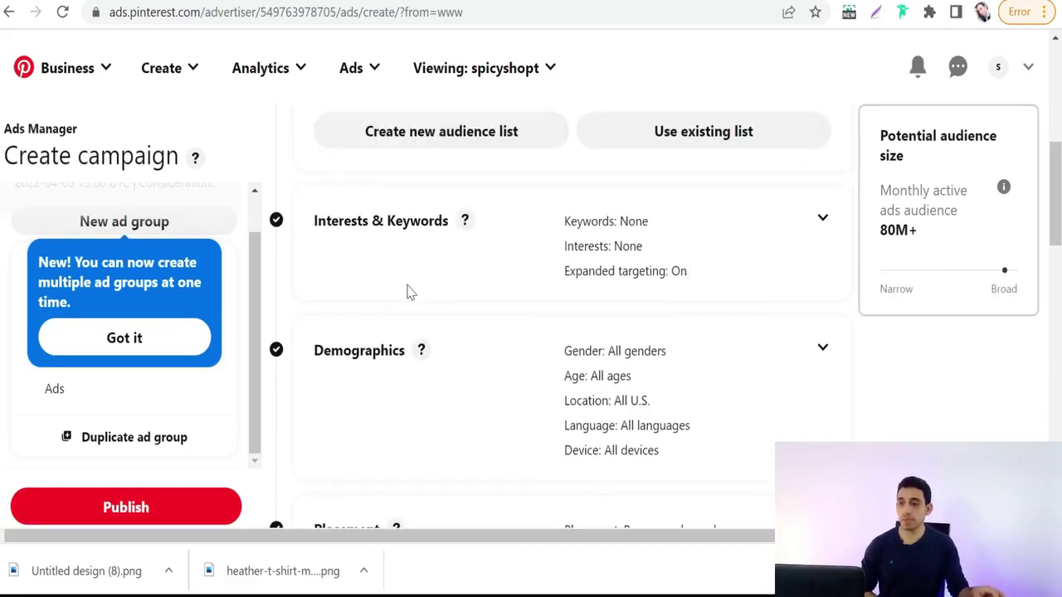
Expand the Interests & Keywords targeting and open its keyword entry section.
{"action": "scroll", "coordinate": [407, 293], "scroll_direction": "down", "scroll_amount": 2}
{"action": "scroll", "coordinate": [406, 292], "scroll_direction": "up", "scroll_amount": 2}
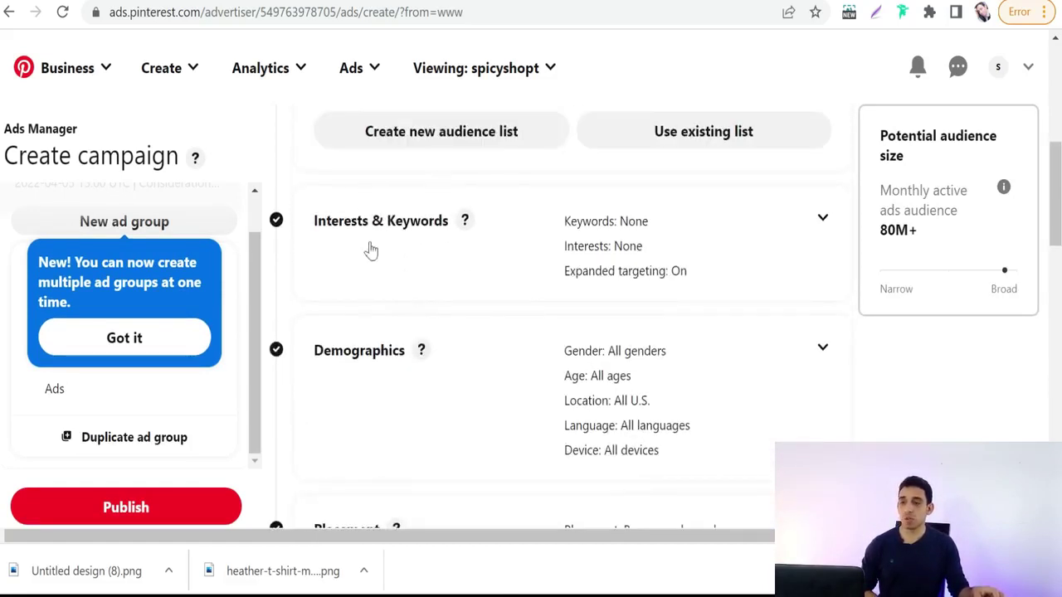
{"action": "left_click", "coordinate": [466, 241]}
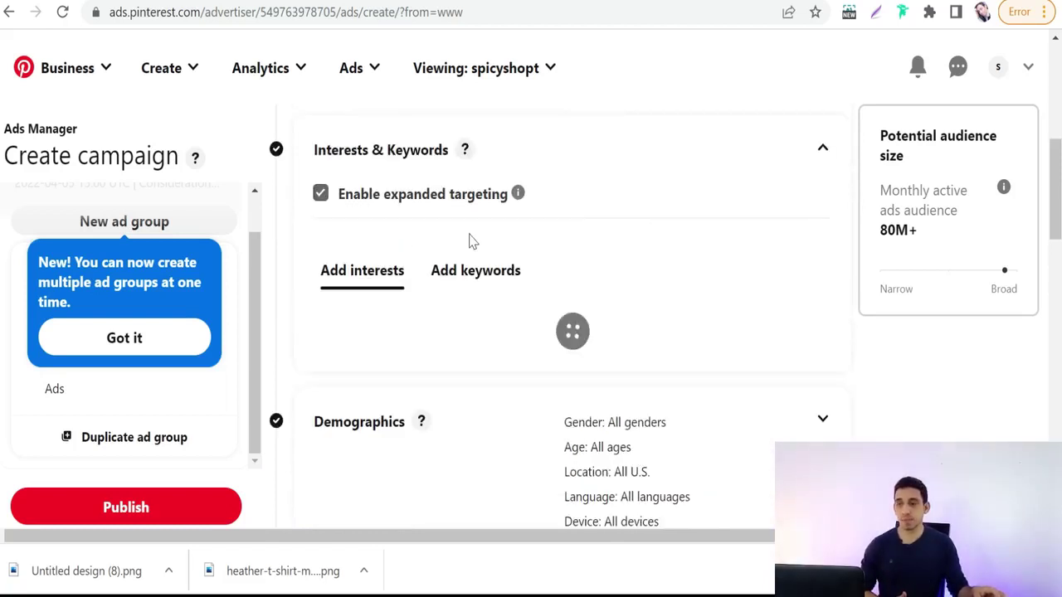
{"action": "scroll", "coordinate": [467, 240], "scroll_direction": "down", "scroll_amount": 1}
{"action": "scroll", "coordinate": [390, 277], "scroll_direction": "up", "scroll_amount": 2}
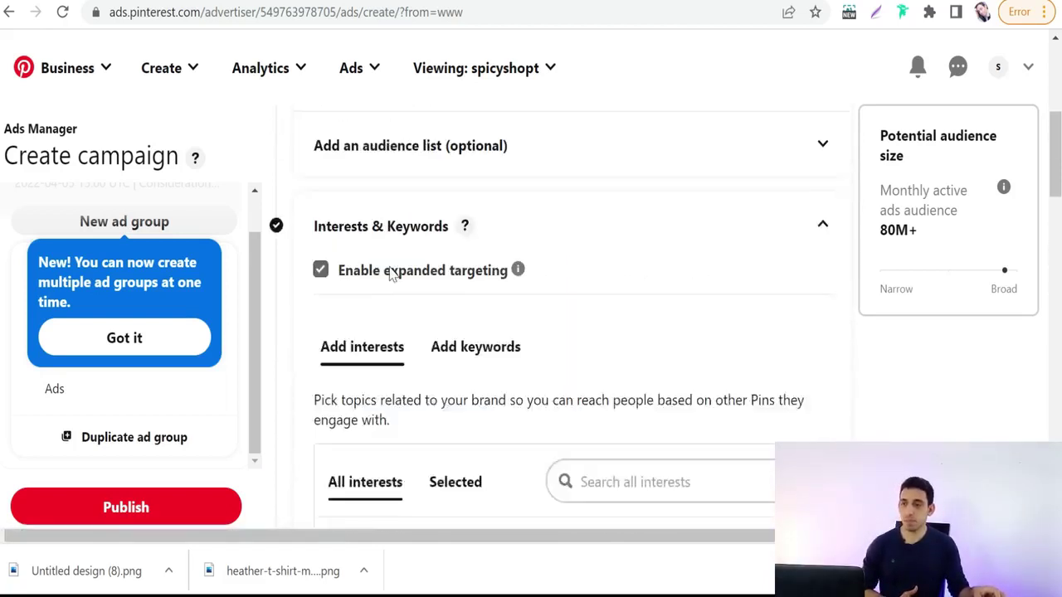
{"action": "left_click", "coordinate": [476, 368]}
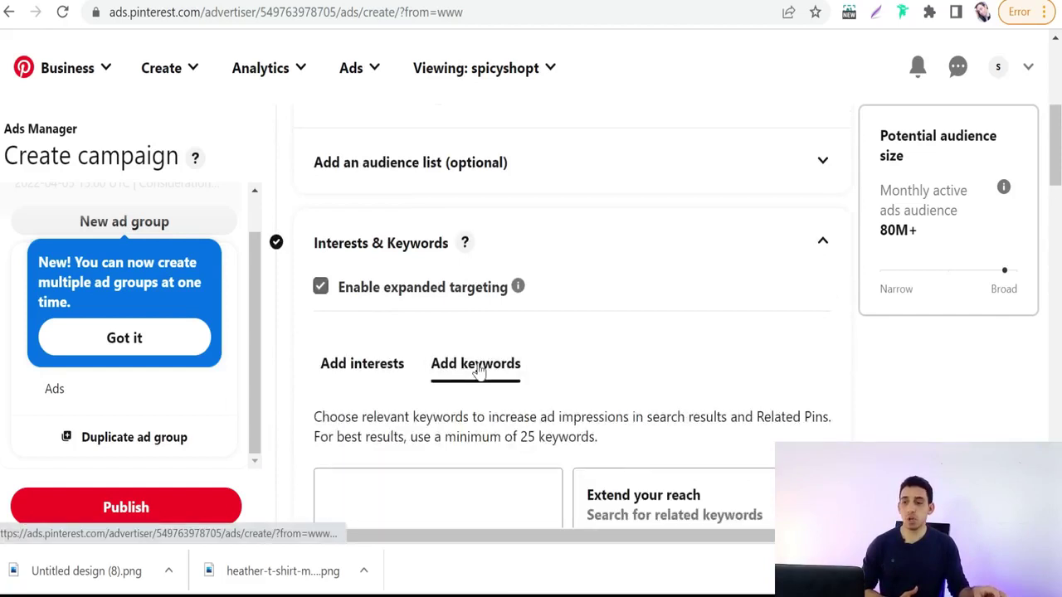
Search for keywords related to "yoga love" for the ad group.
{"action": "scroll", "coordinate": [480, 372], "scroll_direction": "down", "scroll_amount": 3}
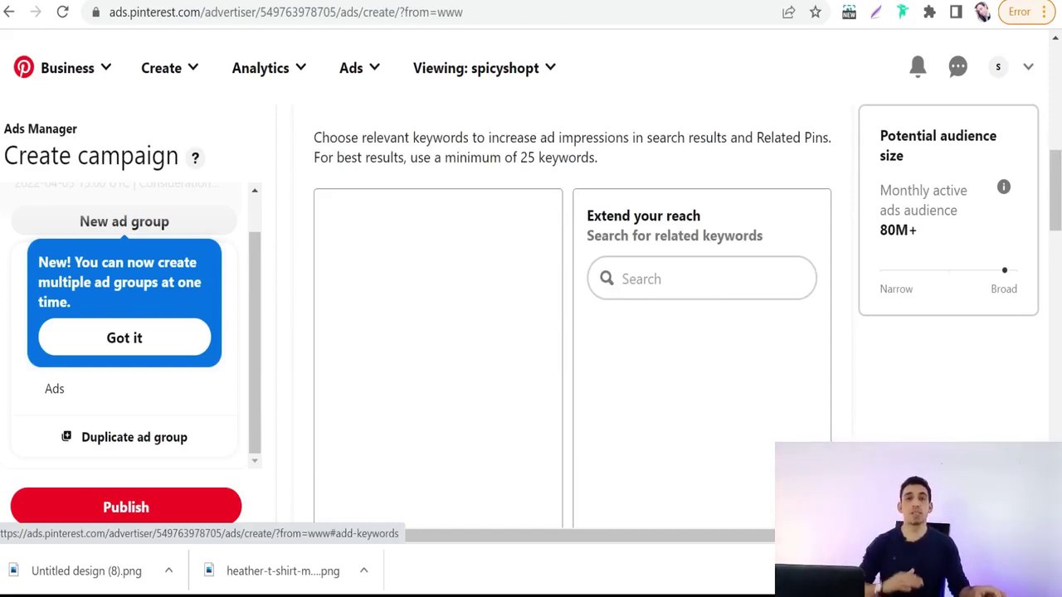
{"action": "left_click", "coordinate": [657, 285]}
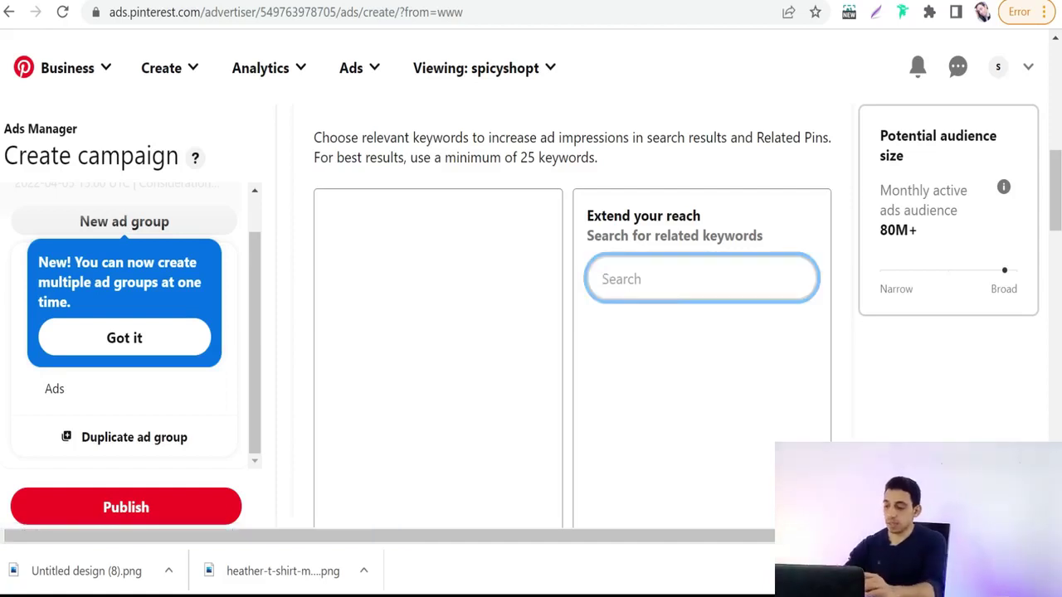
{"action": "type", "text": "yoga love"}
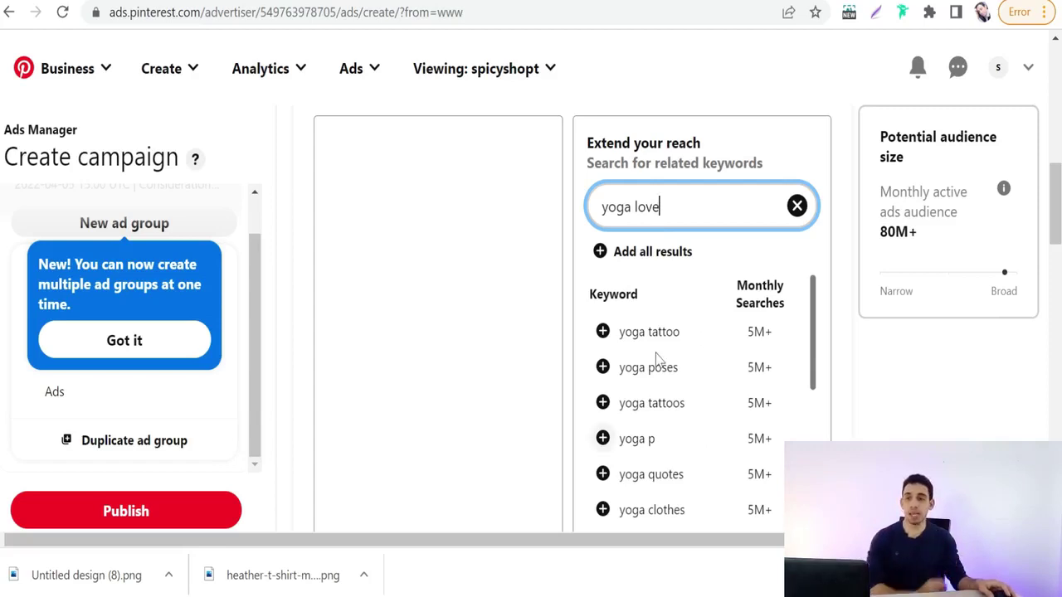
Examine the related yoga keywords and their monthly search volumes.
{"action": "scroll", "coordinate": [681, 398], "scroll_direction": "down", "scroll_amount": 2}
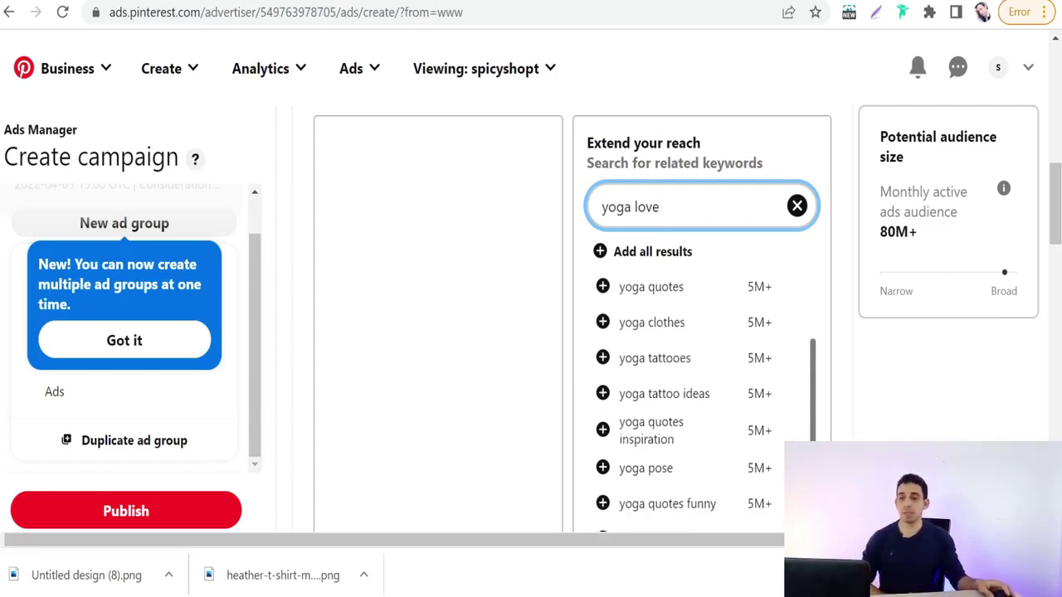
{"action": "scroll", "coordinate": [652, 374], "scroll_direction": "down", "scroll_amount": 2}
{"action": "scroll", "coordinate": [655, 382], "scroll_direction": "down", "scroll_amount": 2}
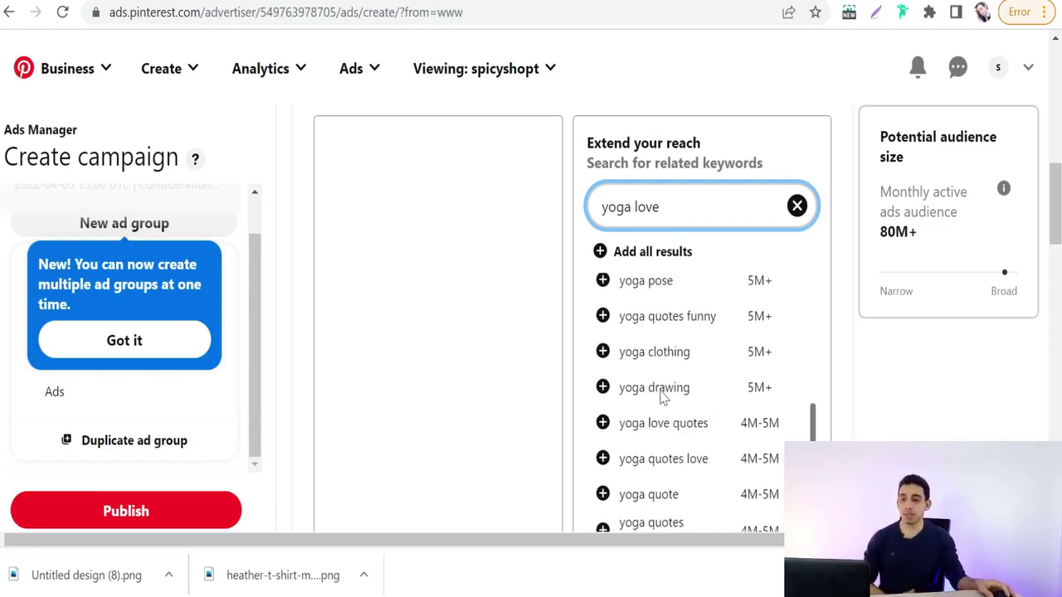
{"action": "scroll", "coordinate": [672, 440], "scroll_direction": "down", "scroll_amount": 1}
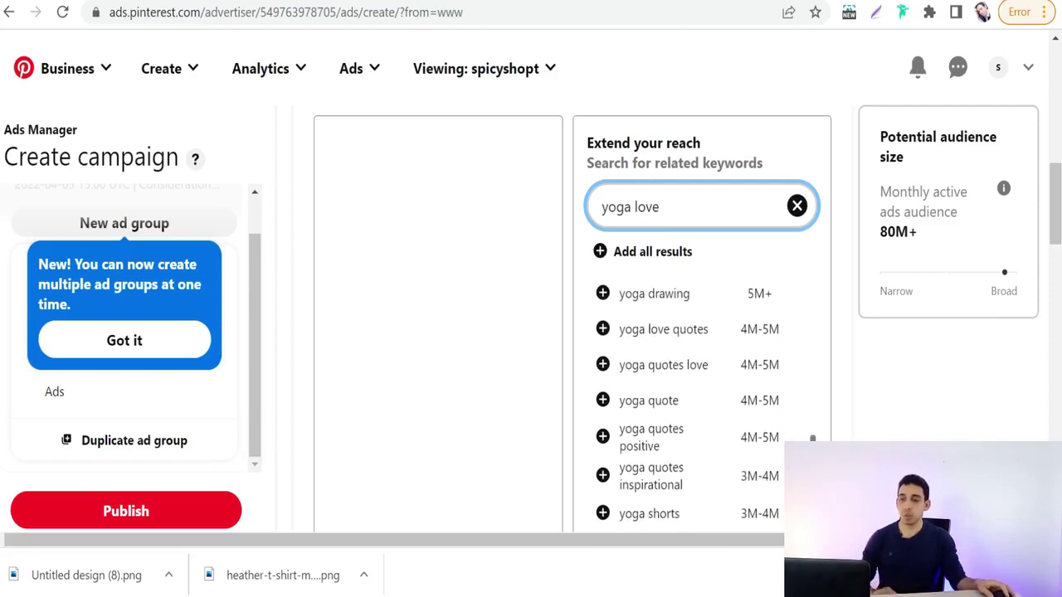
{"action": "scroll", "coordinate": [670, 448], "scroll_direction": "down", "scroll_amount": 1}
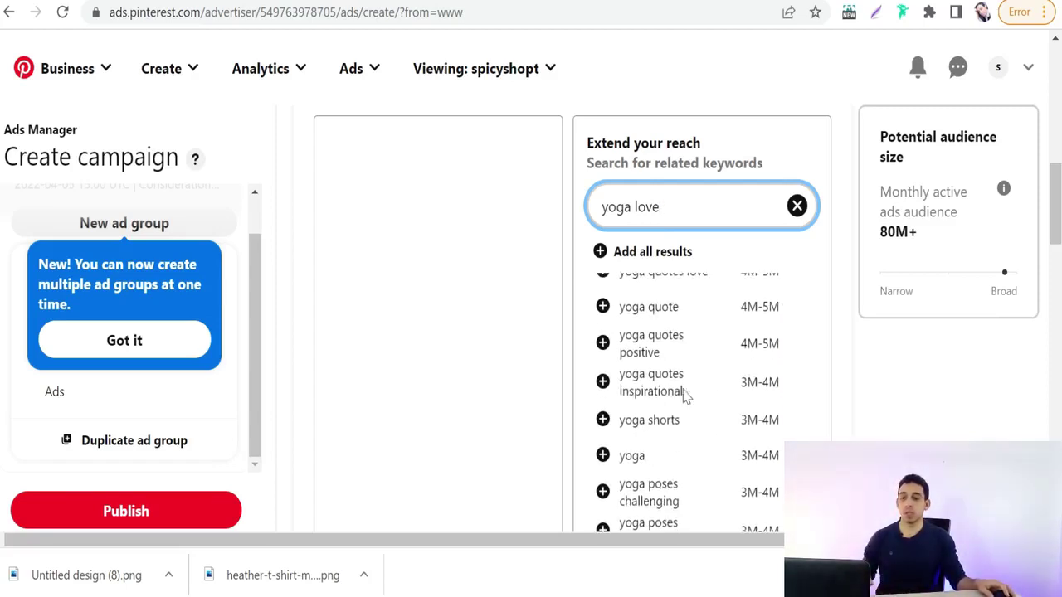
{"action": "scroll", "coordinate": [664, 408], "scroll_direction": "down", "scroll_amount": 1}
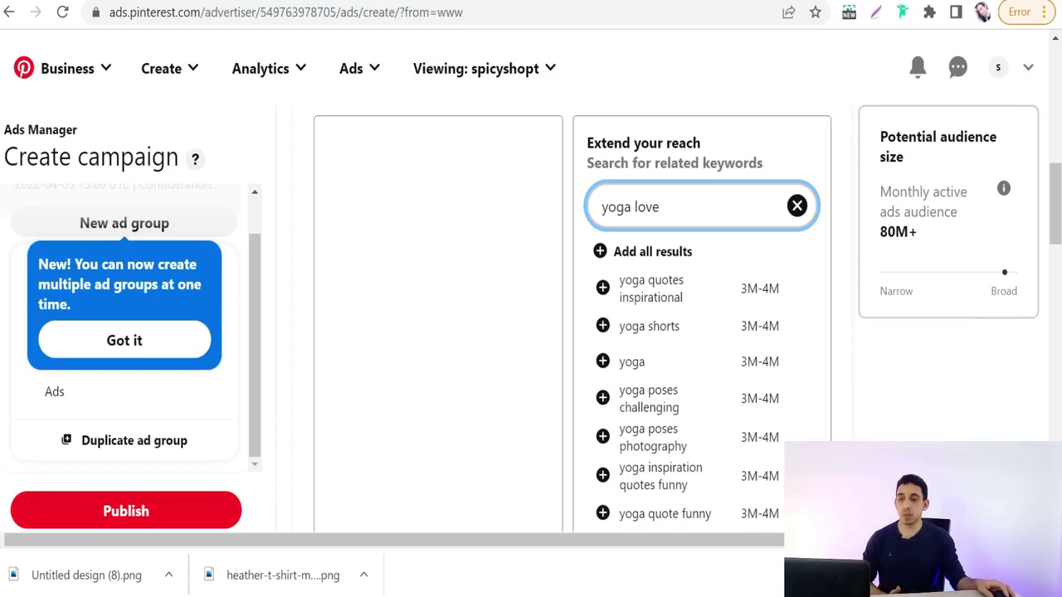
{"action": "scroll", "coordinate": [689, 373], "scroll_direction": "down", "scroll_amount": 2}
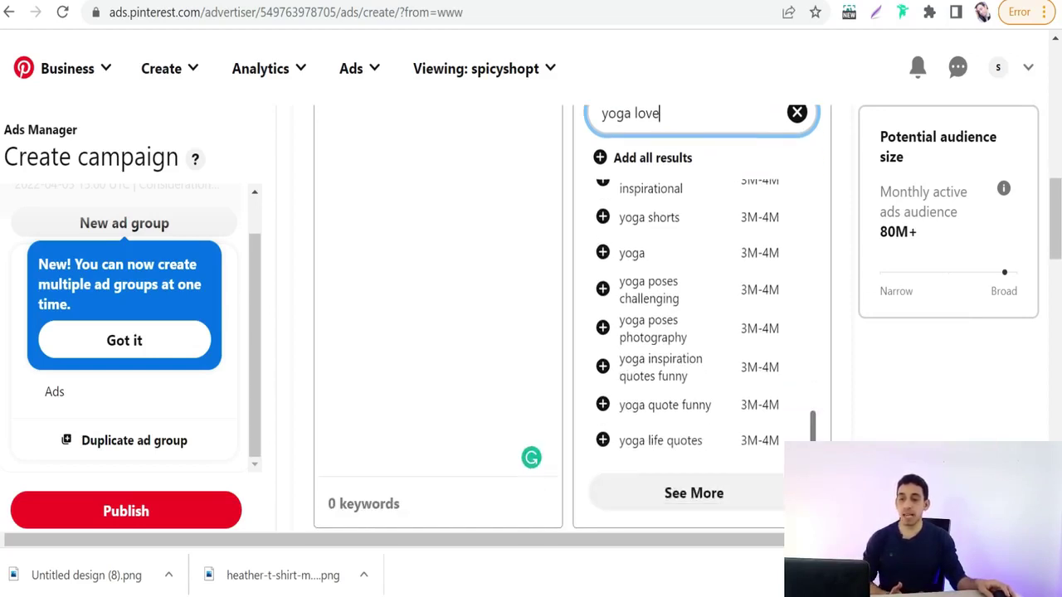
{"action": "scroll", "coordinate": [680, 284], "scroll_direction": "down", "scroll_amount": 2}
{"action": "scroll", "coordinate": [676, 303], "scroll_direction": "up", "scroll_amount": 2}
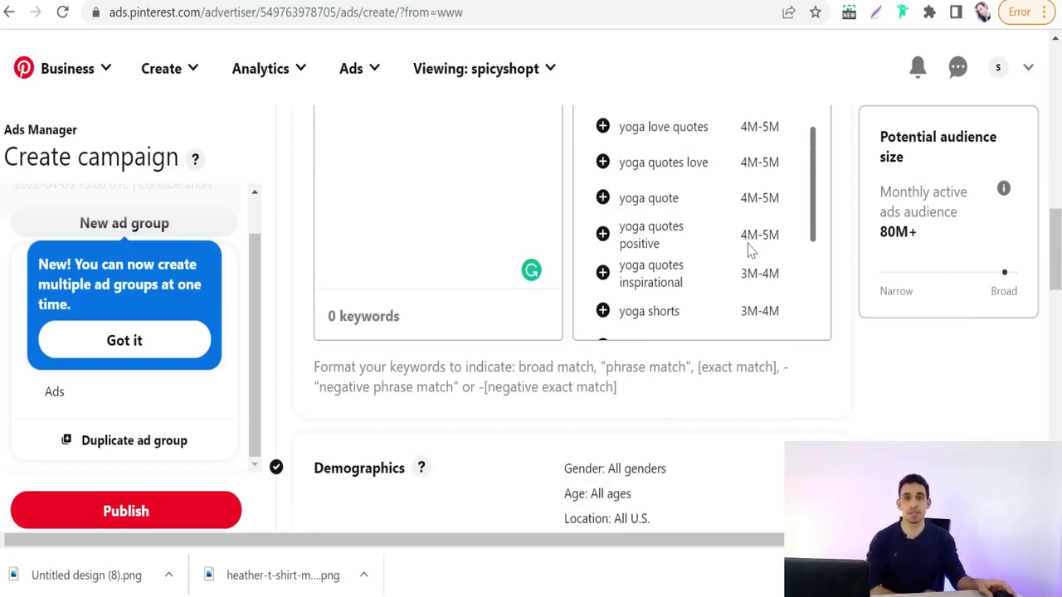
{"action": "scroll", "coordinate": [692, 235], "scroll_direction": "up", "scroll_amount": 1}
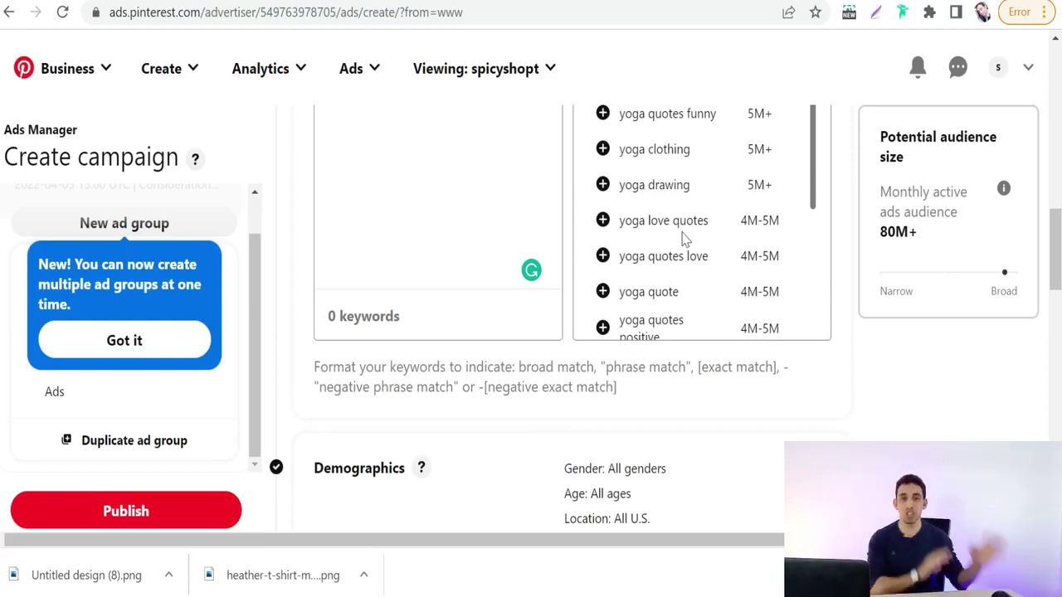
{"action": "scroll", "coordinate": [684, 239], "scroll_direction": "up", "scroll_amount": 5}
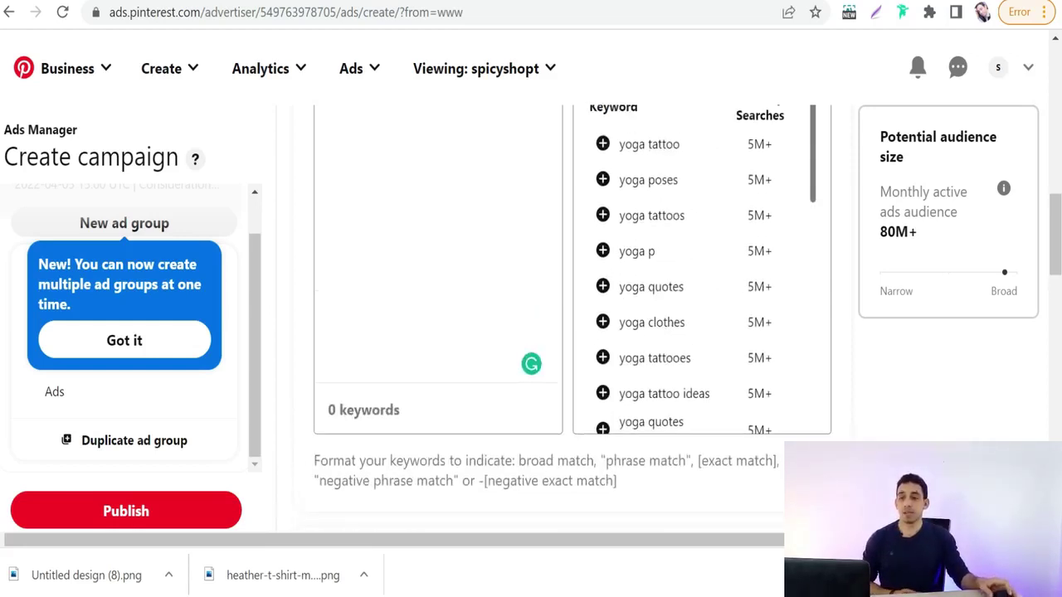
Add yoga tattoos, yoga quotes, yoga tattooes, yoga tattoo ideas and yoga poses to the ad group's keywords, and select the keyword list's text.
{"action": "left_click", "coordinate": [604, 216]}
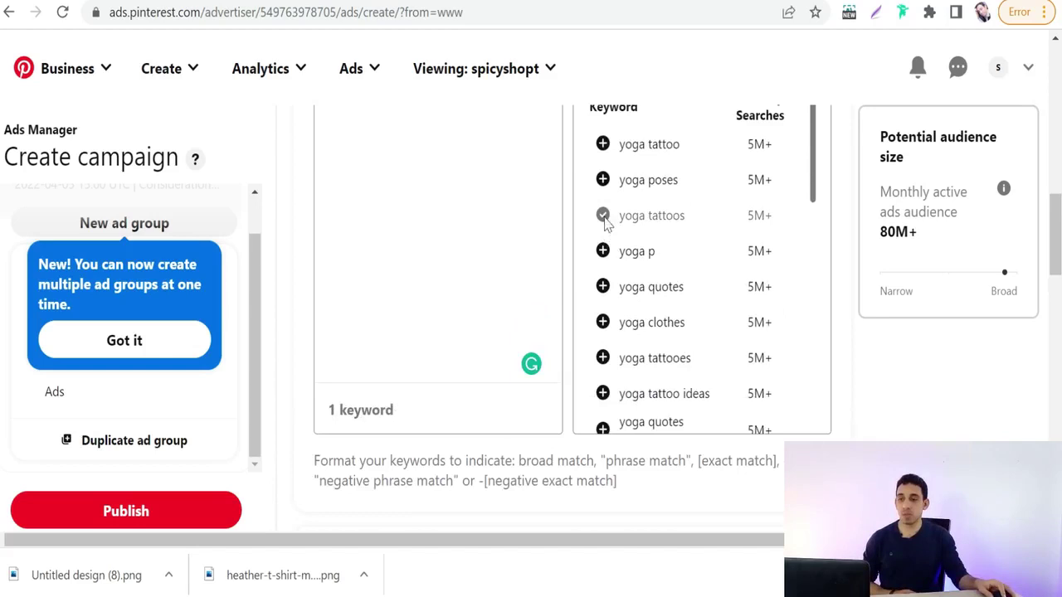
{"action": "left_click", "coordinate": [603, 287]}
{"action": "left_click", "coordinate": [603, 358]}
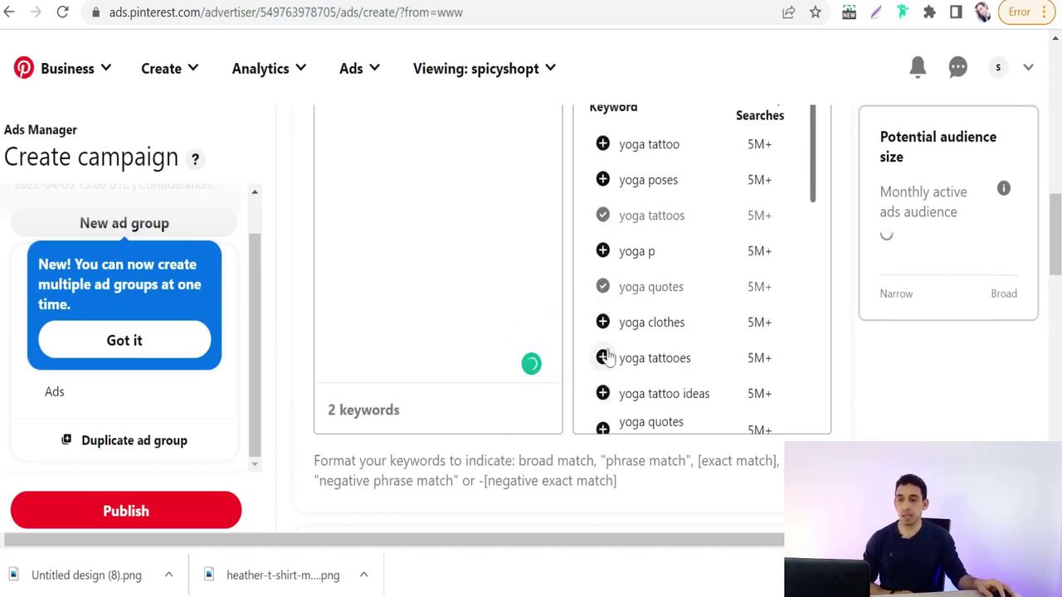
{"action": "left_click", "coordinate": [603, 393]}
{"action": "left_click", "coordinate": [602, 180]}
{"action": "scroll", "coordinate": [602, 179], "scroll_direction": "up", "scroll_amount": 3}
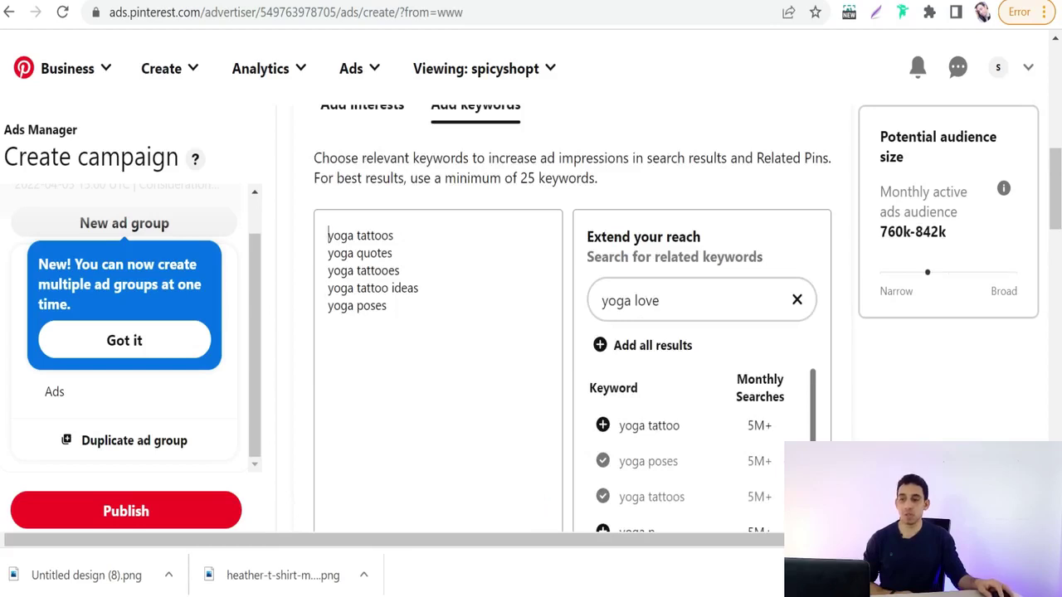
{"action": "left_click_drag", "start_coordinate": [328, 235], "coordinate": [386, 306]}
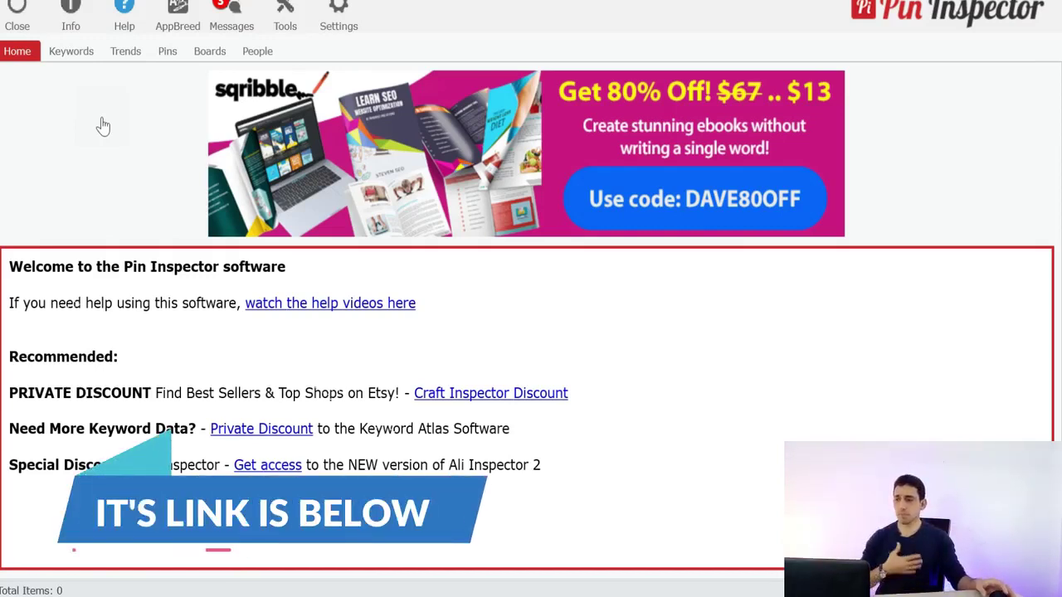
Switch to Pin Inspector and generate keywords for the seed "cat lover tshirt" with the range a - z, 0 - 9 after the seed.
{"action": "left_click", "coordinate": [74, 58]}
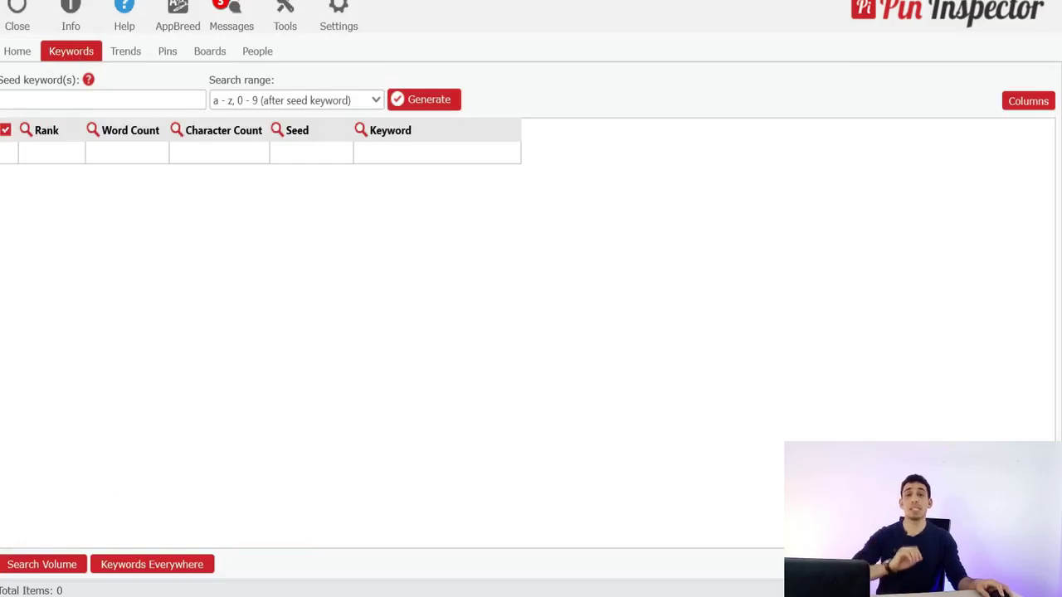
{"action": "left_click", "coordinate": [103, 100]}
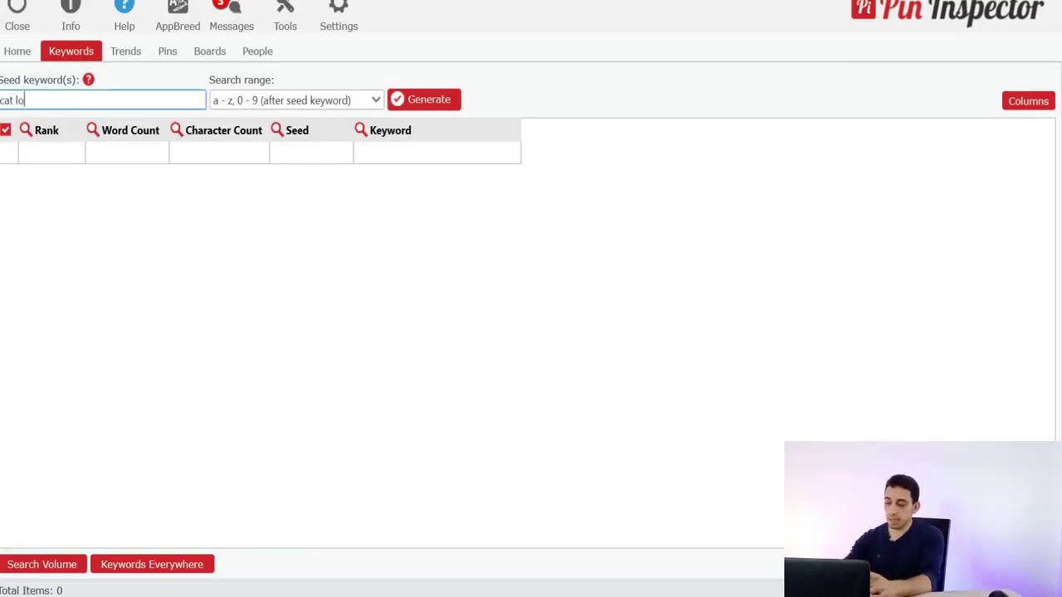
{"action": "type", "text": "cat lover t"}
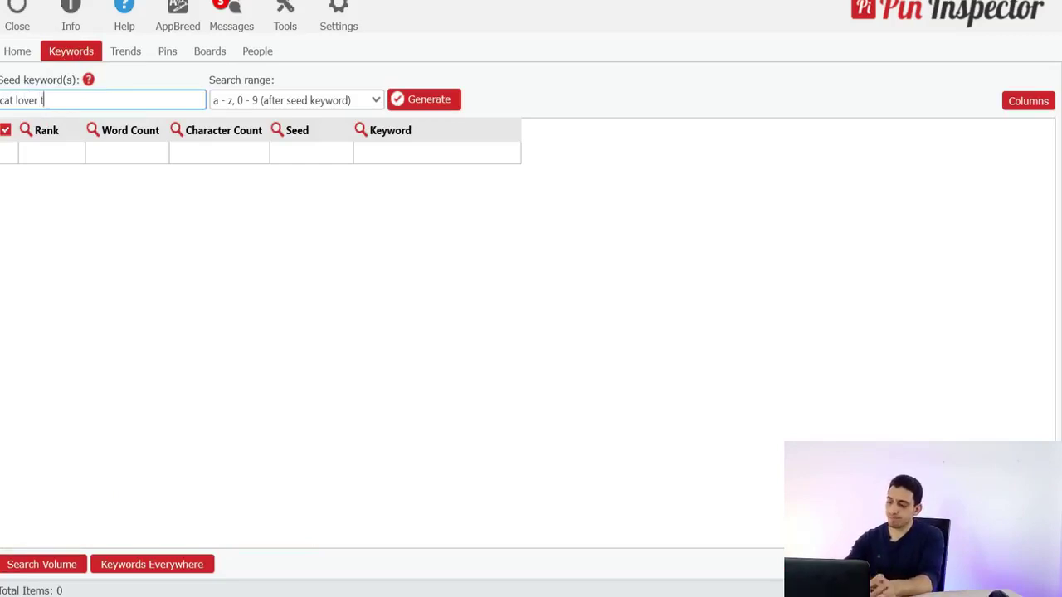
{"action": "type", "text": "shirt"}
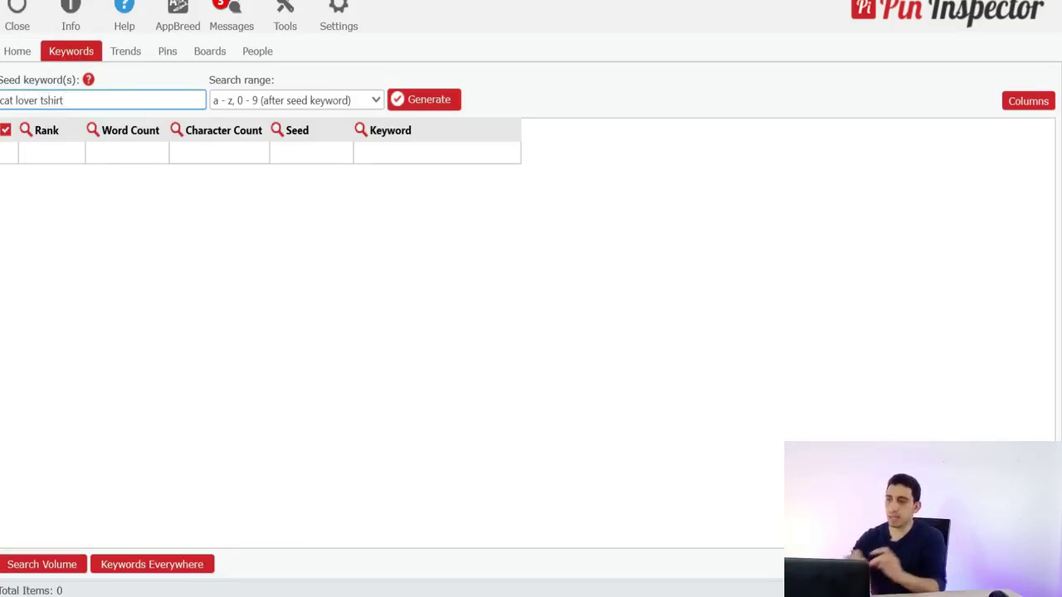
{"action": "left_click", "coordinate": [429, 101]}
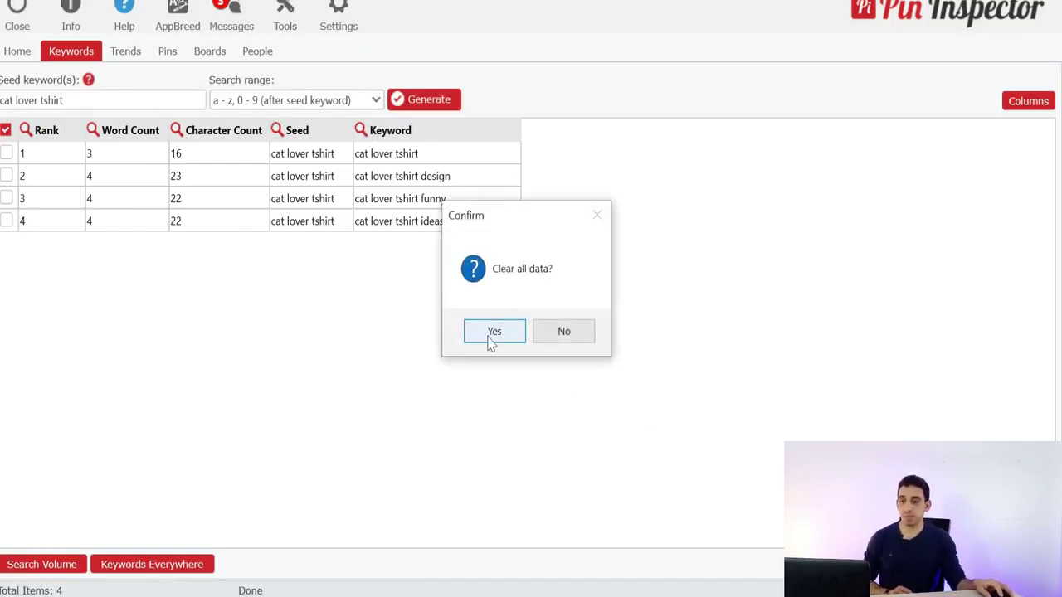
Clear all generated keyword data and shorten the seed keyword to "cat love".
{"action": "left_click", "coordinate": [490, 336]}
{"action": "left_click_drag", "start_coordinate": [63, 100], "coordinate": [39, 101]}
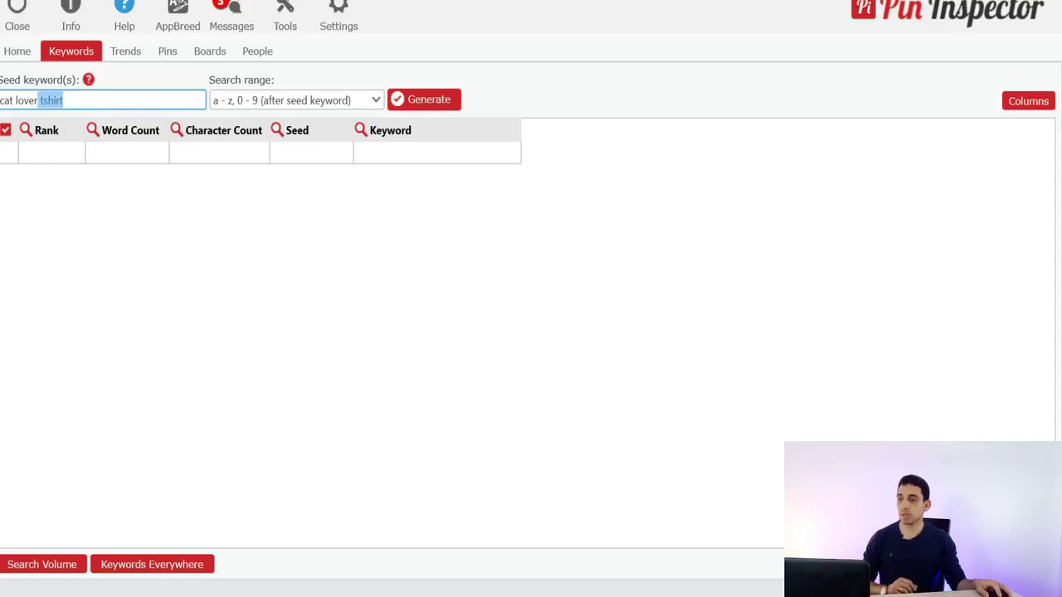
{"action": "key", "text": "BackSpace"}
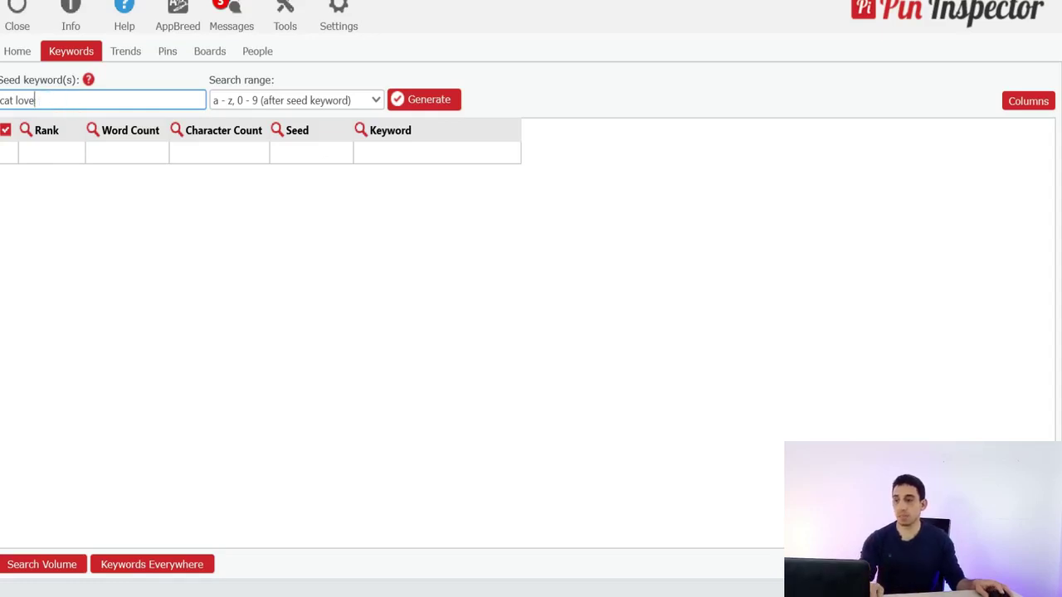